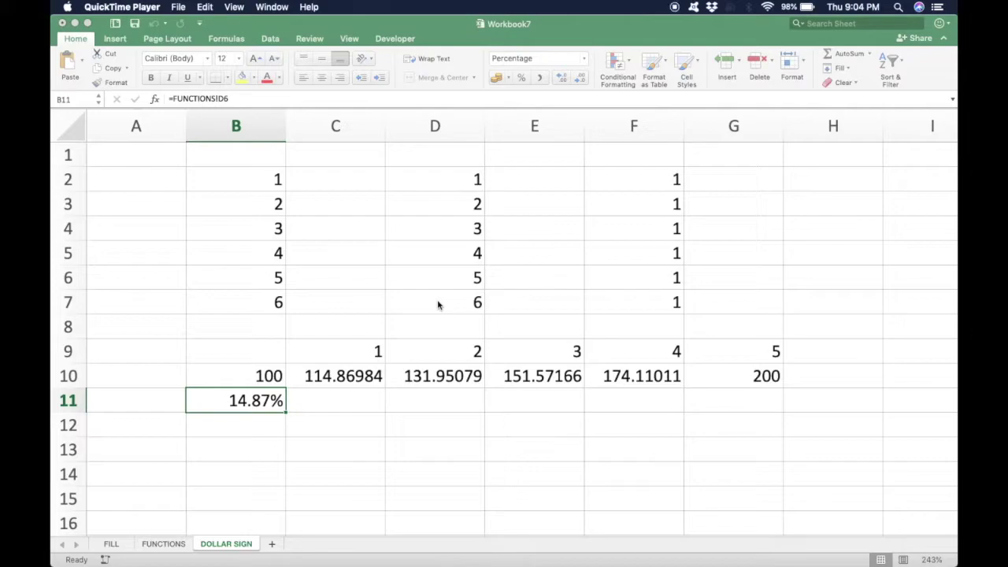
- Select the values 1–6 in column B and inspect the formulas in D2 and F2
{"action": "left_click", "coordinate": [266, 181]}
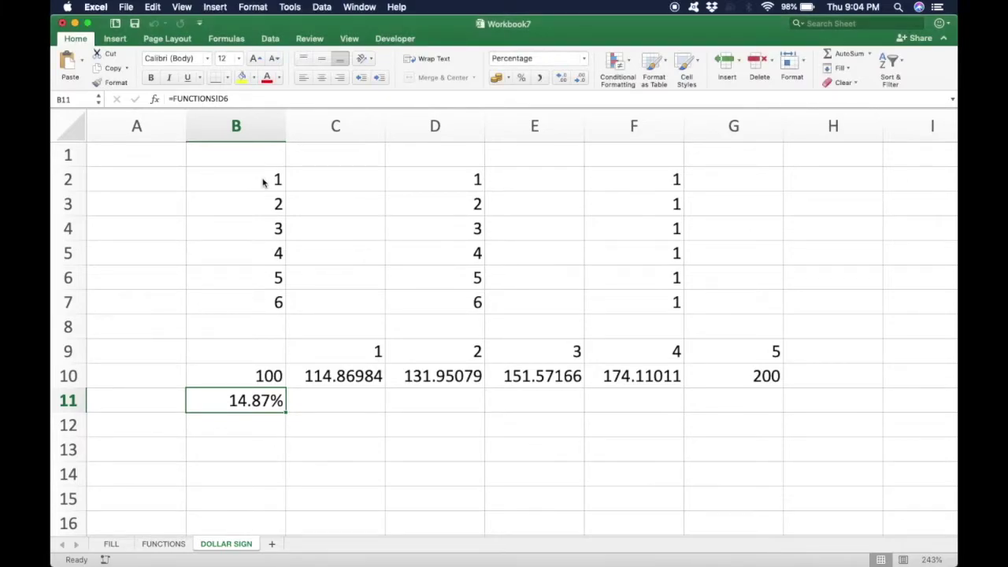
{"action": "left_click", "coordinate": [224, 188]}
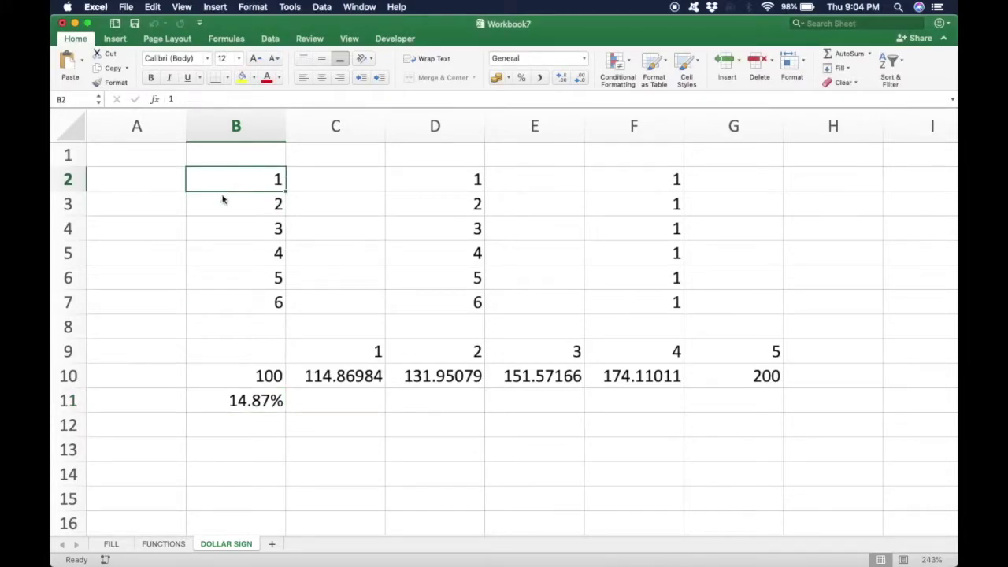
{"action": "left_click_drag", "start_coordinate": [252, 168], "coordinate": [247, 306]}
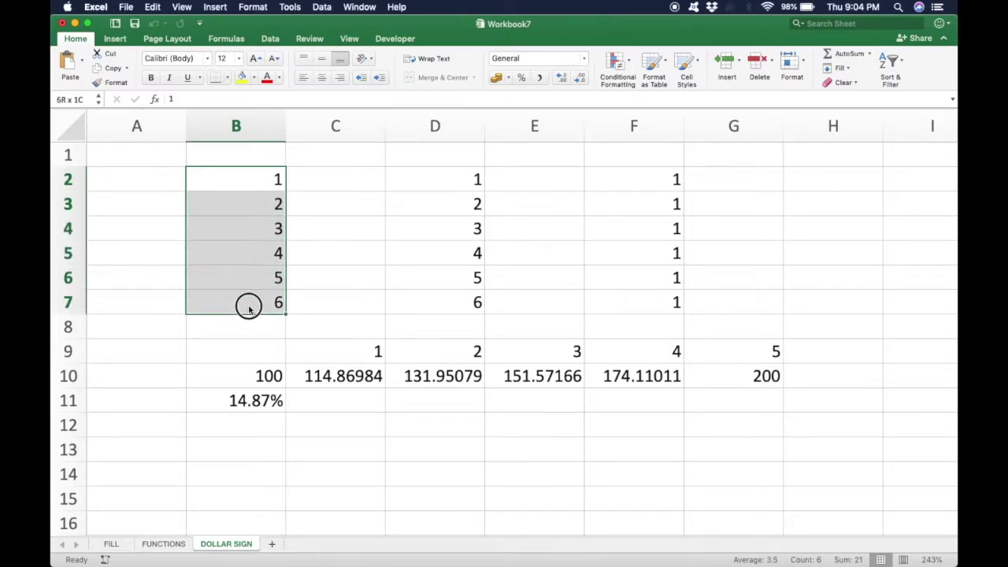
{"action": "left_click", "coordinate": [446, 186]}
{"action": "key", "text": "F2"}
{"action": "key", "text": "Escape"}
{"action": "key", "text": "F2"}
{"action": "key", "text": "Escape"}
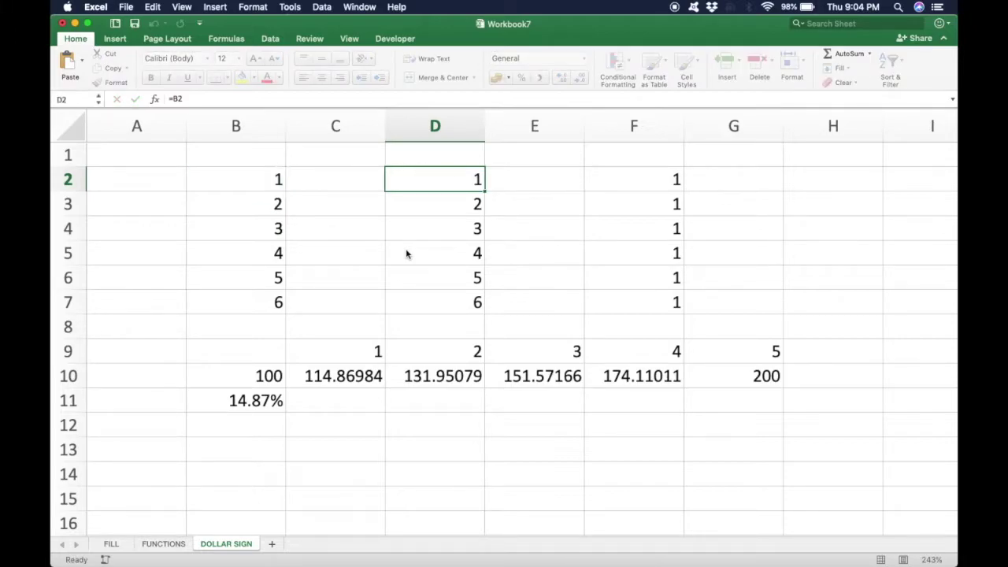
{"action": "key", "text": "Right"}
{"action": "key", "text": "Right"}
{"action": "key", "text": "F2"}
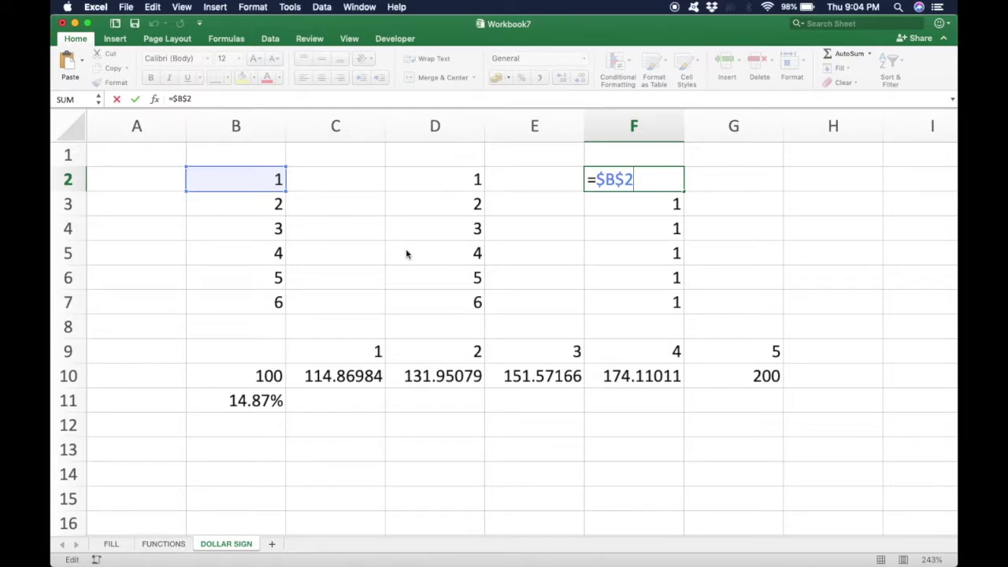
{"action": "key", "text": "Escape"}
{"action": "key", "text": "Left"}
{"action": "key", "text": "Left"}
- Copy the relative D2 formula down to D7 and the absolute F2 formula down to F7
{"action": "key", "text": "super+c"}
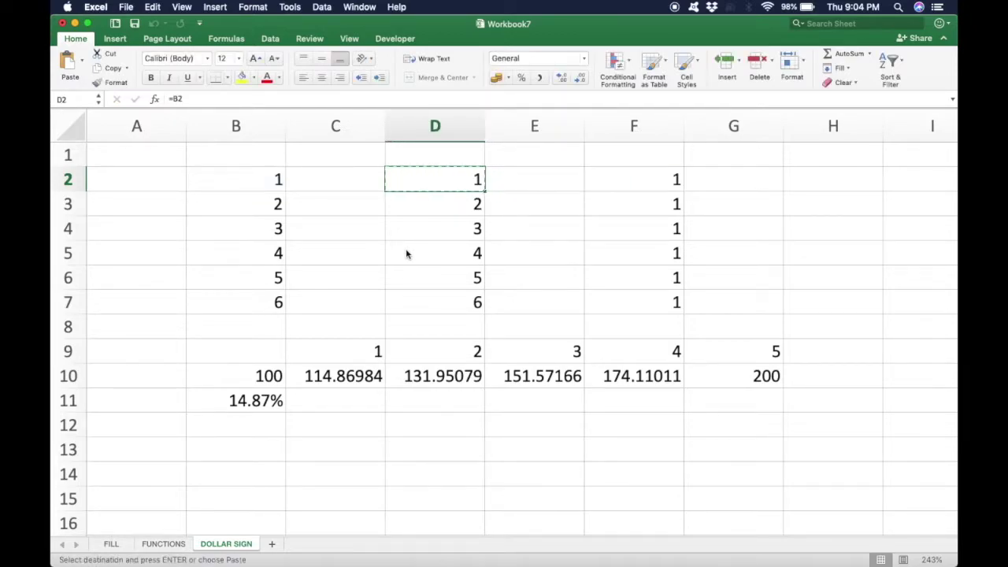
{"action": "key", "text": "shift+Down"}
{"action": "key", "text": "shift+Down"}
{"action": "key", "text": "shift+Down"}
{"action": "key", "text": "shift+Down"}
{"action": "key", "text": "shift+Down"}
{"action": "key", "text": "Return"}
{"action": "key", "text": "Right"}
{"action": "key", "text": "Right"}
{"action": "key", "text": "Right"}
{"action": "key", "text": "Left"}
{"action": "key", "text": "super+c"}
{"action": "key", "text": "super+shift+Down"}
{"action": "key", "text": "Return"}
- Check that each formula in F3 through F7 still points to B2
{"action": "key", "text": "Down"}
{"action": "key", "text": "ctrl+u"}
{"action": "key", "text": "Escape"}
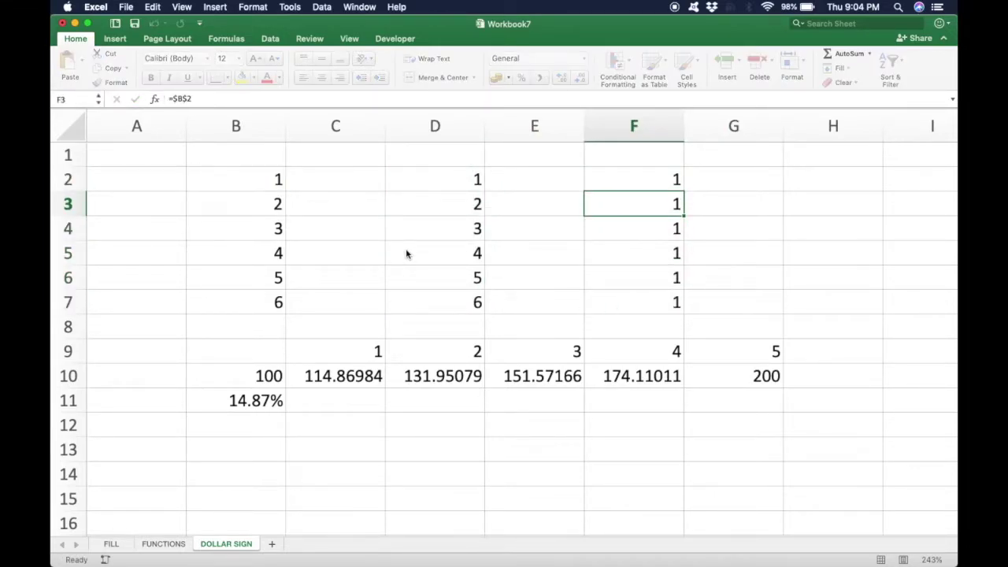
{"action": "key", "text": "Down"}
{"action": "key", "text": "ctrl+u"}
{"action": "key", "text": "Escape"}
{"action": "key", "text": "Down"}
{"action": "key", "text": "ctrl+u"}
{"action": "key", "text": "Escape"}
{"action": "key", "text": "Down"}
{"action": "key", "text": "ctrl+u"}
{"action": "key", "text": "Escape"}
{"action": "key", "text": "Down"}
{"action": "key", "text": "ctrl+u"}
{"action": "key", "text": "Escape"}
{"action": "key", "text": "Up"}
- Label F1 'fixed link' and D1 'link not fixed'
{"action": "key", "text": "Up"}
{"action": "key", "text": "Up"}
{"action": "key", "text": "Up"}
{"action": "key", "text": "Up"}
{"action": "key", "text": "Up"}
{"action": "type", "text": "fixed link"}
{"action": "key", "text": "Return"}
- Amend the F1 label to read 'fixed link (F4)'
{"action": "key", "text": "Up"}
{"action": "key", "text": "Left"}
{"action": "key", "text": "Left"}
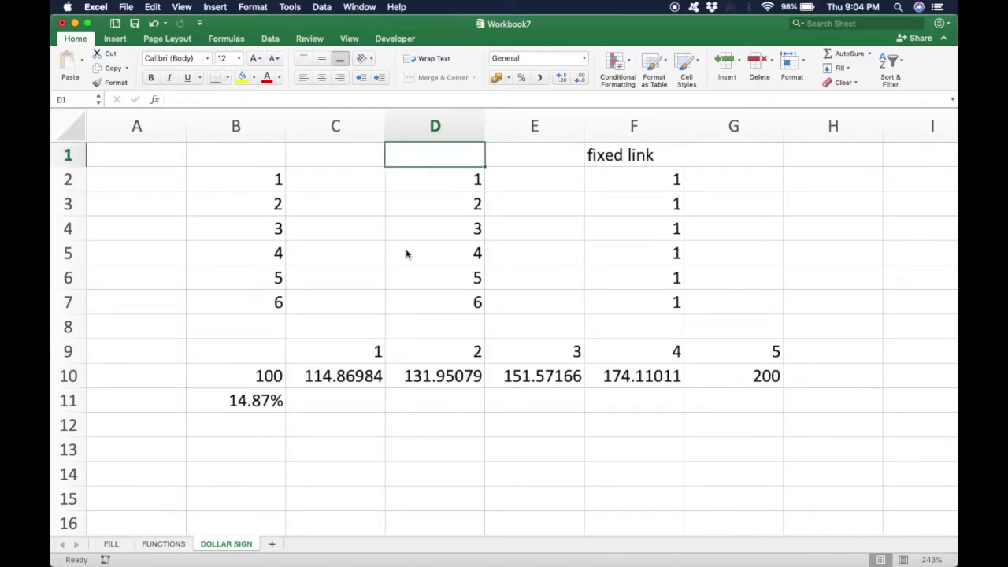
{"action": "type", "text": "not"}
{"action": "key", "text": "BackSpace"}
{"action": "key", "text": "BackSpace"}
{"action": "key", "text": "BackSpace"}
{"action": "type", "text": "link not fixed"}
{"action": "key", "text": "Return"}
- Move down the sheet to cell B9, just above the value 100 in B10
{"action": "key", "text": "Up"}
{"action": "key", "text": "Right"}
{"action": "key", "text": "Right"}
{"action": "key", "text": "Left"}
{"action": "key", "text": "Left"}
{"action": "key", "text": "Right"}
{"action": "key", "text": "Right"}
{"action": "key", "text": "F2"}
{"action": "type", "text": "(F4)"}
{"action": "key", "text": "Return"}
{"action": "key", "text": "Up"}
{"action": "key", "text": "Down"}
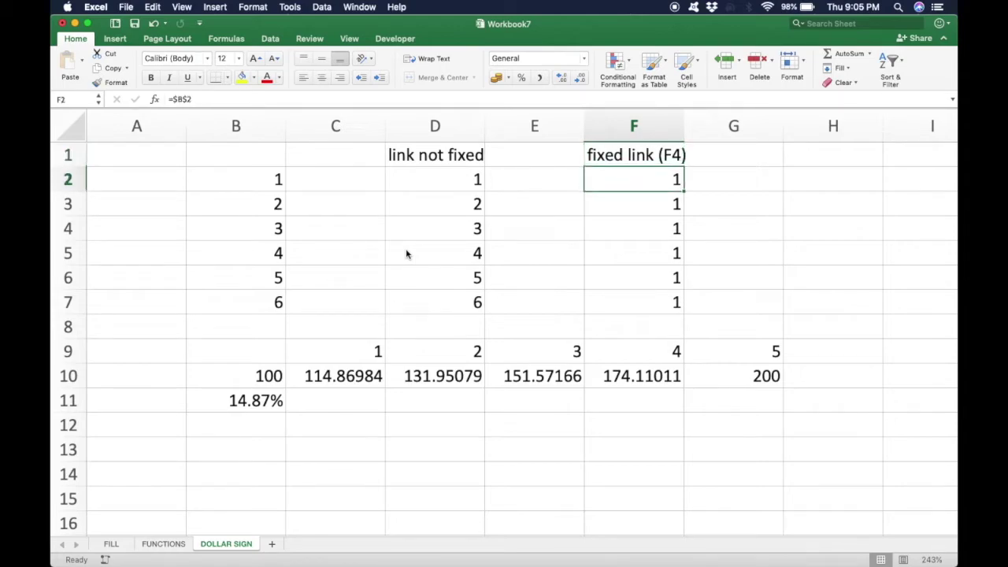
{"action": "key", "text": "Left"}
{"action": "key", "text": "Left"}
{"action": "key", "text": "Left"}
{"action": "key", "text": "Down"}
{"action": "key", "text": "Down"}
{"action": "key", "text": "Down"}
{"action": "key", "text": "Down"}
{"action": "key", "text": "Down"}
{"action": "key", "text": "Down"}
{"action": "key", "text": "Down"}
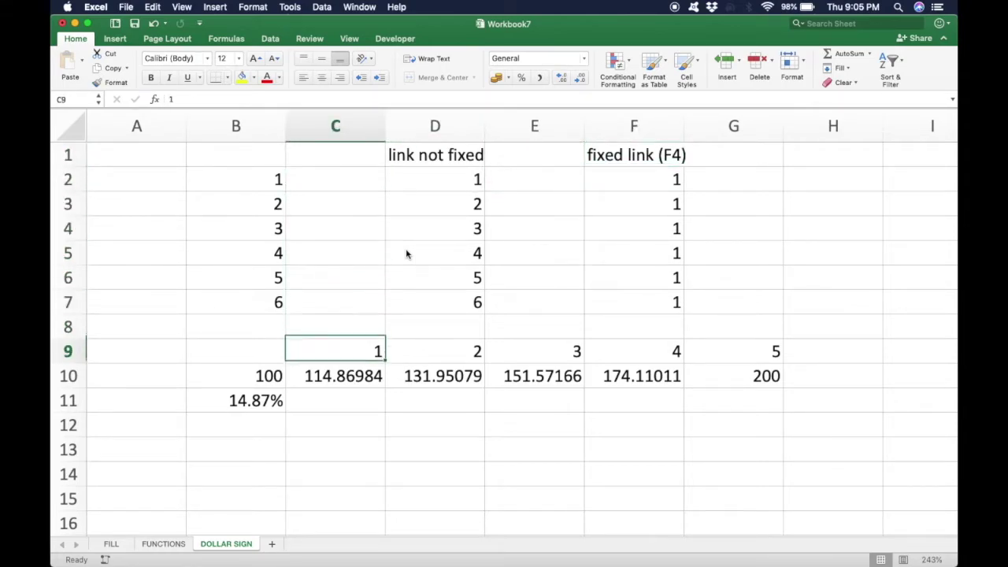
{"action": "key", "text": "Left"}
{"action": "key", "text": "Down"}
{"action": "key", "text": "Up"}
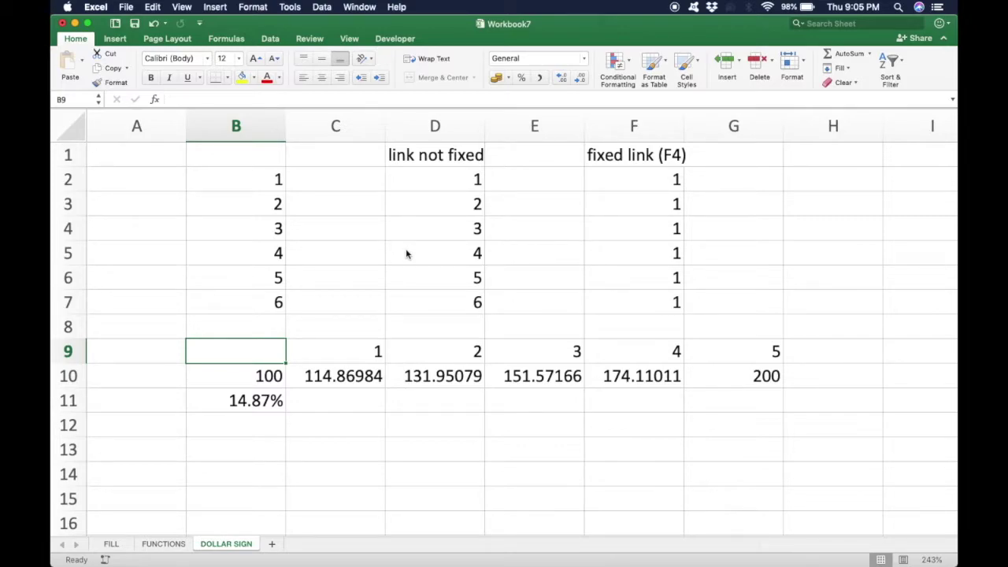
- Select the entire sheet and open Format Cells with Cmd+1
{"action": "key", "text": "shift+Right"}
{"action": "key", "text": "shift+Down"}
{"action": "key", "text": "shift+Right"}
{"action": "key", "text": "shift+Right"}
{"action": "key", "text": "shift+Right"}
{"action": "key", "text": "shift+Right"}
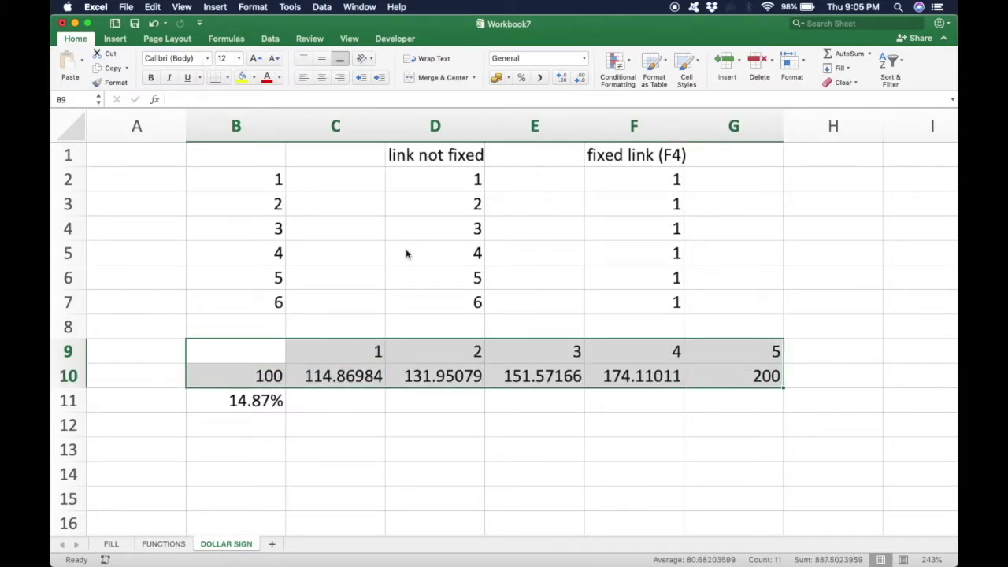
{"action": "left_click", "coordinate": [63, 128]}
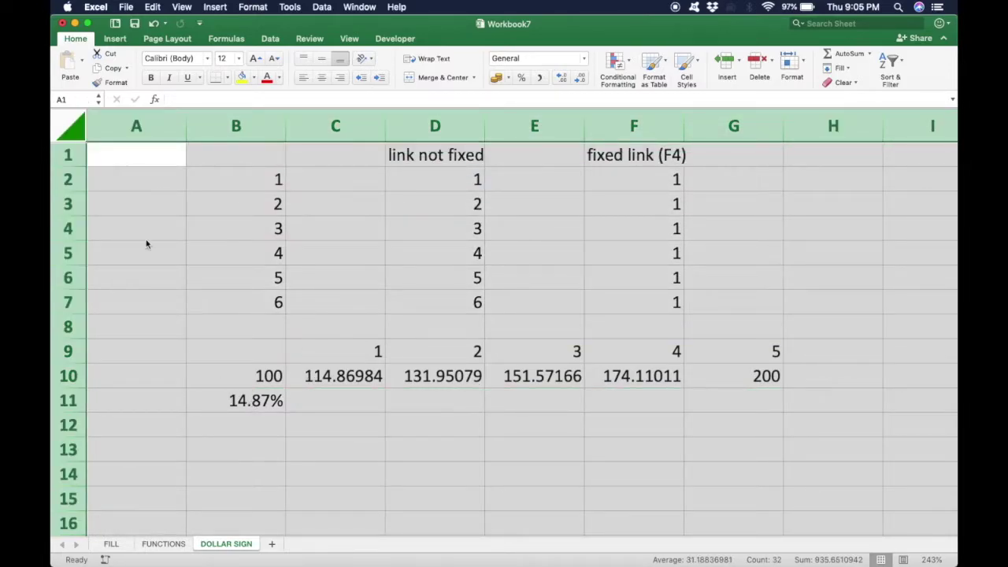
{"action": "left_click", "coordinate": [77, 135]}
{"action": "key", "text": "super+1"}
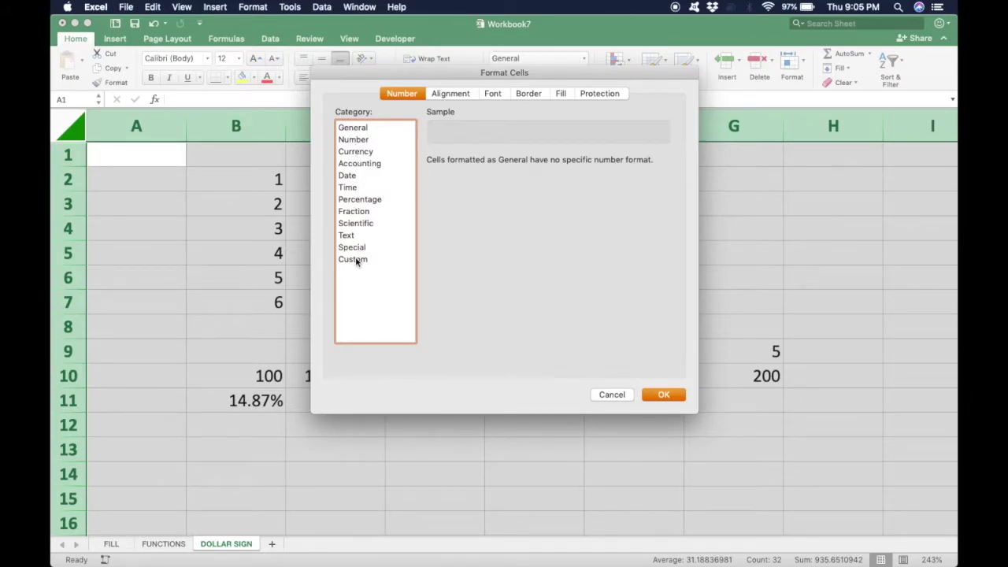
- Apply the Number format with two decimals and a 1000 separator to the whole sheet
{"action": "left_click", "coordinate": [357, 141]}
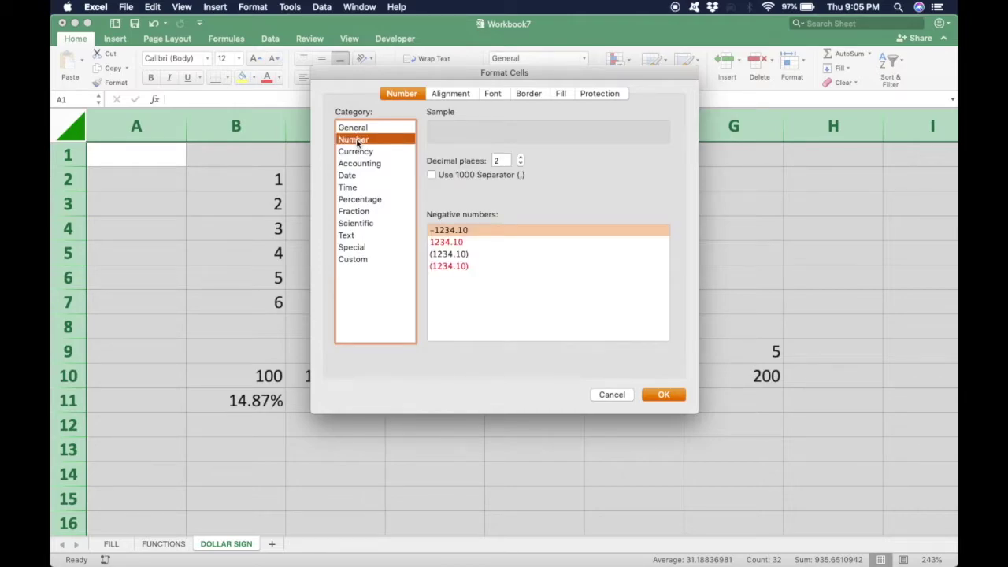
{"action": "left_click", "coordinate": [432, 176]}
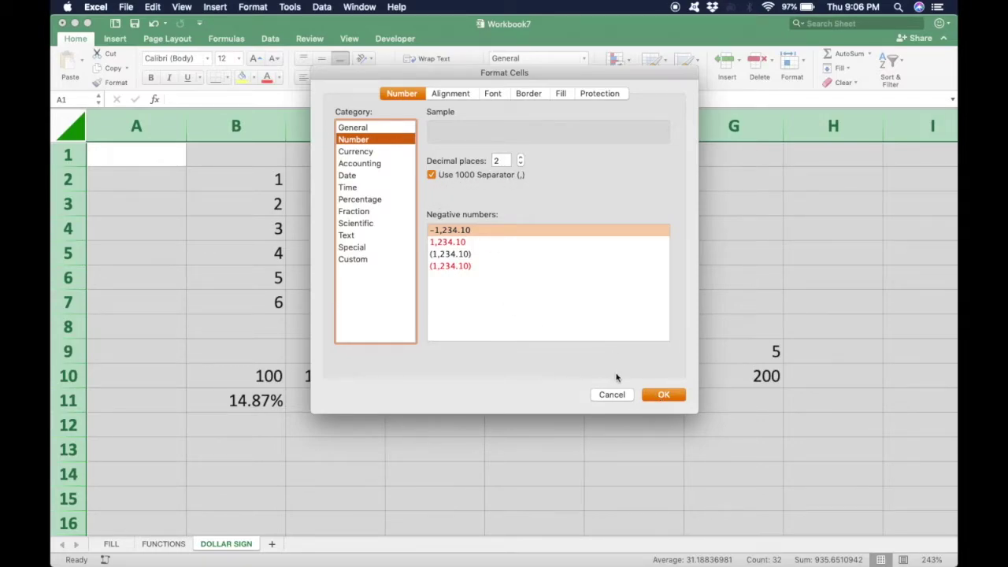
{"action": "left_click", "coordinate": [663, 395]}
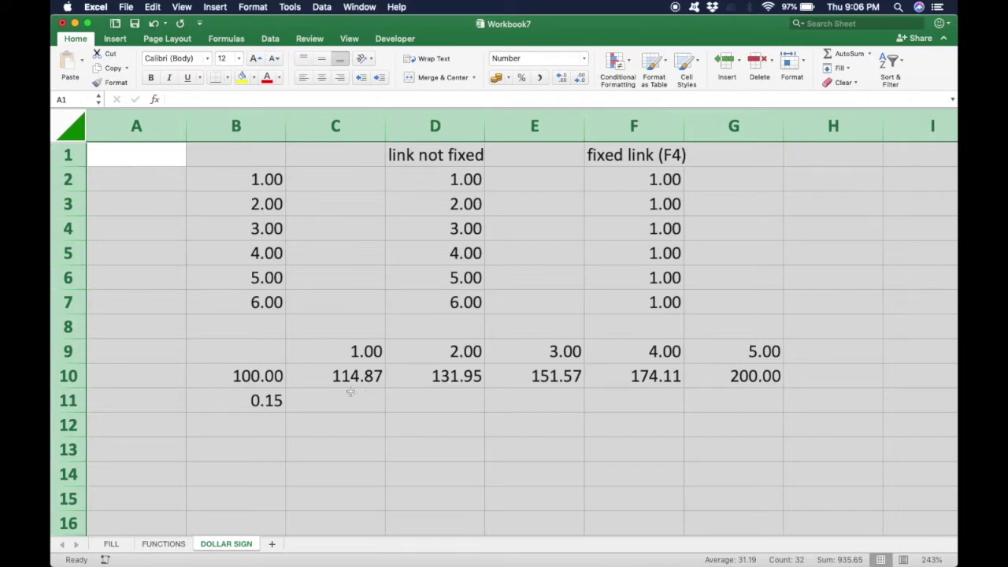
{"action": "left_click", "coordinate": [267, 400]}
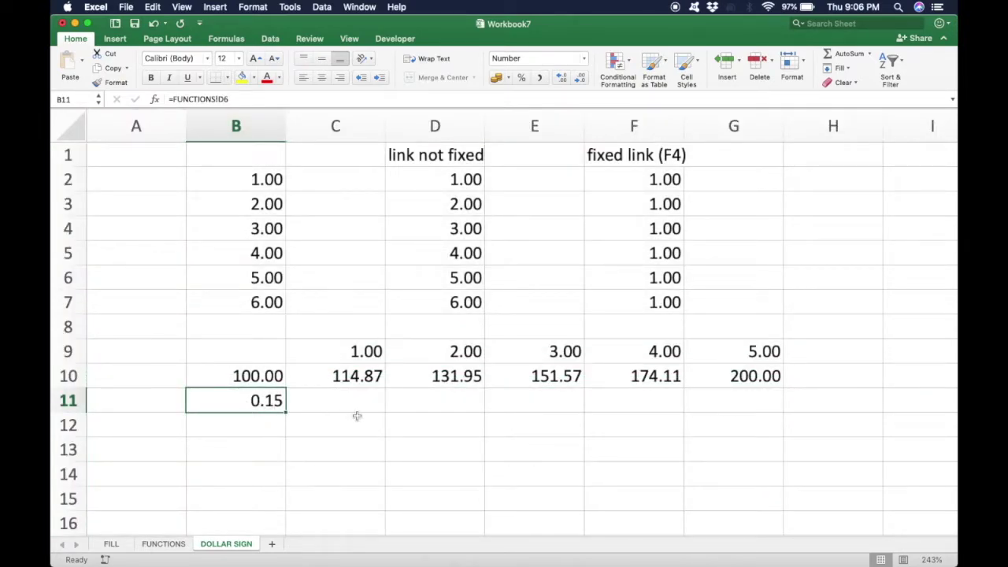
- Give B11 the Percentage format so it displays 14.87%
{"action": "key", "text": "super+1"}
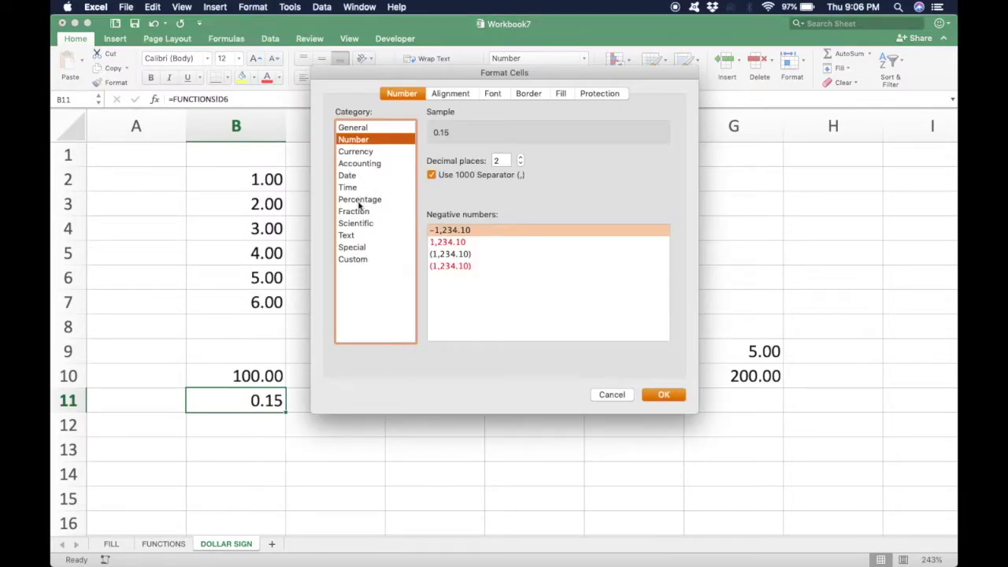
{"action": "left_click", "coordinate": [360, 202]}
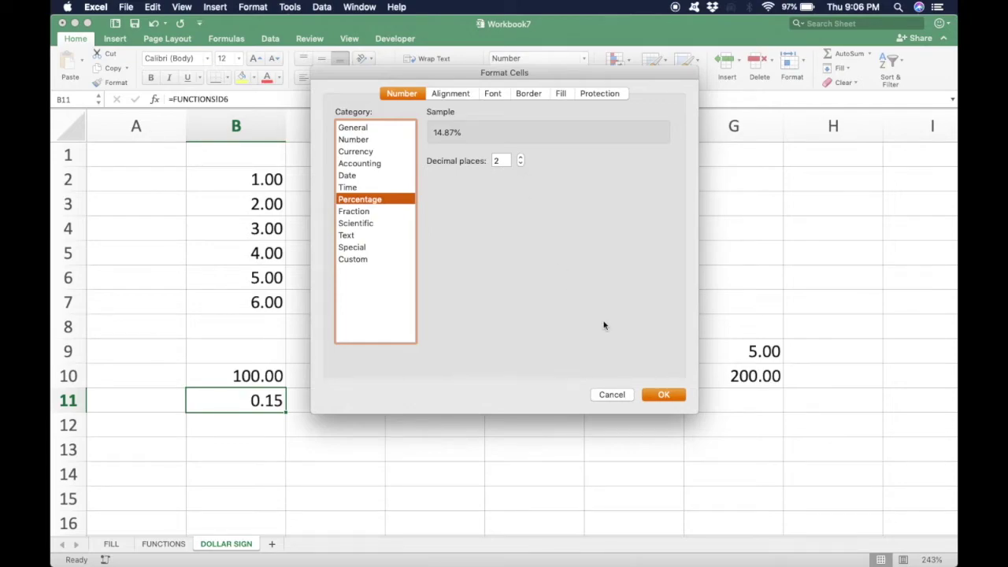
{"action": "left_click", "coordinate": [663, 396]}
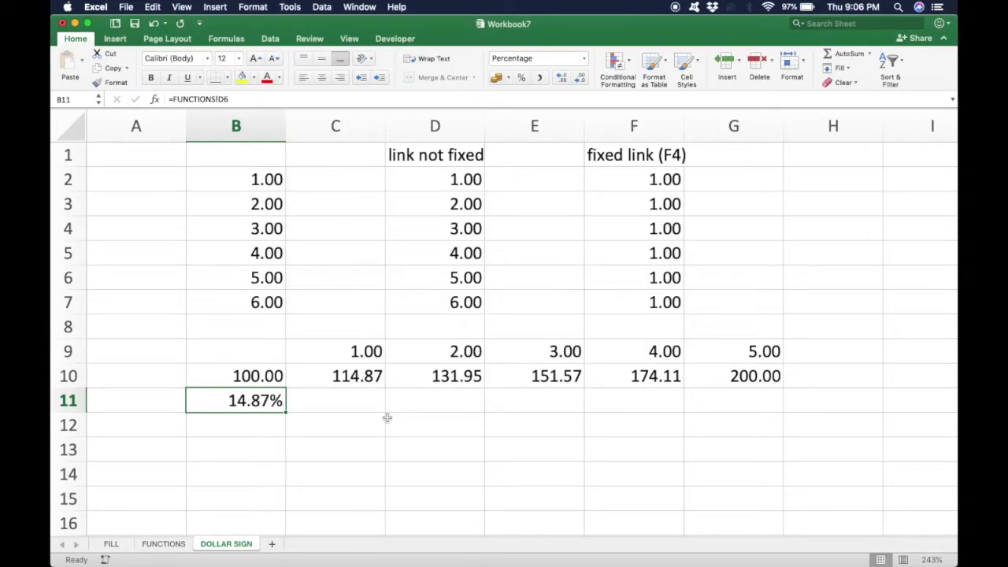
{"action": "left_click", "coordinate": [366, 344]}
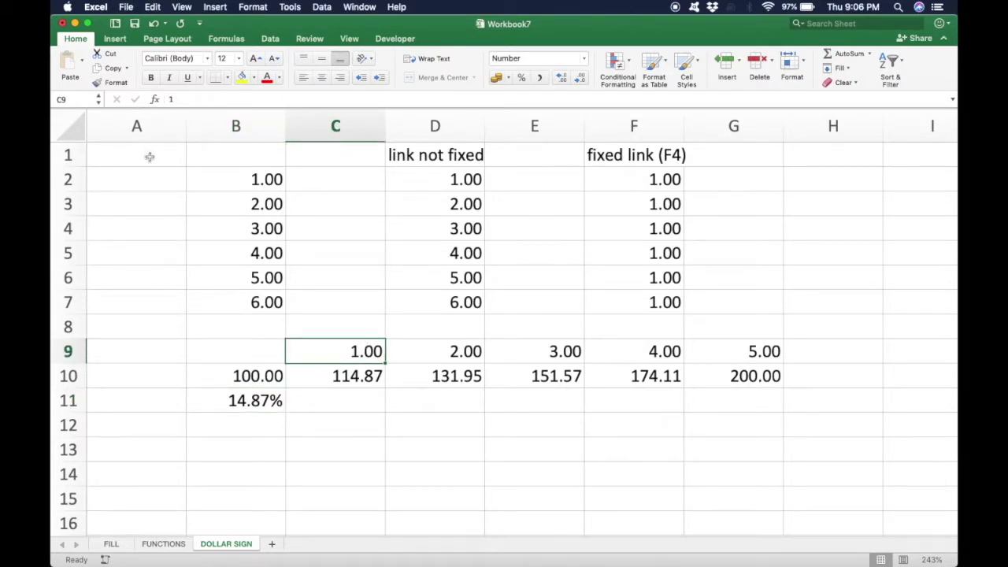
{"action": "left_click", "coordinate": [79, 130]}
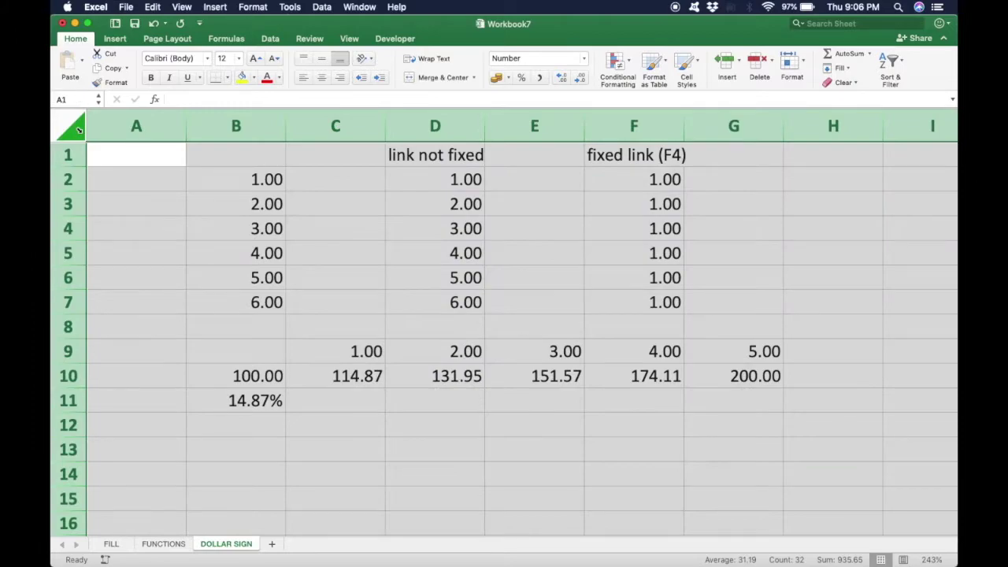
{"action": "key", "text": "super+1"}
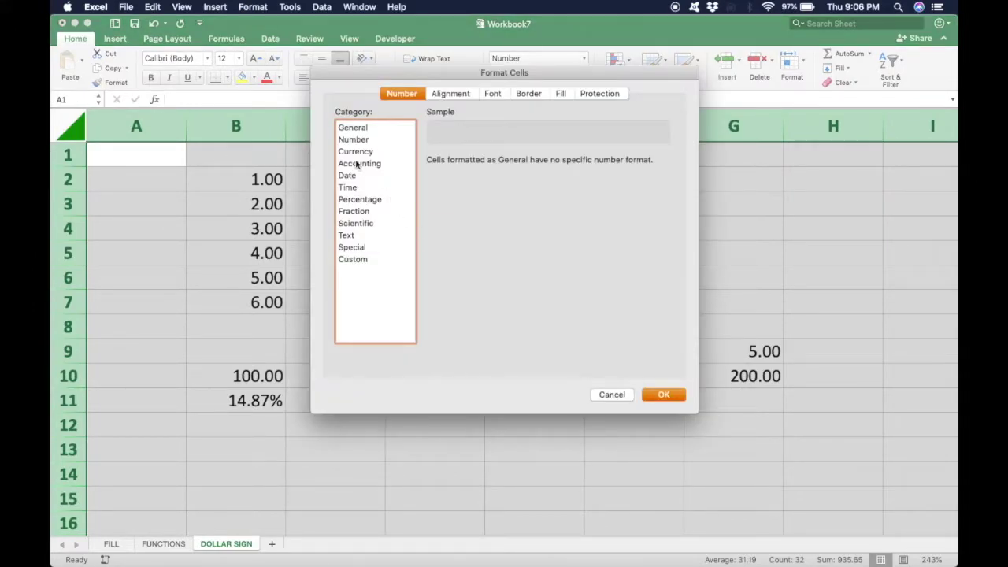
{"action": "left_click", "coordinate": [353, 140]}
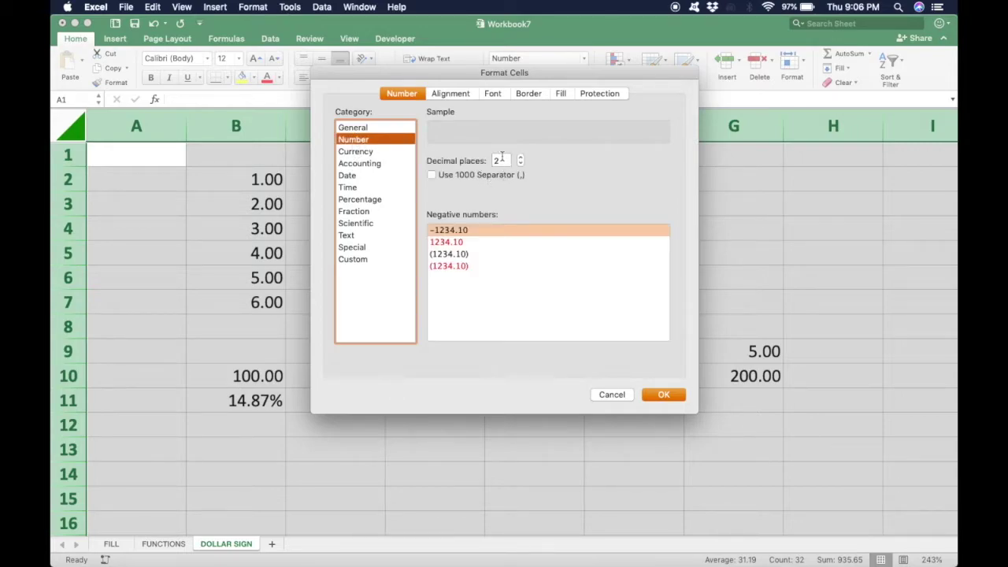
{"action": "left_click", "coordinate": [611, 395]}
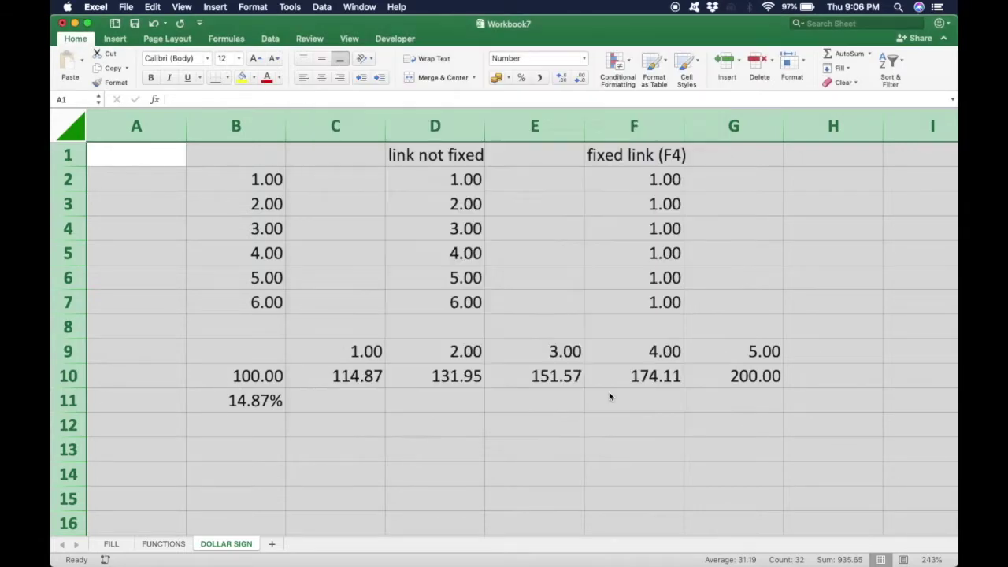
- Reduce all numbers to whole values, then restore B11 to a two-decimal percentage, 14.87%
{"action": "left_click", "coordinate": [580, 79]}
{"action": "left_click", "coordinate": [580, 79]}
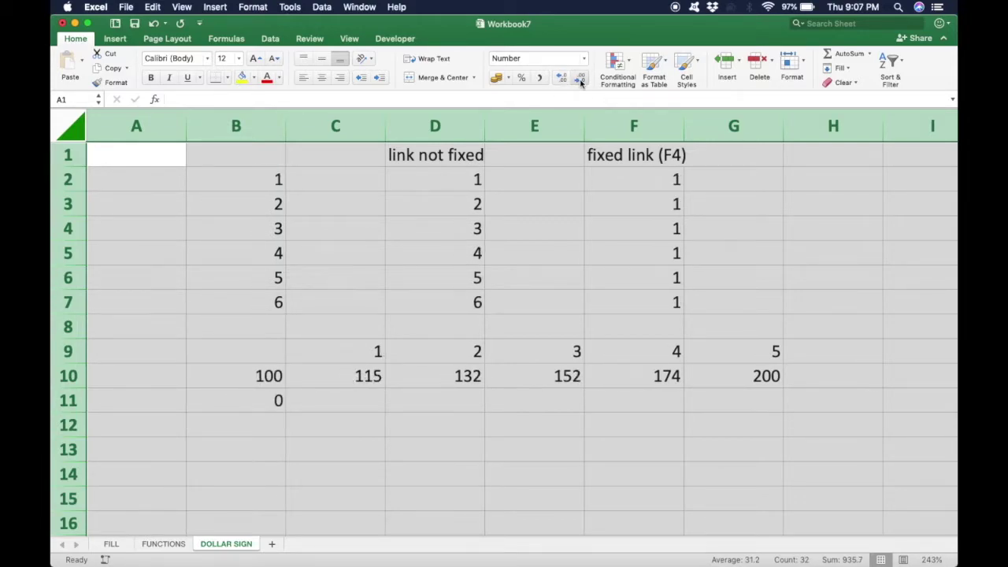
{"action": "left_click", "coordinate": [268, 401]}
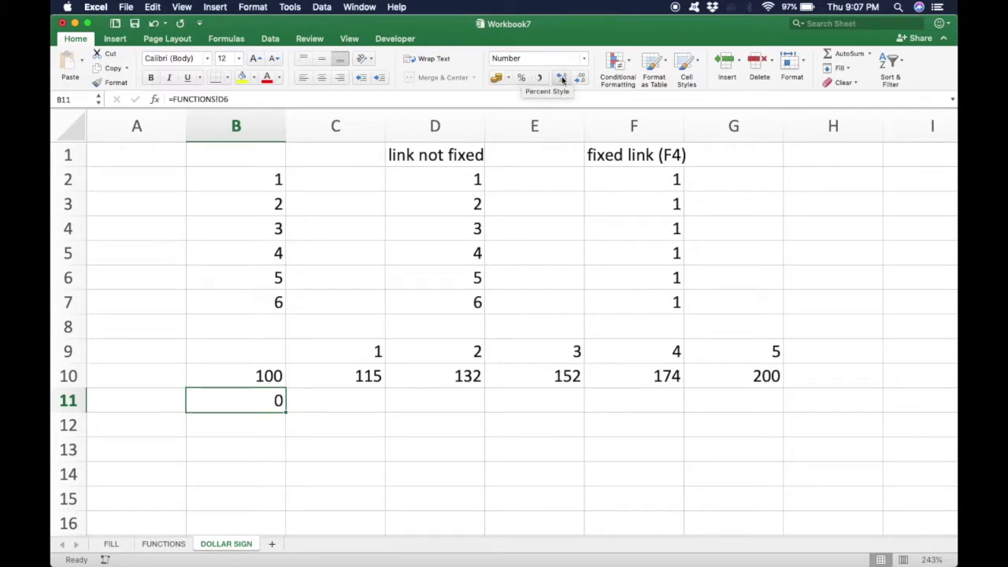
{"action": "left_click", "coordinate": [521, 79]}
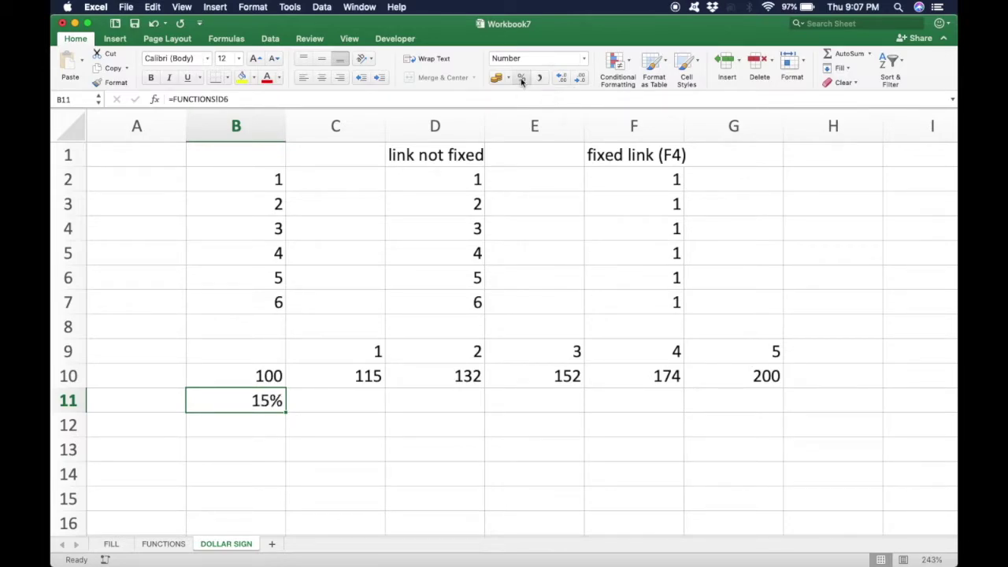
{"action": "left_click", "coordinate": [565, 82]}
{"action": "left_click", "coordinate": [566, 82]}
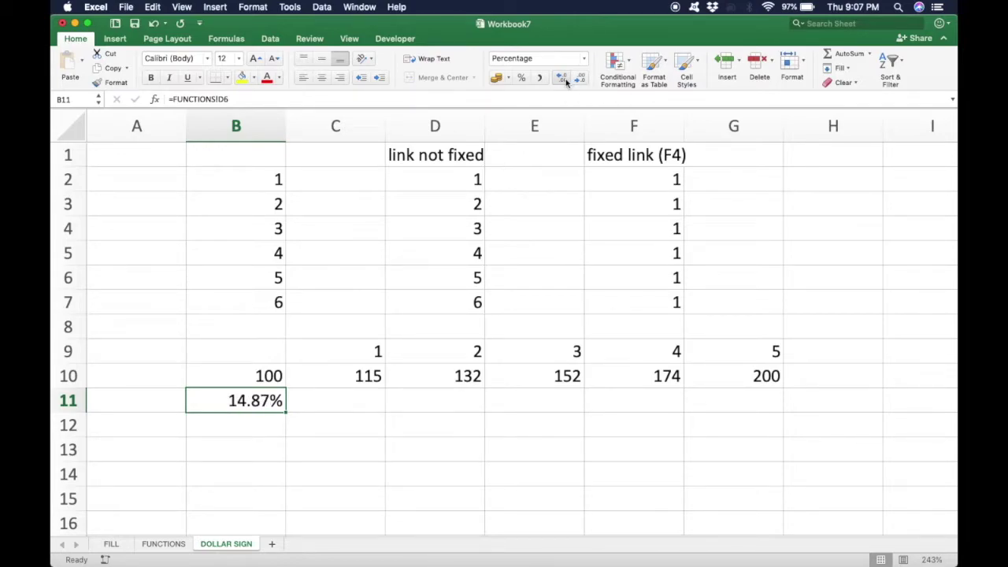
- Apply All Borders to the block B9:G10
{"action": "left_click", "coordinate": [230, 348]}
{"action": "key", "text": "super+shift+Right"}
{"action": "key", "text": "super+shift+Right"}
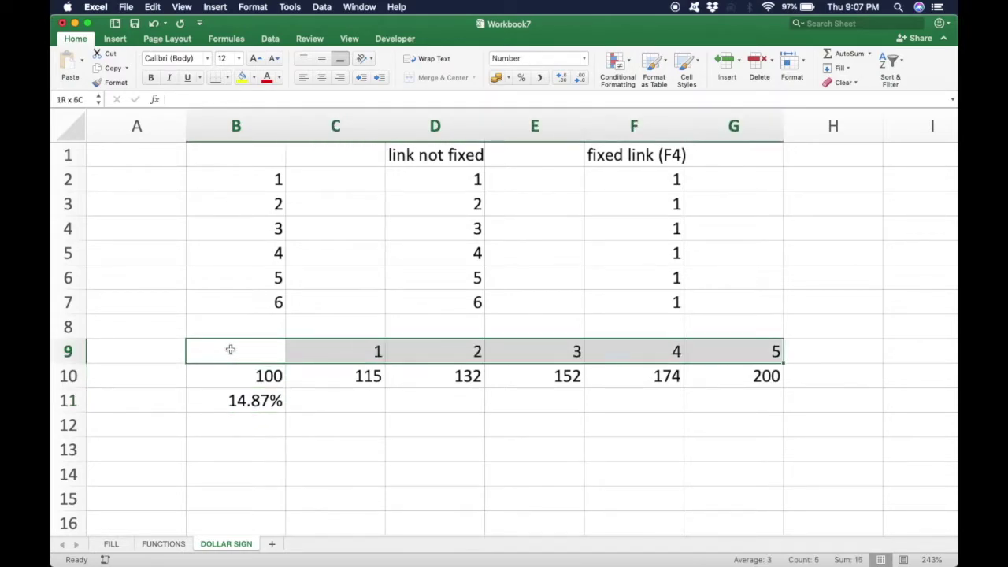
{"action": "key", "text": "shift+Down"}
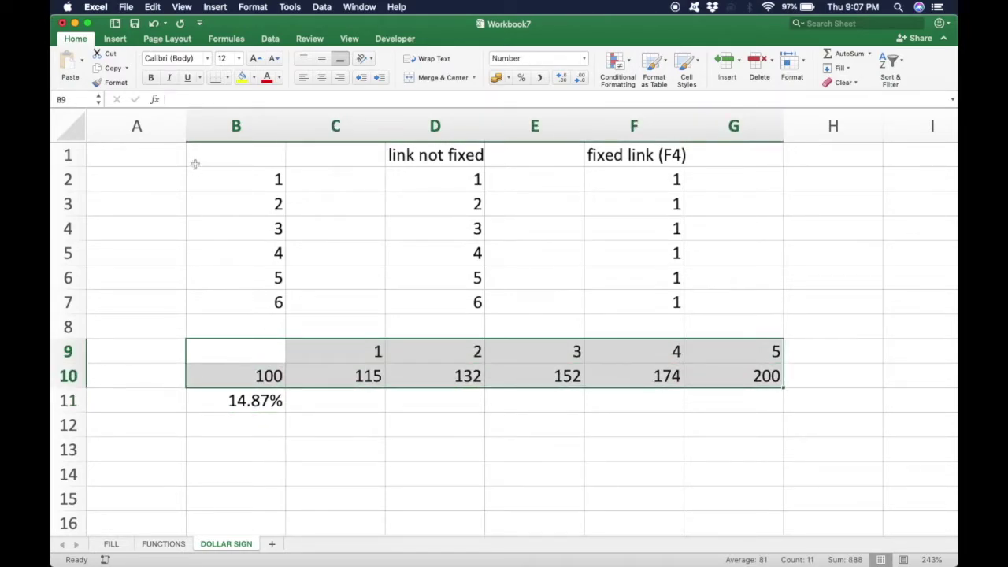
{"action": "left_click", "coordinate": [228, 78]}
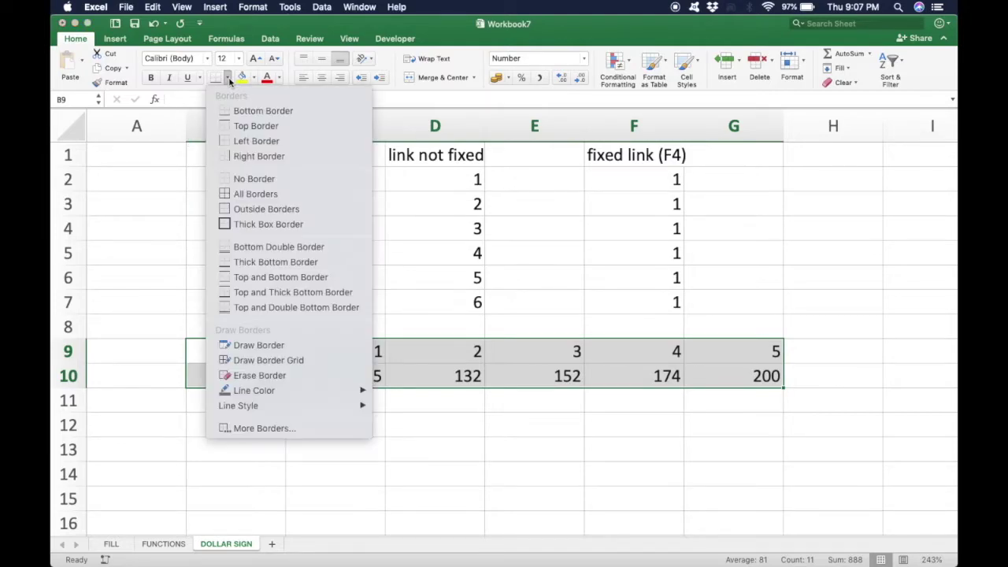
{"action": "left_click", "coordinate": [229, 195]}
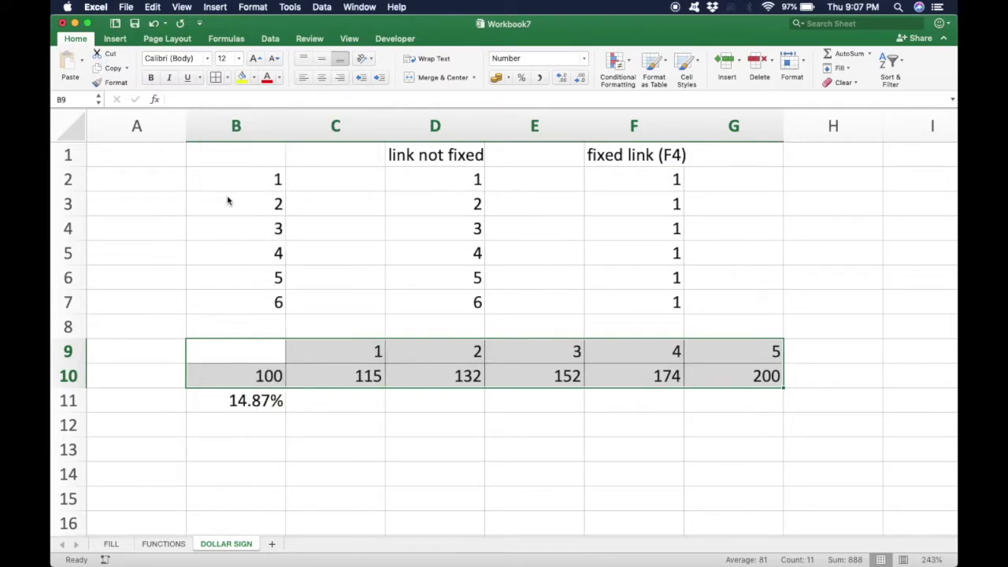
- Fill the year row B9:G9 yellow
{"action": "left_click", "coordinate": [226, 344]}
{"action": "key", "text": "shift+Right"}
{"action": "key", "text": "shift+Right"}
{"action": "key", "text": "shift+Right"}
{"action": "key", "text": "shift+Right"}
{"action": "key", "text": "shift+Right"}
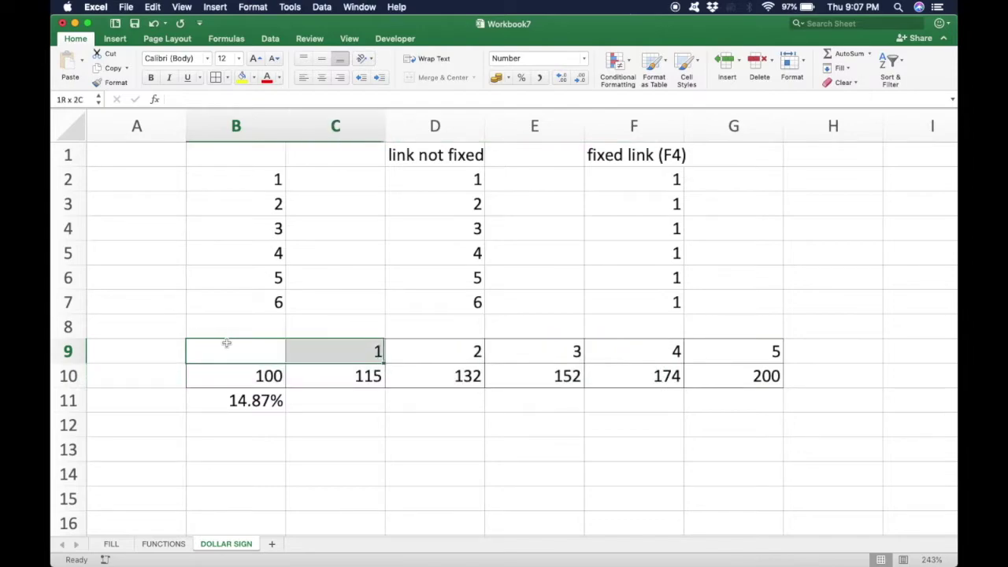
{"action": "key", "text": "shift+Down"}
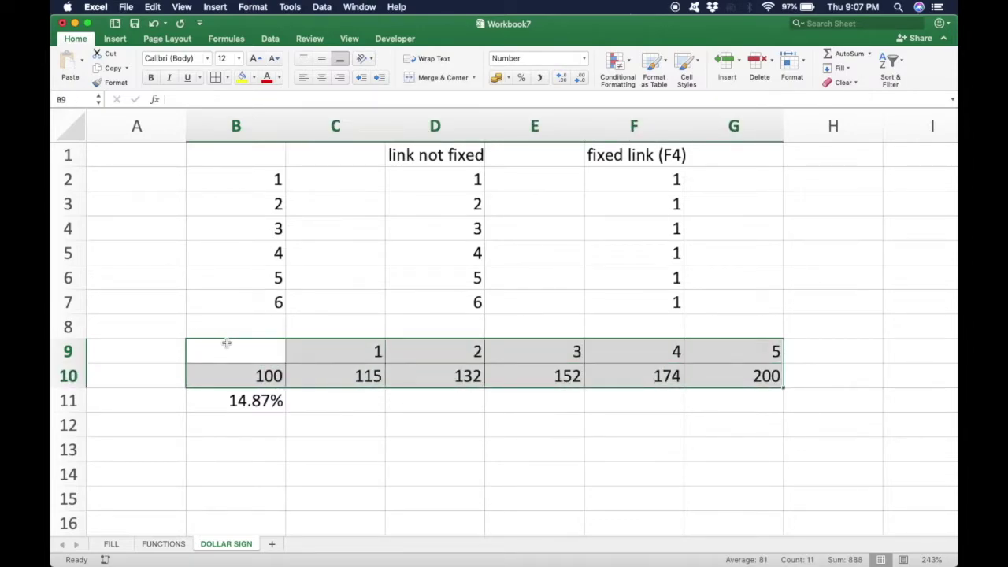
{"action": "left_click", "coordinate": [226, 343]}
{"action": "key", "text": "shift+Right"}
{"action": "key", "text": "shift+Right"}
{"action": "key", "text": "shift+Right"}
{"action": "key", "text": "shift+Right"}
{"action": "key", "text": "shift+Right"}
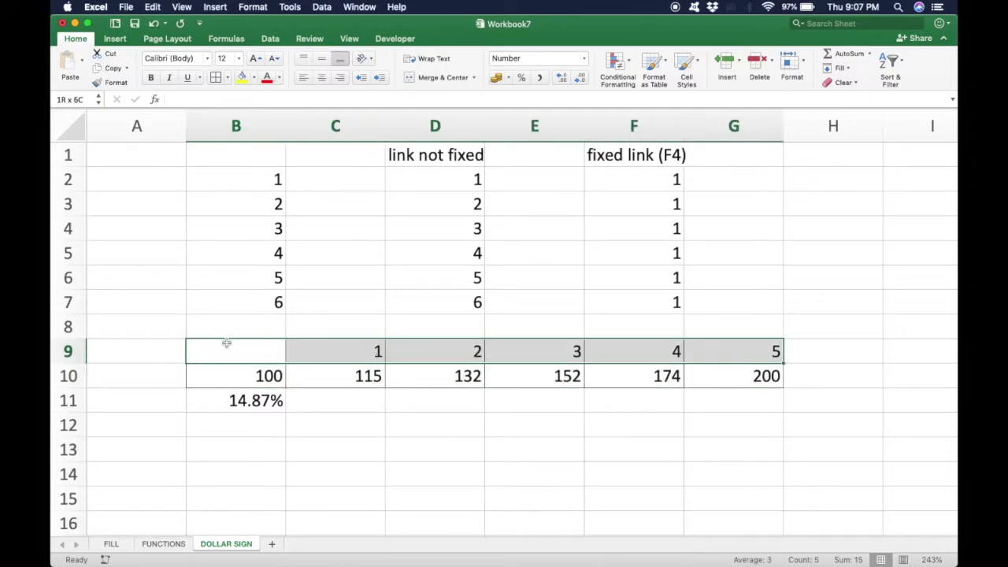
{"action": "left_click", "coordinate": [254, 79]}
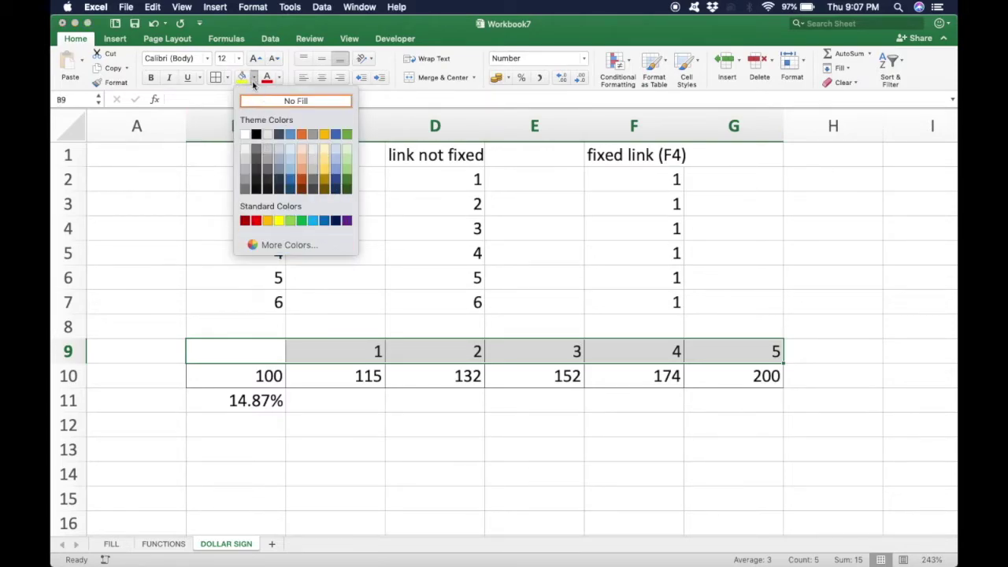
{"action": "left_click", "coordinate": [244, 77]}
{"action": "left_click", "coordinate": [244, 77]}
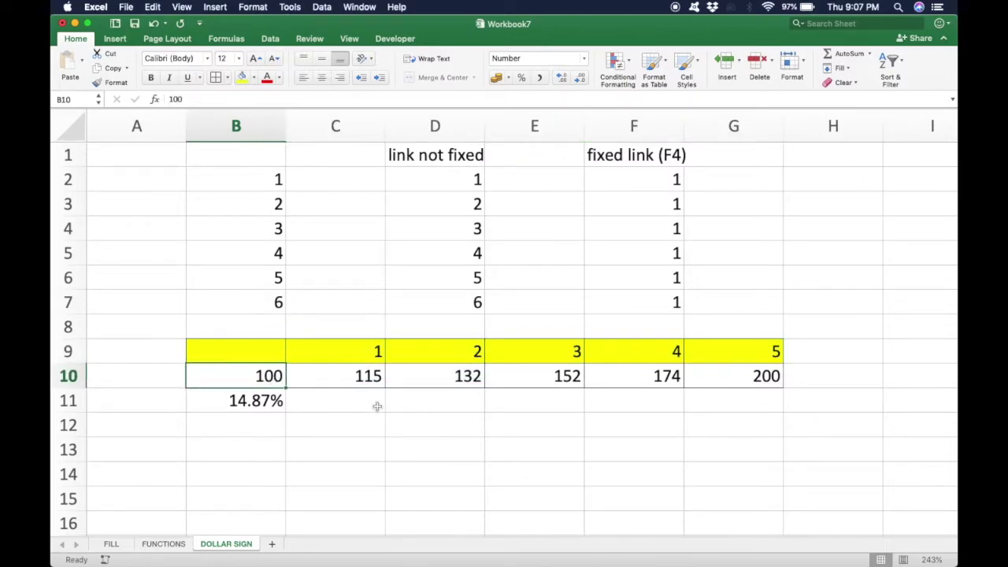
- Move to the first growth formula in C10
{"action": "left_click", "coordinate": [160, 378]}
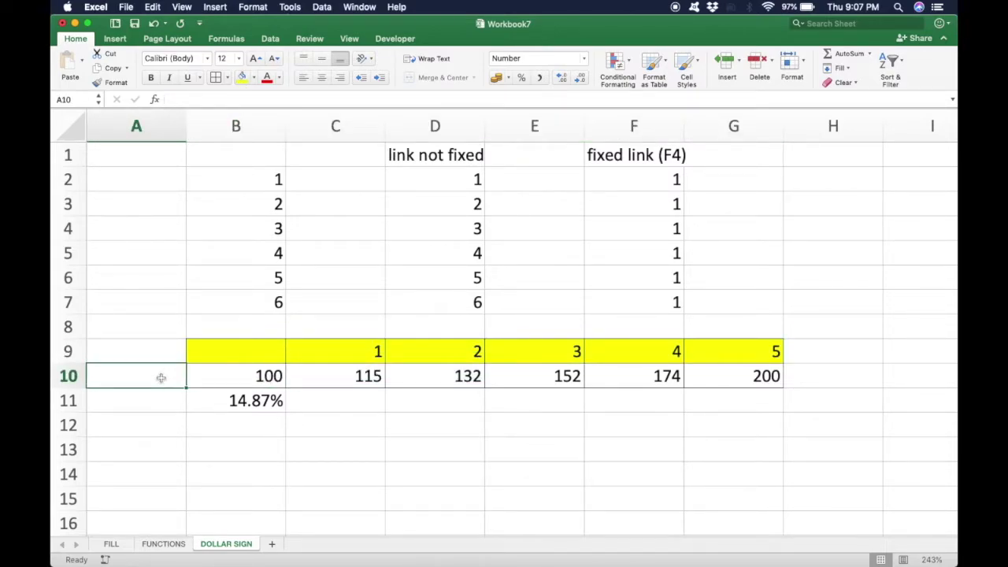
{"action": "key", "text": "Down"}
{"action": "key", "text": "Right"}
{"action": "key", "text": "Right"}
{"action": "key", "text": "Up"}
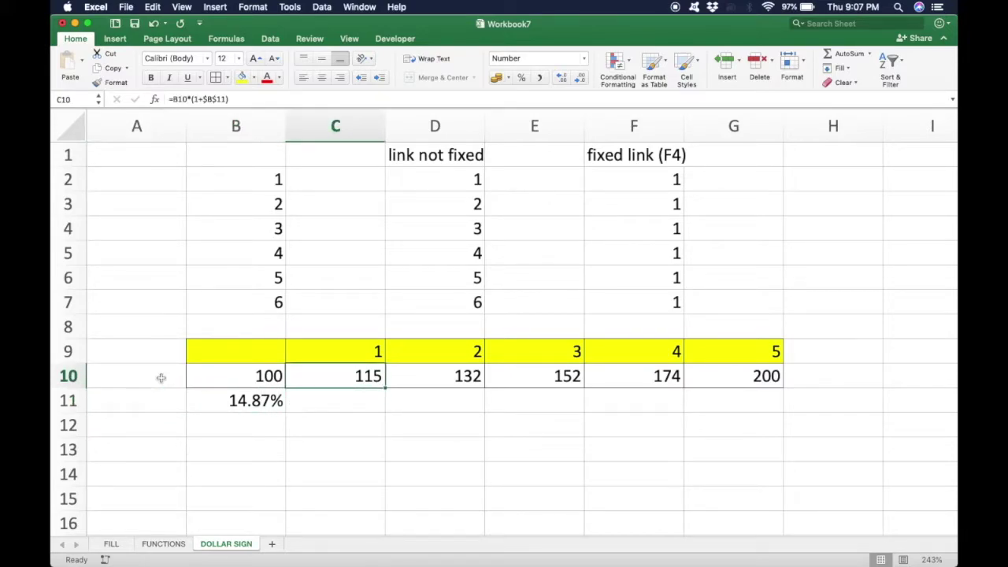
{"action": "key", "text": "F2"}
{"action": "key", "text": "Tab"}
{"action": "key", "text": "F2"}
{"action": "key", "text": "Escape"}
{"action": "key", "text": "Tab"}
{"action": "key", "text": "F2"}
{"action": "key", "text": "Escape"}
{"action": "key", "text": "Tab"}
{"action": "key", "text": "F2"}
{"action": "key", "text": "Escape"}
{"action": "key", "text": "Tab"}
{"action": "key", "text": "F2"}
{"action": "key", "text": "Escape"}
{"action": "key", "text": "Left"}
{"action": "key", "text": "Left"}
{"action": "key", "text": "Left"}
{"action": "key", "text": "Left"}
{"action": "key", "text": "Left"}
{"action": "key", "text": "ctrl+shift+Right"}
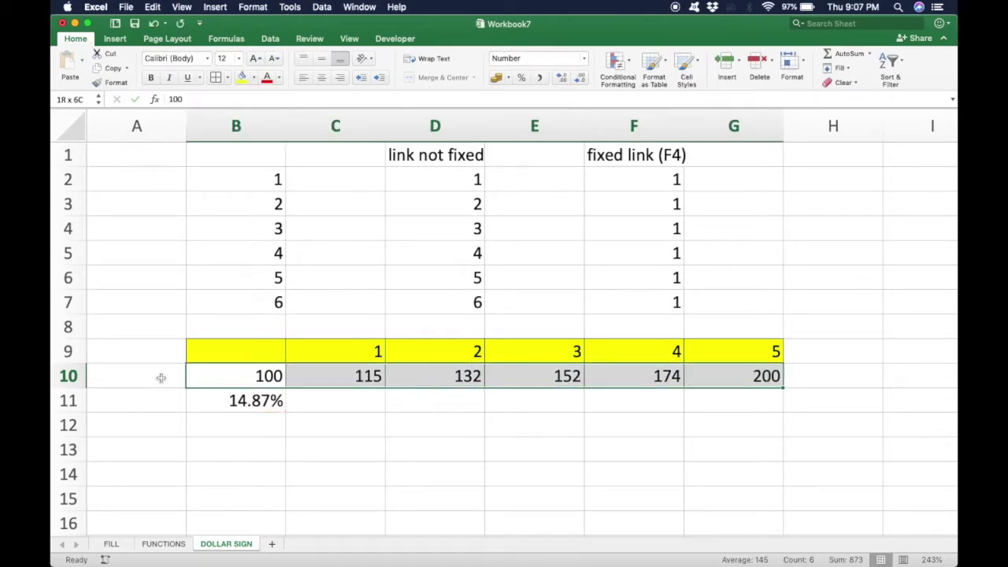
{"action": "key", "text": "Down"}
{"action": "key", "text": "F2"}
{"action": "key", "text": "Escape"}
{"action": "key", "text": "F2"}
{"action": "key", "text": "Escape"}
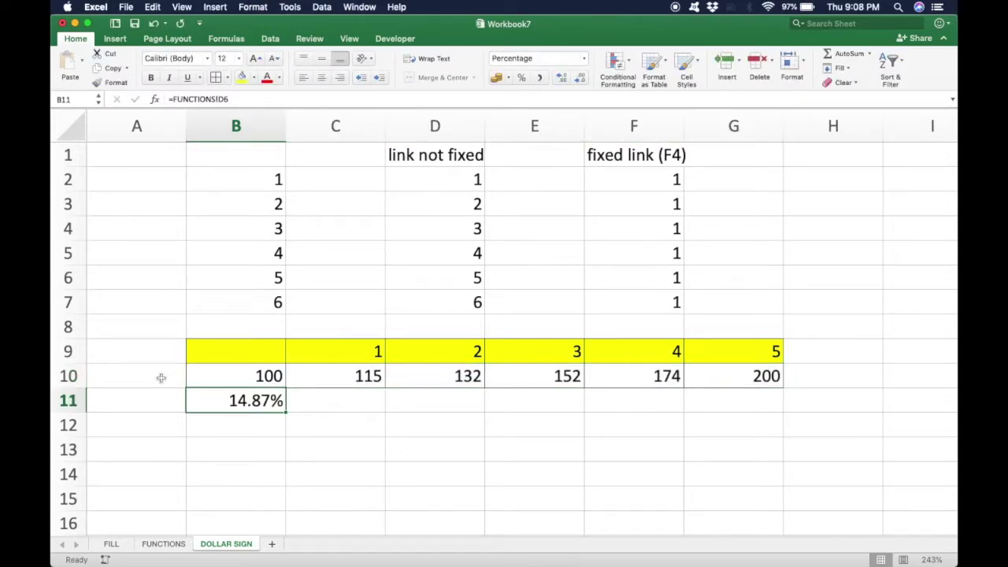
{"action": "key", "text": "Left"}
{"action": "key", "text": "Right"}
{"action": "key", "text": "F2"}
{"action": "key", "text": "Escape"}
{"action": "key", "text": "F2"}
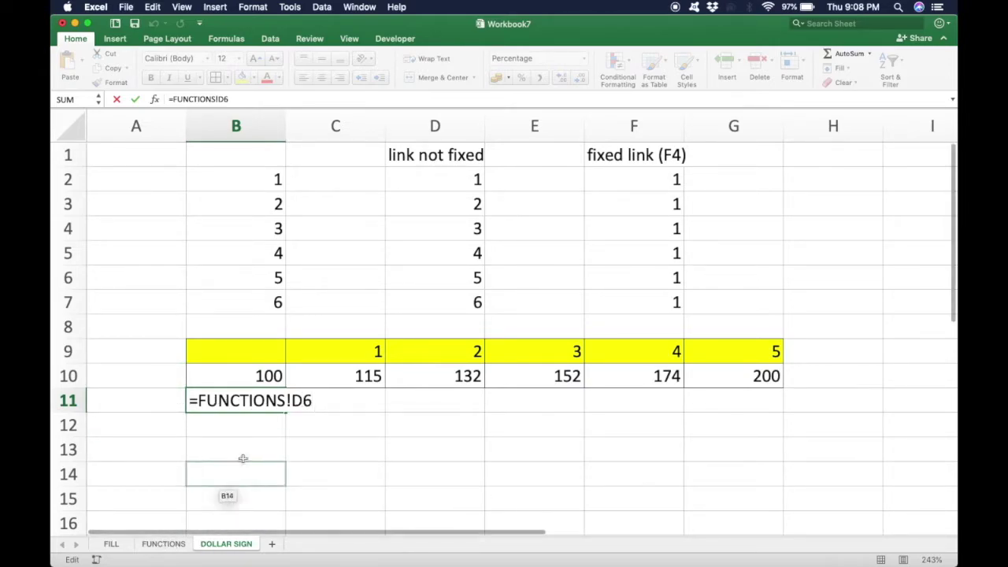
{"action": "key", "text": "Return"}
{"action": "key", "text": "Left"}
{"action": "key", "text": "Right"}
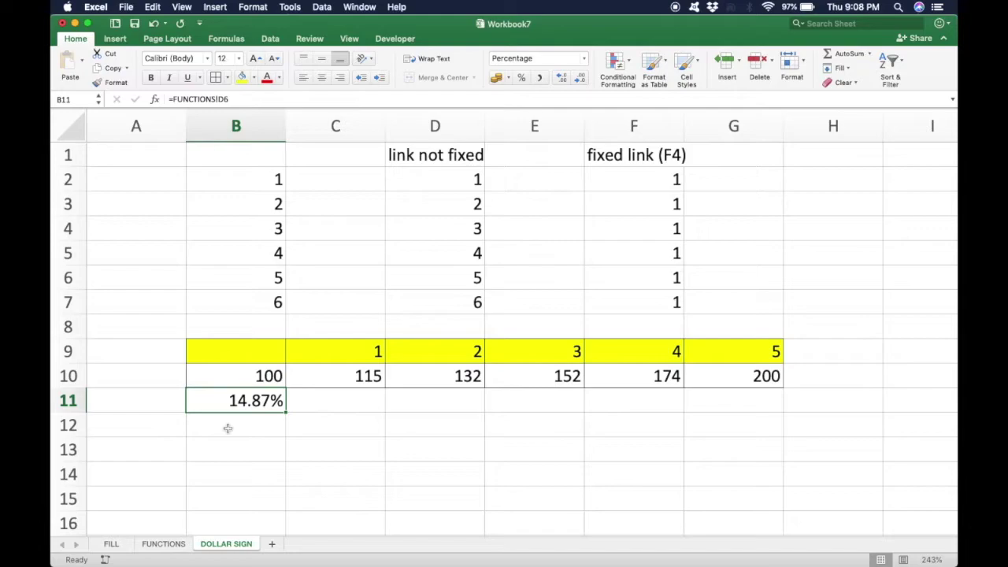
{"action": "left_click", "coordinate": [227, 429]}
- Type the note 'Ctrl {' in B12, then jump from B11 to its source cell and fill it yellow
{"action": "type", "text": "Ctrl "}
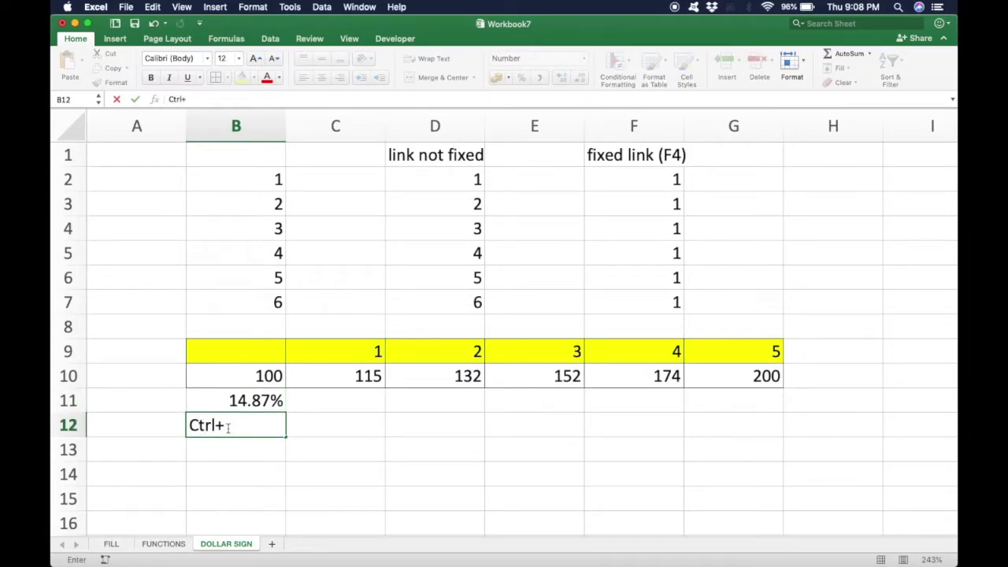
{"action": "type", "text": "{"}
{"action": "key", "text": "Return"}
{"action": "key", "text": "Up"}
{"action": "key", "text": "Up"}
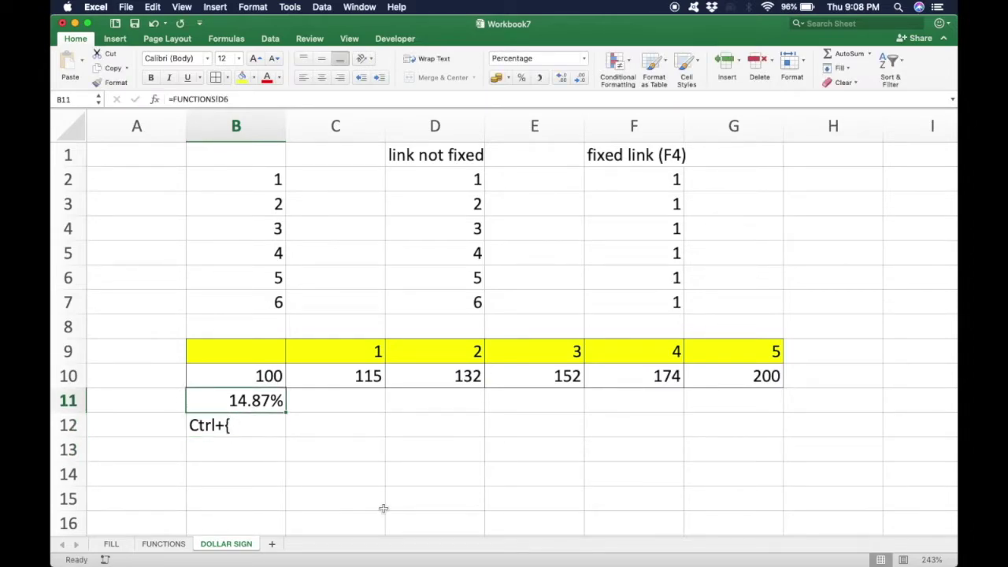
{"action": "key", "text": "ctrl+bracketleft"}
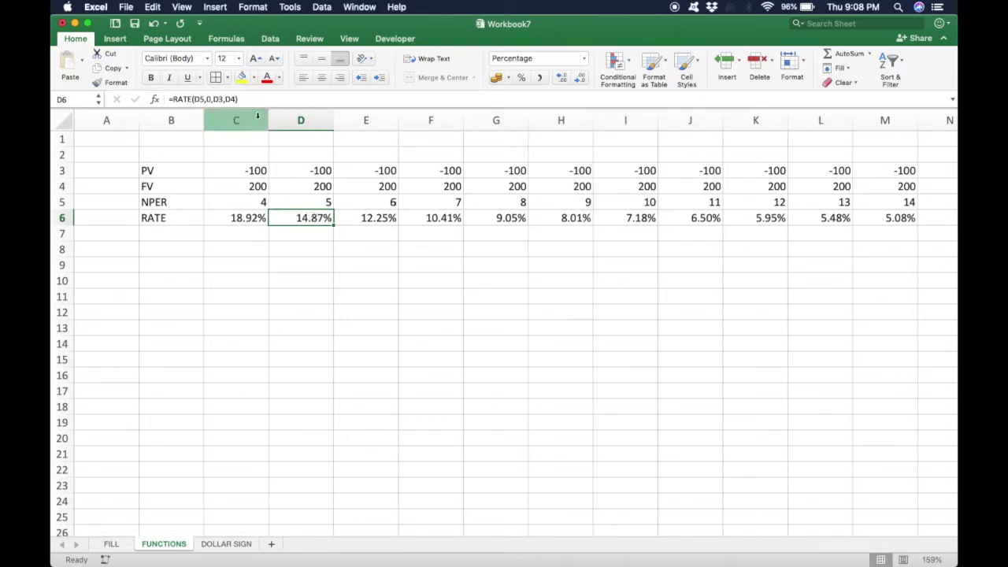
{"action": "left_click", "coordinate": [242, 77]}
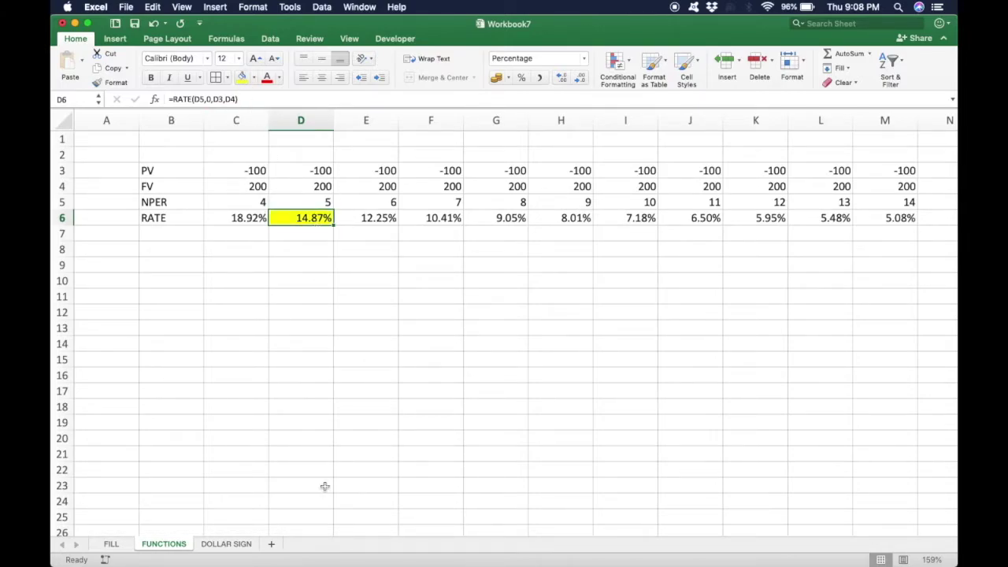
- Inspect B11's formula on DOLLAR SIGN, then the RATE formula in FUNCTIONS!D6
{"action": "left_click", "coordinate": [226, 543]}
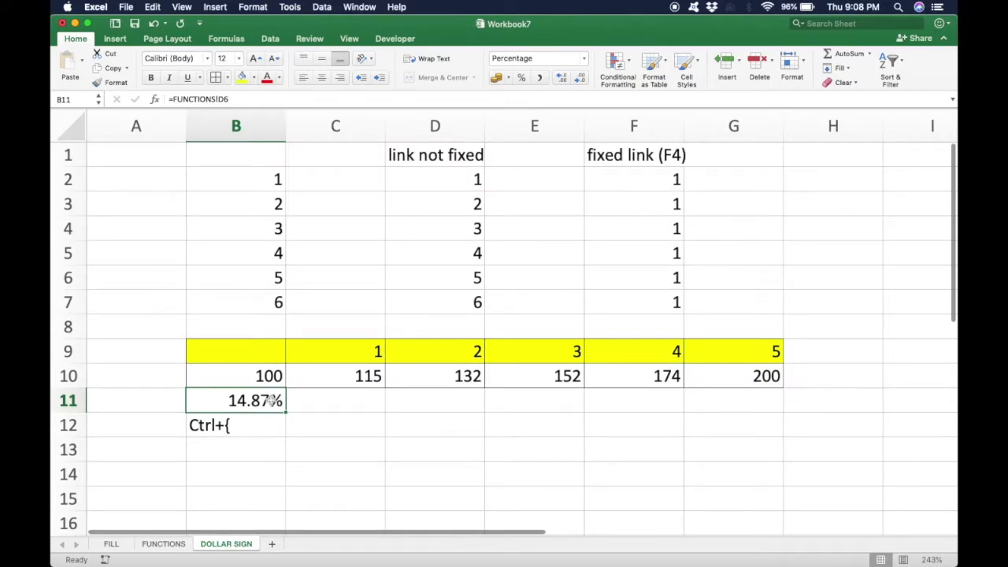
{"action": "key", "text": "F2"}
{"action": "key", "text": "Escape"}
{"action": "key", "text": "F2"}
{"action": "key", "text": "Escape"}
{"action": "key", "text": "F2"}
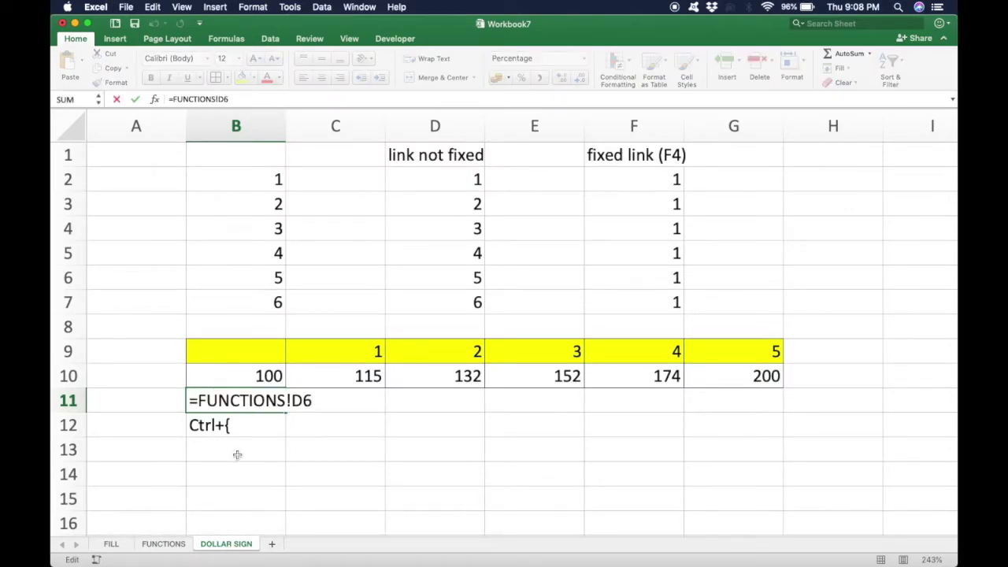
{"action": "key", "text": "Escape"}
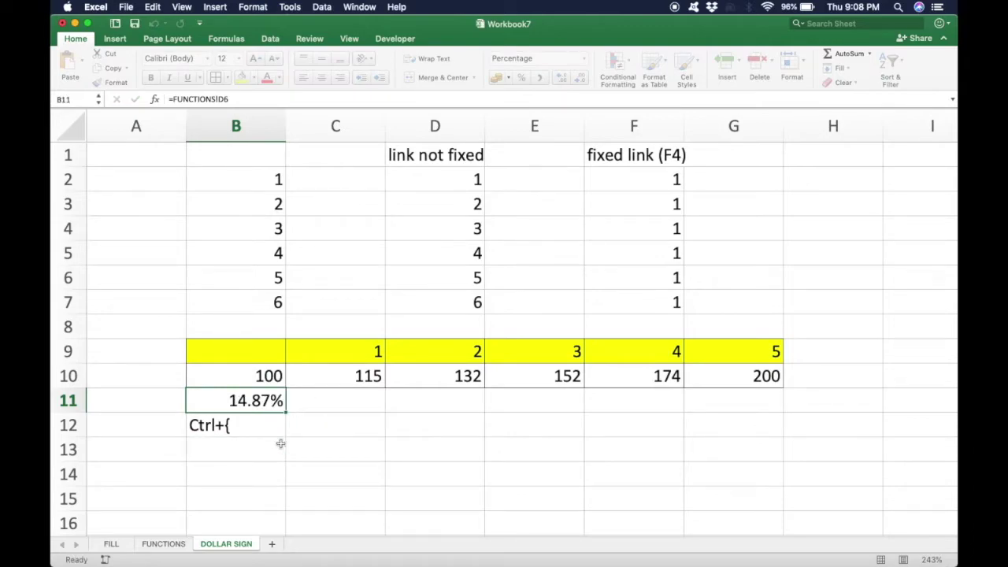
{"action": "key", "text": "ctrl+bracketleft"}
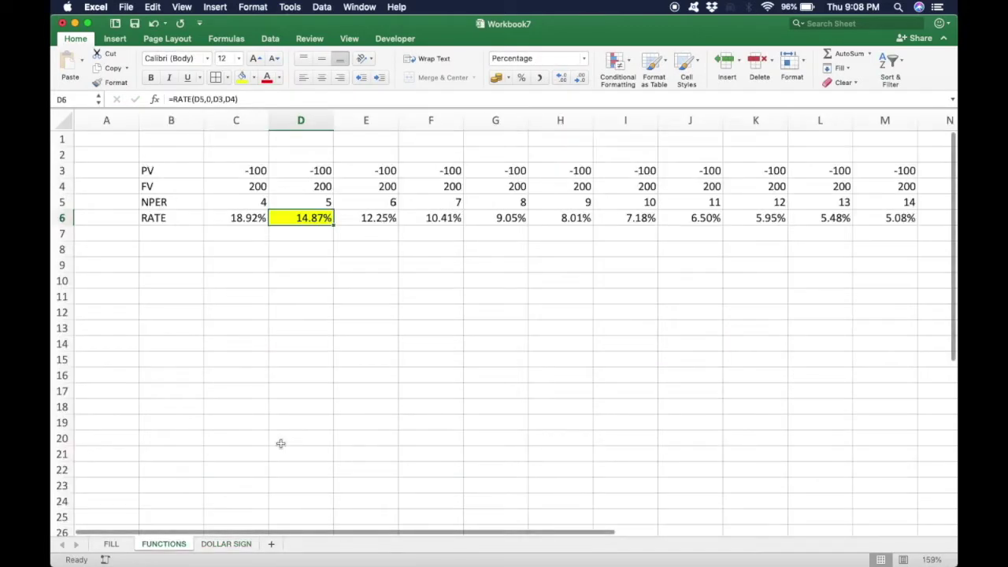
{"action": "key", "text": "F2"}
{"action": "key", "text": "Escape"}
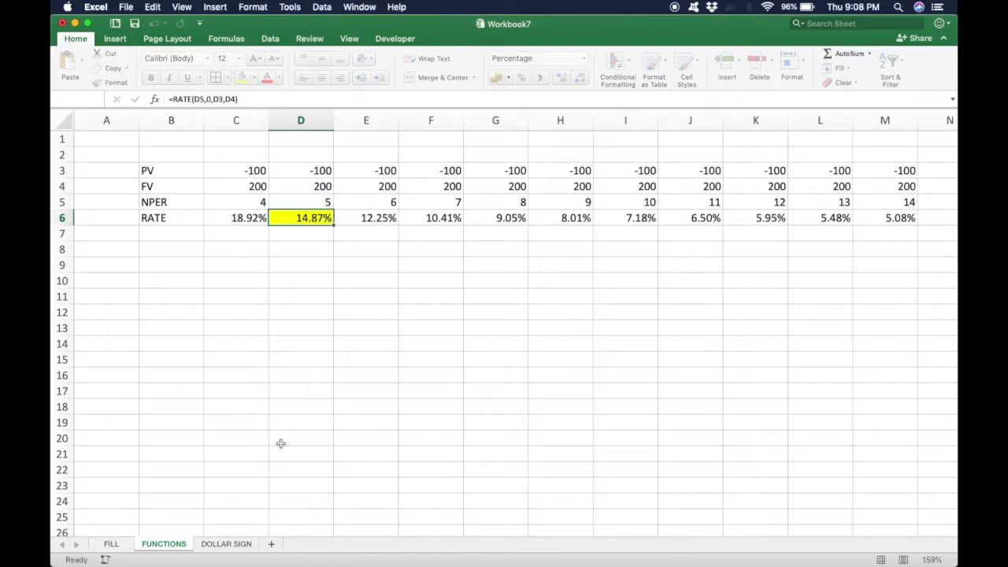
- Select column D and row 6, then the whole FUNCTIONS table B3:M6
{"action": "left_click", "coordinate": [301, 120]}
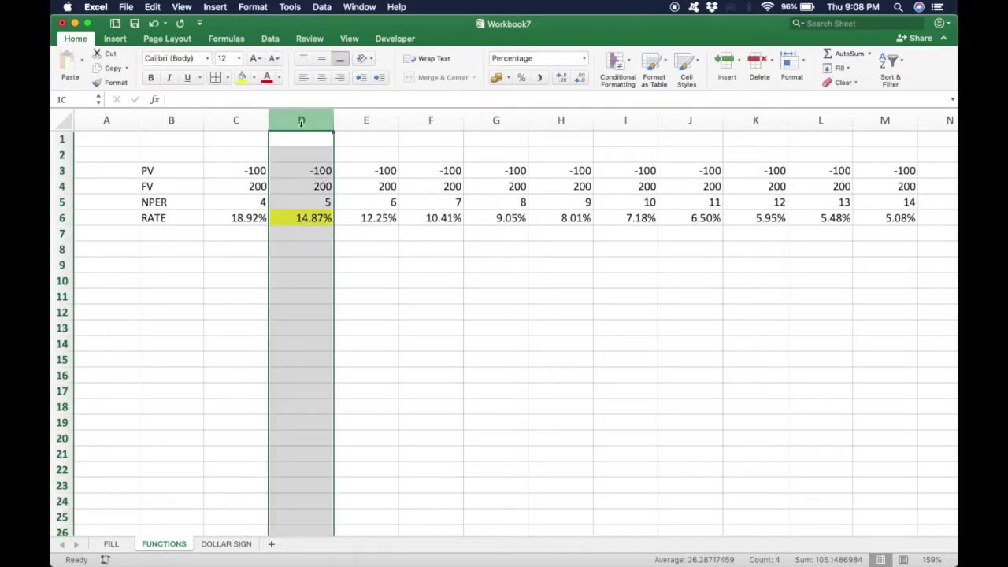
{"action": "left_click", "coordinate": [63, 217]}
{"action": "left_click", "coordinate": [303, 222]}
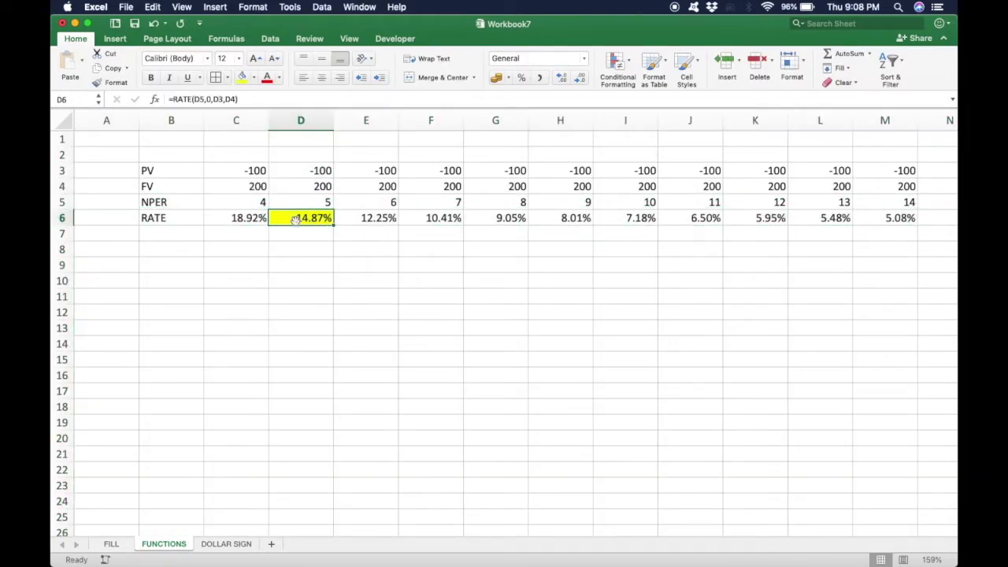
{"action": "key", "text": "Up"}
{"action": "key", "text": "Up"}
{"action": "key", "text": "Up"}
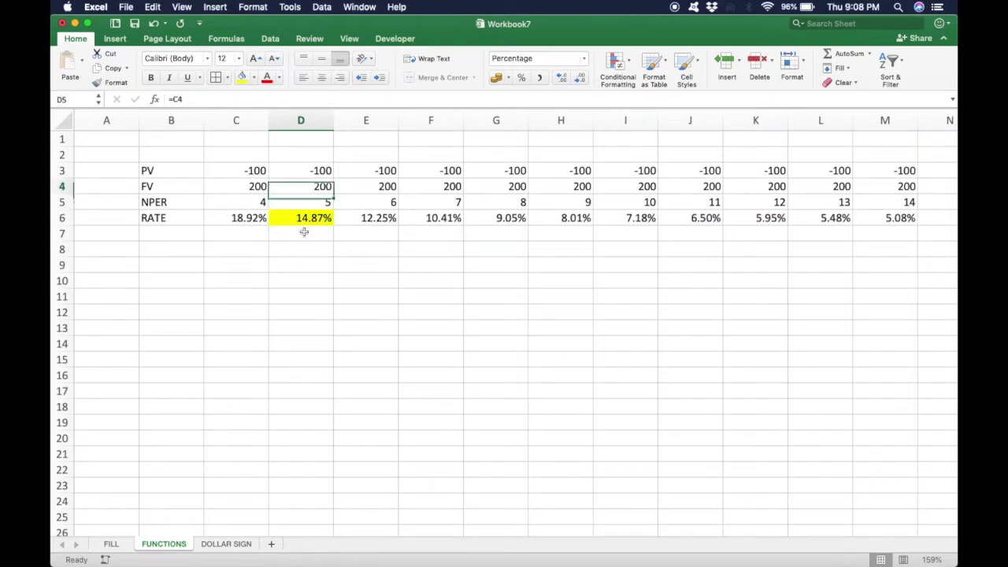
{"action": "key", "text": "Left"}
{"action": "key", "text": "Left"}
{"action": "key", "text": "super+shift+Right"}
{"action": "key", "text": "super+shift+Down"}
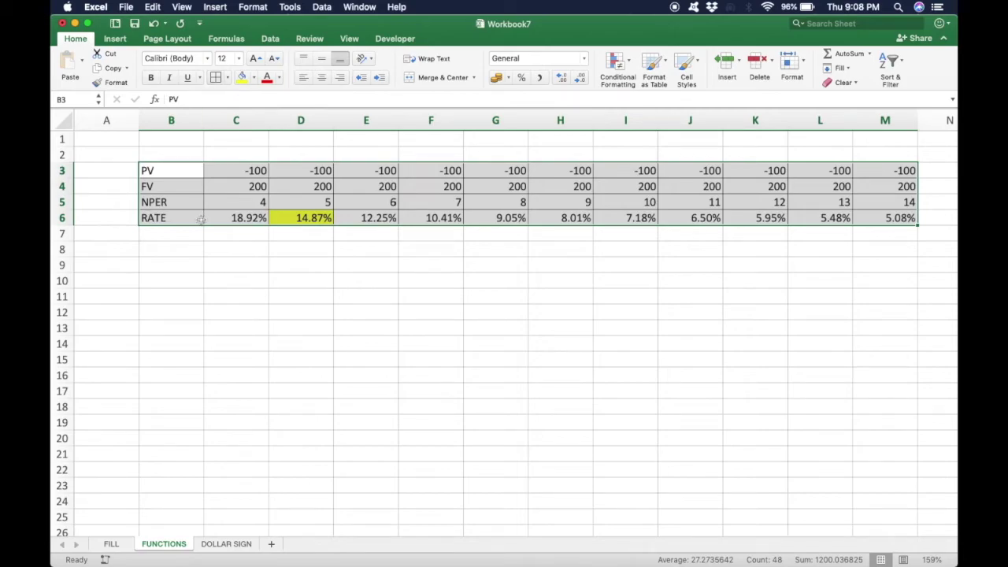
- Fill the RATE row B6:M6 green
{"action": "left_click", "coordinate": [176, 219]}
{"action": "key", "text": "super+shift+Right"}
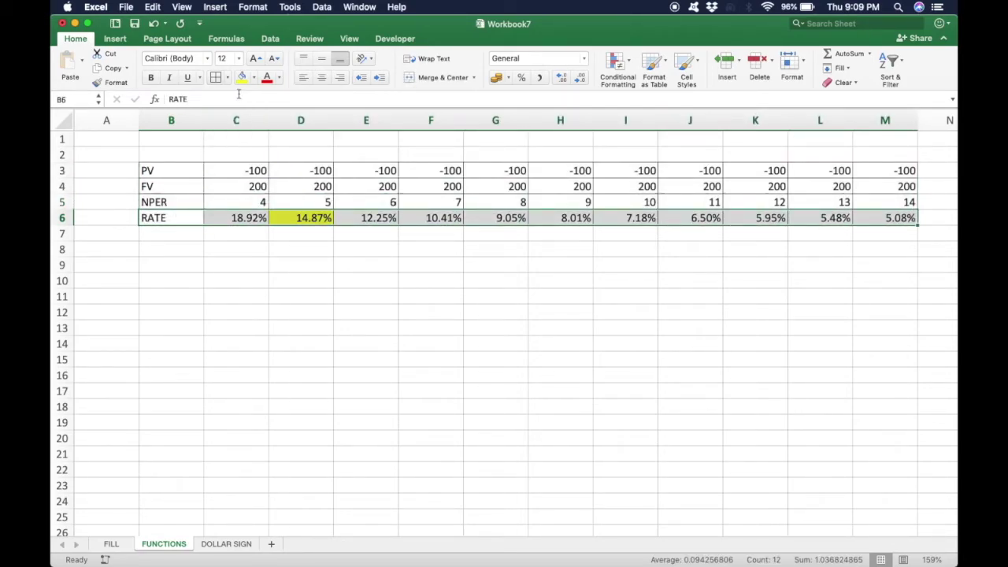
{"action": "left_click", "coordinate": [254, 77]}
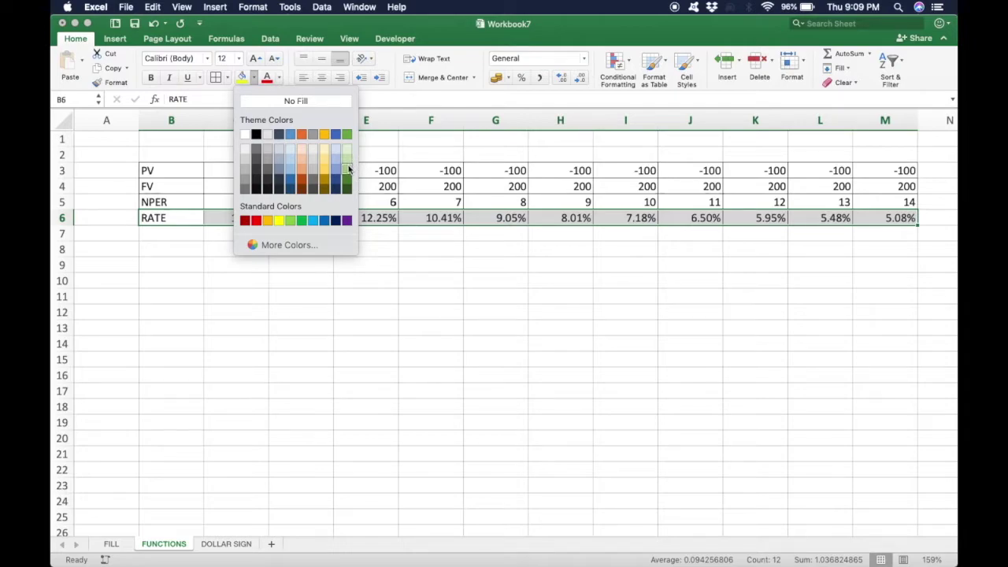
{"action": "left_click", "coordinate": [347, 166]}
{"action": "left_click", "coordinate": [309, 222]}
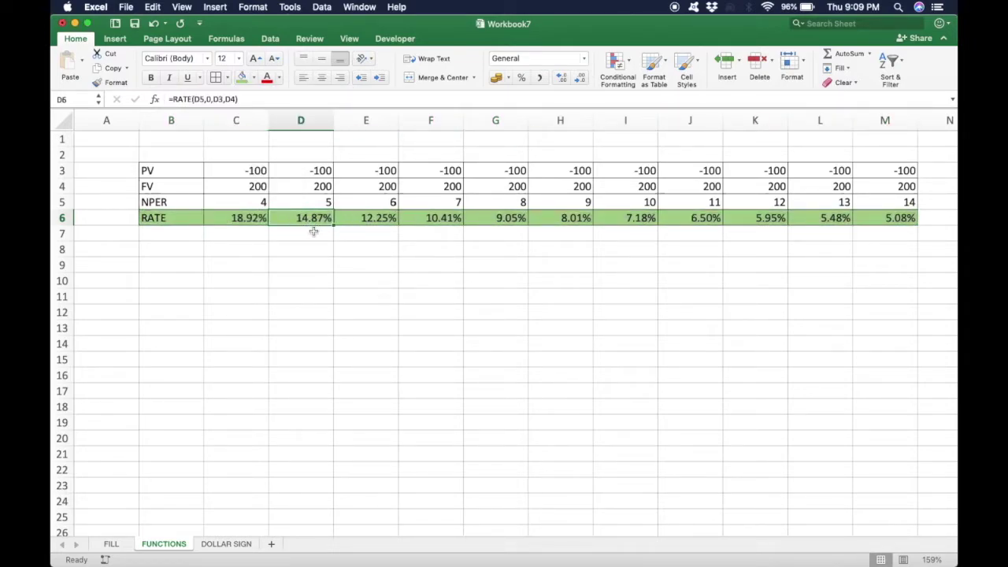
{"action": "left_click", "coordinate": [271, 236]}
{"action": "left_click", "coordinate": [168, 175]}
{"action": "key", "text": "Right"}
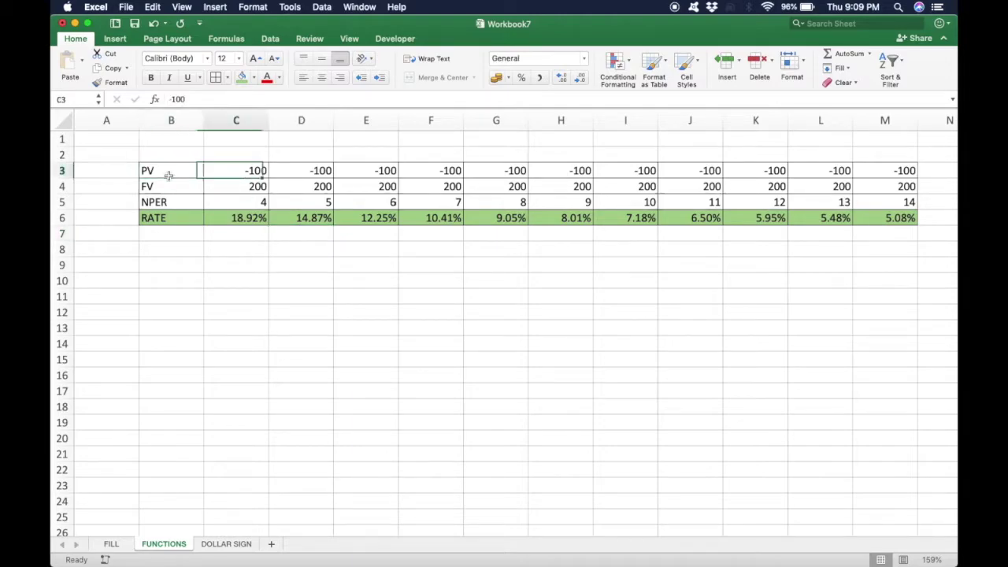
- Select the table values C3:M6 and return to the PV label in B3
{"action": "key", "text": "super+shift+Right"}
{"action": "key", "text": "super+shift+Down"}
{"action": "key", "text": "Down"}
{"action": "key", "text": "Down"}
{"action": "key", "text": "Right"}
{"action": "key", "text": "Right"}
{"action": "key", "text": "Left"}
{"action": "key", "text": "Left"}
{"action": "key", "text": "Left"}
{"action": "key", "text": "Up"}
{"action": "key", "text": "Up"}
- Make the PV, FV, NPER and RATE labels in B3:B6 bold and italic
{"action": "key", "text": "super+shift+Down"}
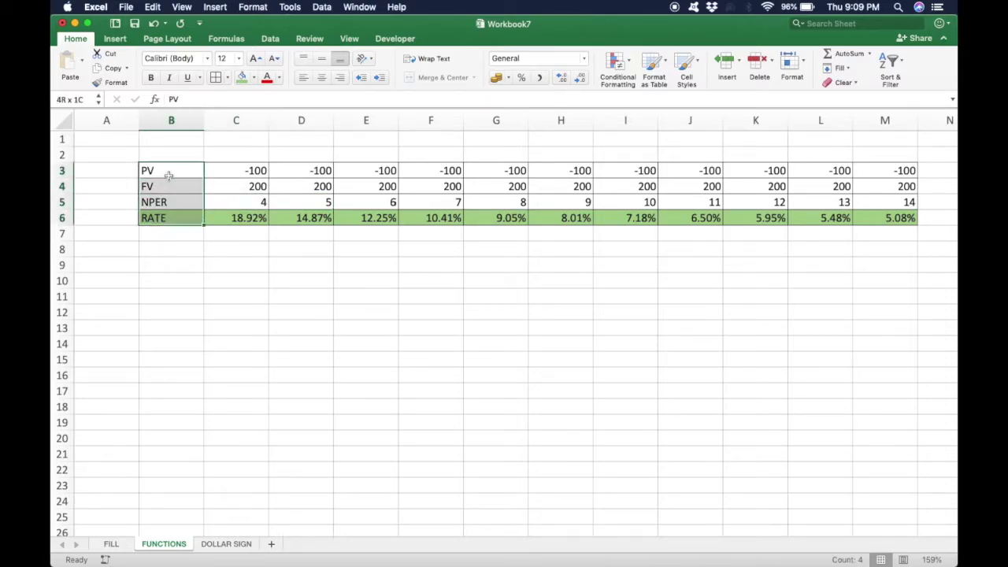
{"action": "key", "text": "super+b"}
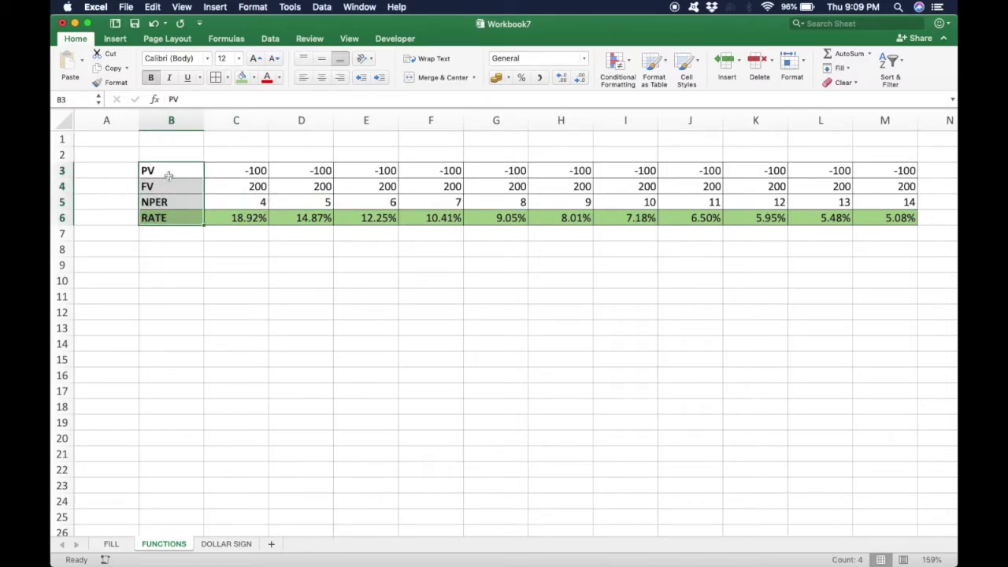
{"action": "key", "text": "super+i"}
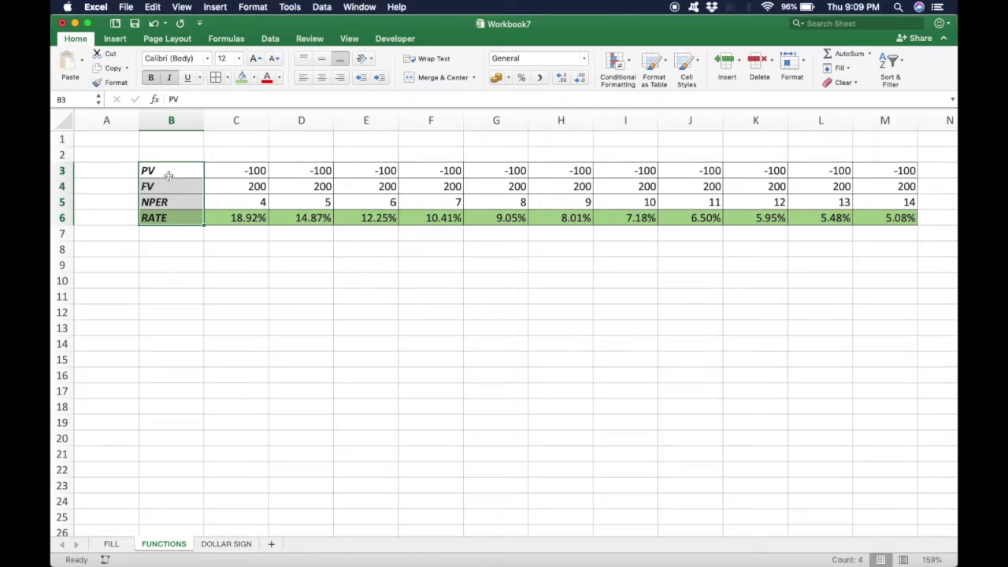
{"action": "left_click", "coordinate": [169, 175]}
{"action": "key", "text": "super+shift+Right"}
{"action": "key", "text": "super+shift+Down"}
{"action": "key", "text": "Left"}
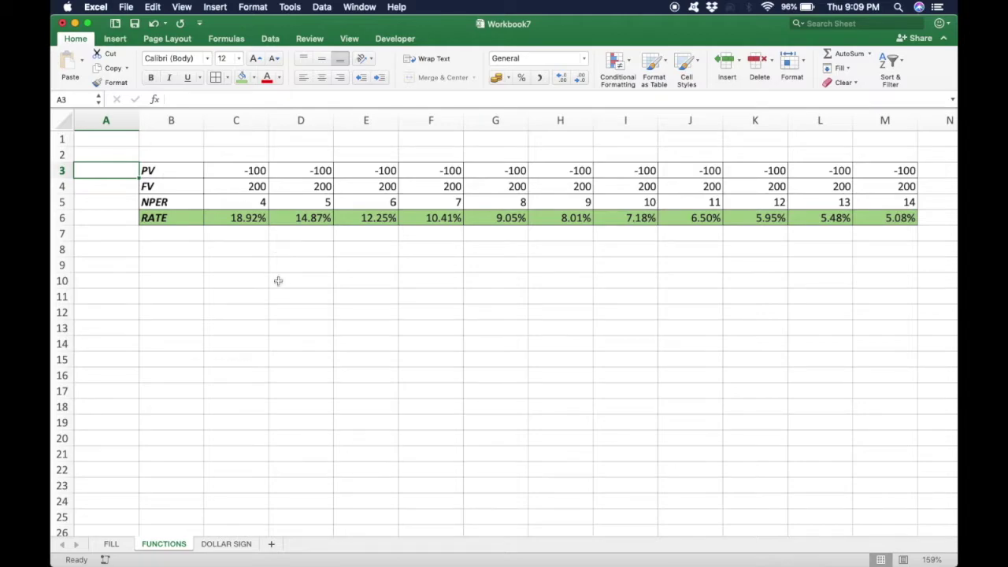
{"action": "left_click", "coordinate": [244, 264]}
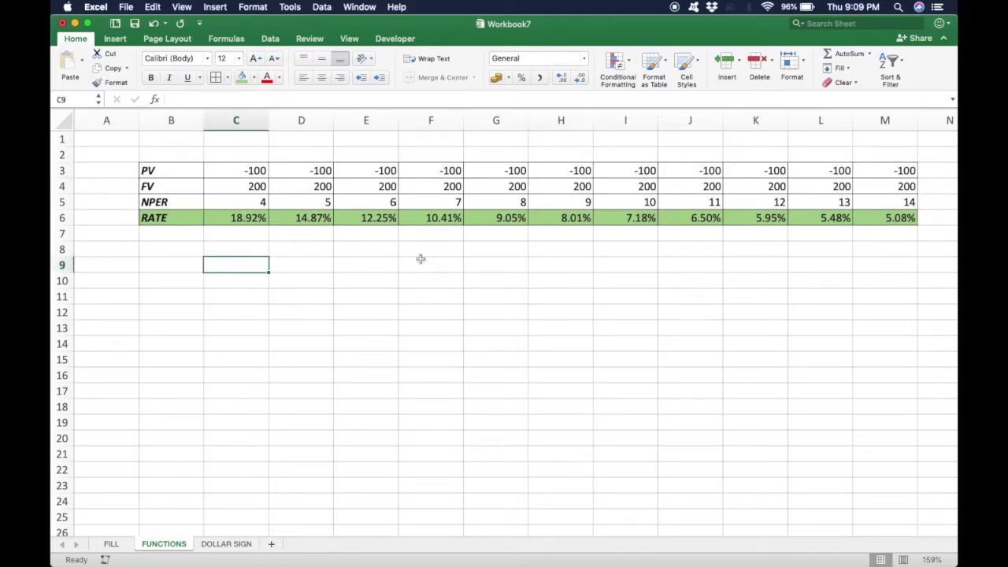
- Turn off gridlines on the FUNCTIONS sheet so only the table's borders and green RATE row show
{"action": "left_click", "coordinate": [349, 39]}
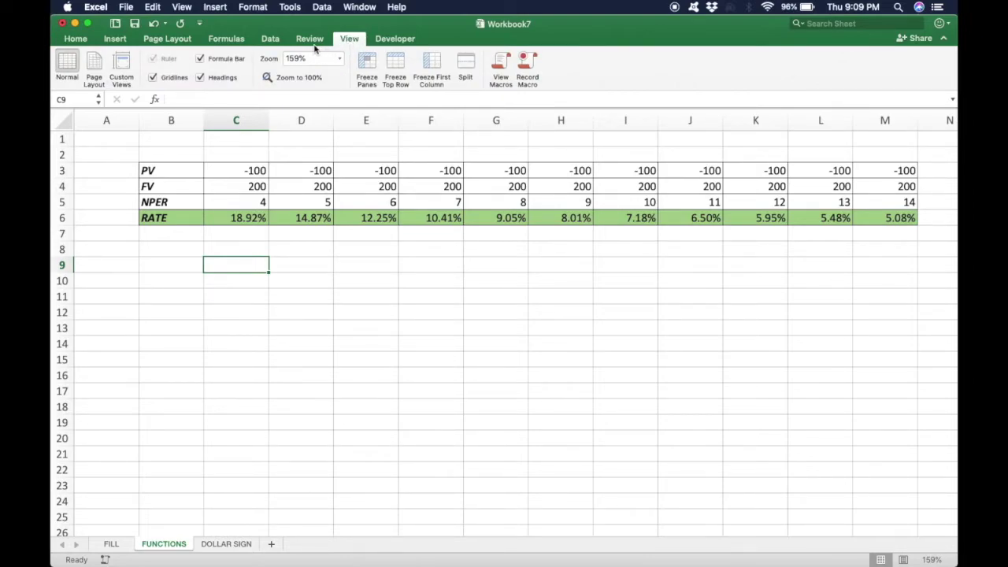
{"action": "left_click", "coordinate": [153, 77]}
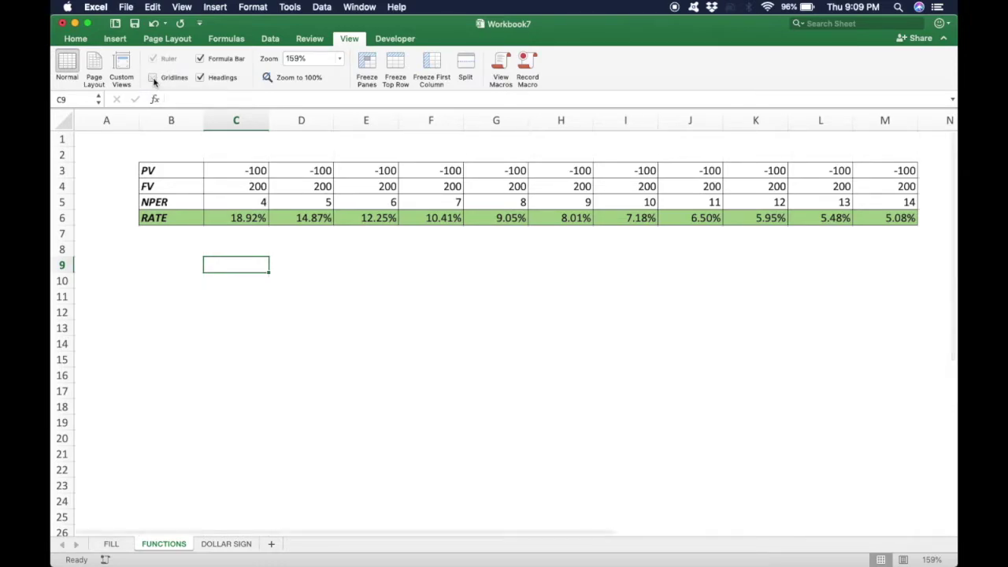
{"action": "left_click", "coordinate": [159, 238]}
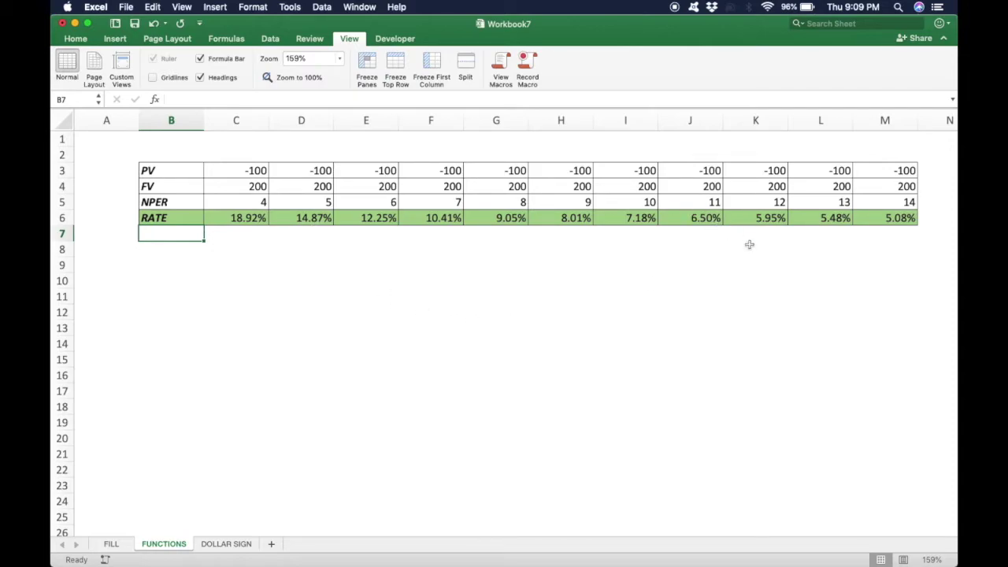
{"action": "left_click", "coordinate": [252, 266]}
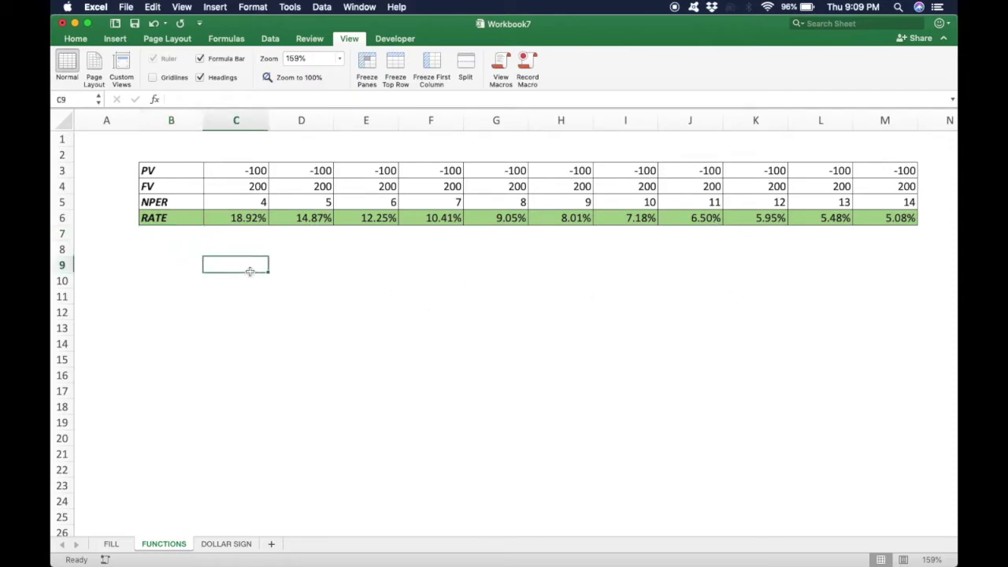
{"action": "left_click", "coordinate": [137, 248]}
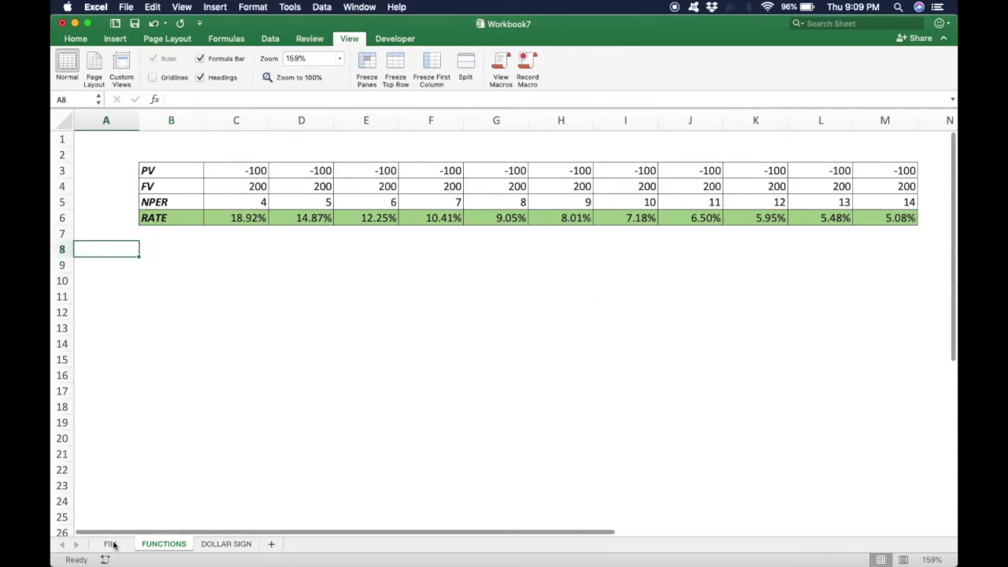
{"action": "left_click", "coordinate": [111, 544]}
- Select the DATE/DAY/TOPIC table A2:C10 with Shift+arrow keys
{"action": "left_click", "coordinate": [113, 158]}
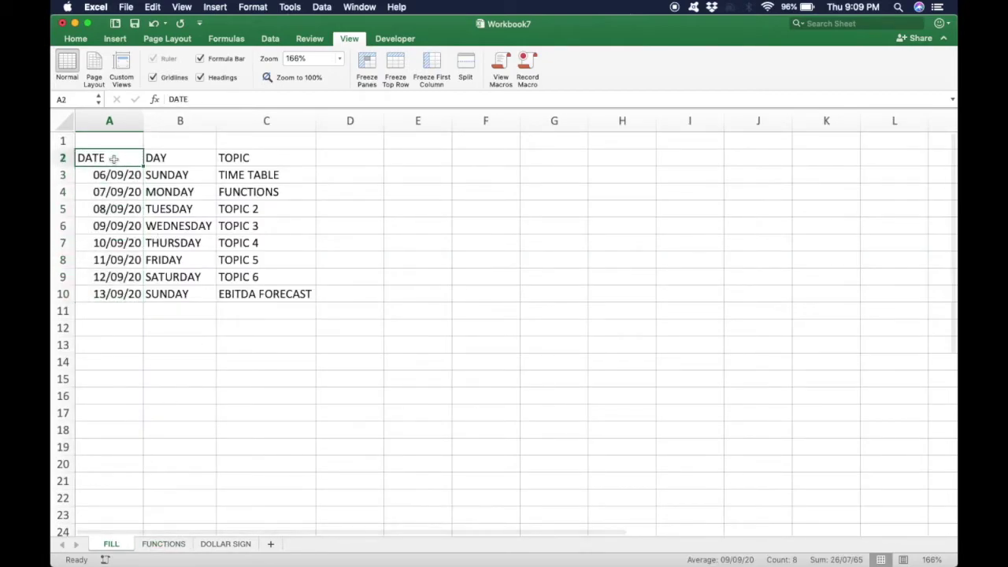
{"action": "key", "text": "shift+Right"}
{"action": "key", "text": "shift+Right"}
{"action": "key", "text": "shift+Down"}
{"action": "key", "text": "shift+Down"}
{"action": "key", "text": "shift+Down"}
{"action": "key", "text": "shift+Down"}
{"action": "key", "text": "shift+Down"}
{"action": "key", "text": "shift+Down"}
{"action": "key", "text": "shift+Down"}
{"action": "key", "text": "shift+Down"}
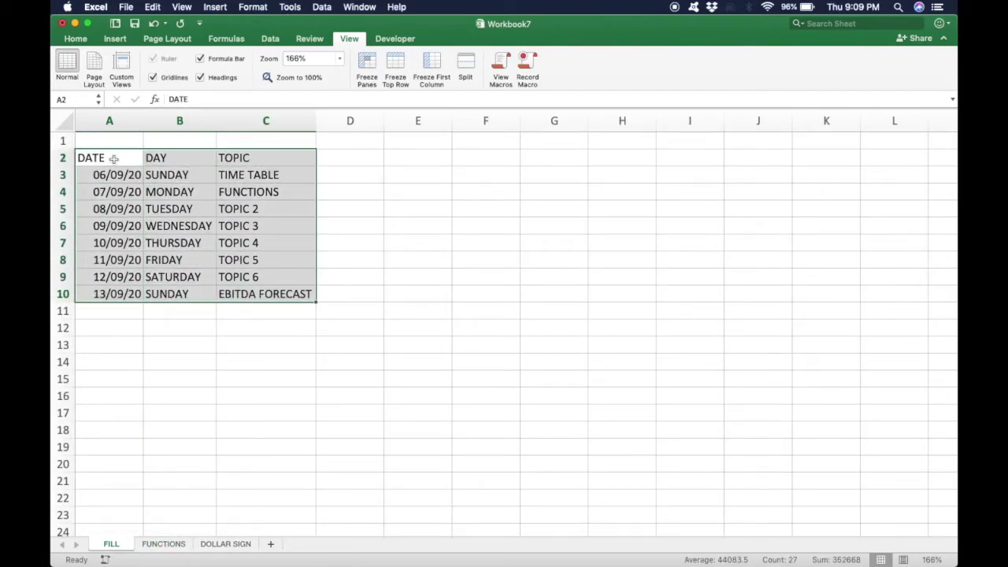
{"action": "left_click", "coordinate": [113, 158]}
{"action": "key", "text": "shift+Right"}
{"action": "key", "text": "shift+Right"}
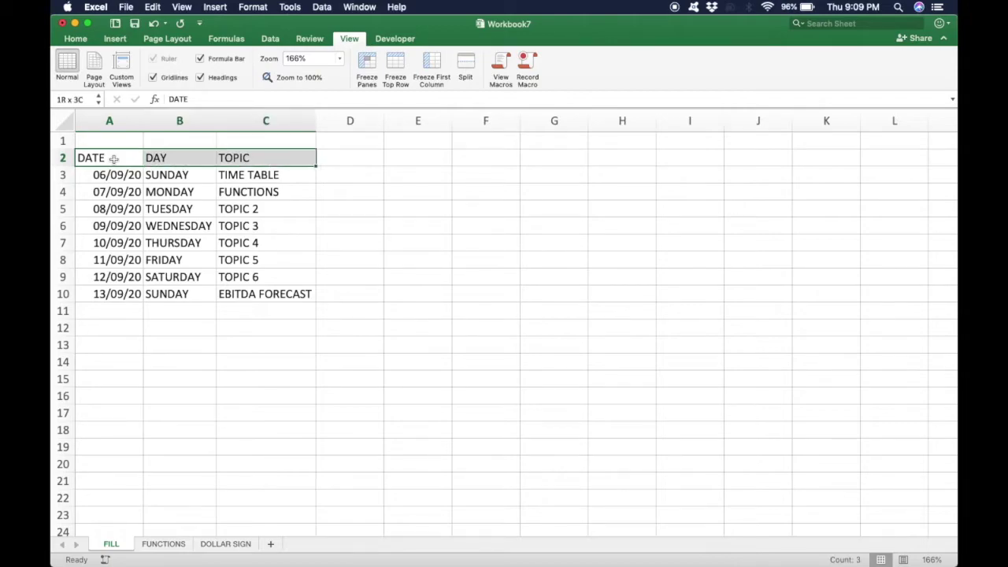
{"action": "key", "text": "shift+Down"}
{"action": "key", "text": "shift+Down"}
{"action": "key", "text": "shift+Down"}
{"action": "key", "text": "shift+Down"}
{"action": "key", "text": "shift+Down"}
{"action": "key", "text": "shift+Down"}
{"action": "key", "text": "shift+Down"}
{"action": "key", "text": "shift+Down"}
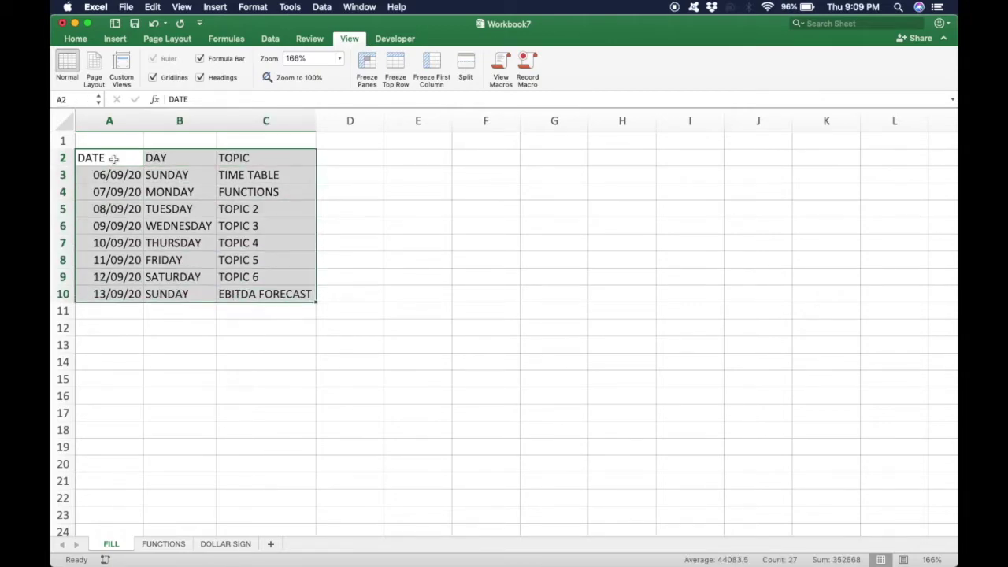
{"action": "key", "text": "Right"}
{"action": "key", "text": "Right"}
{"action": "key", "text": "Right"}
{"action": "key", "text": "Right"}
- Reselect the table A2:C10 using Ctrl+Shift+arrow jumps from the DATE heading
{"action": "key", "text": "Left"}
{"action": "key", "text": "Left"}
{"action": "key", "text": "Left"}
{"action": "key", "text": "Left"}
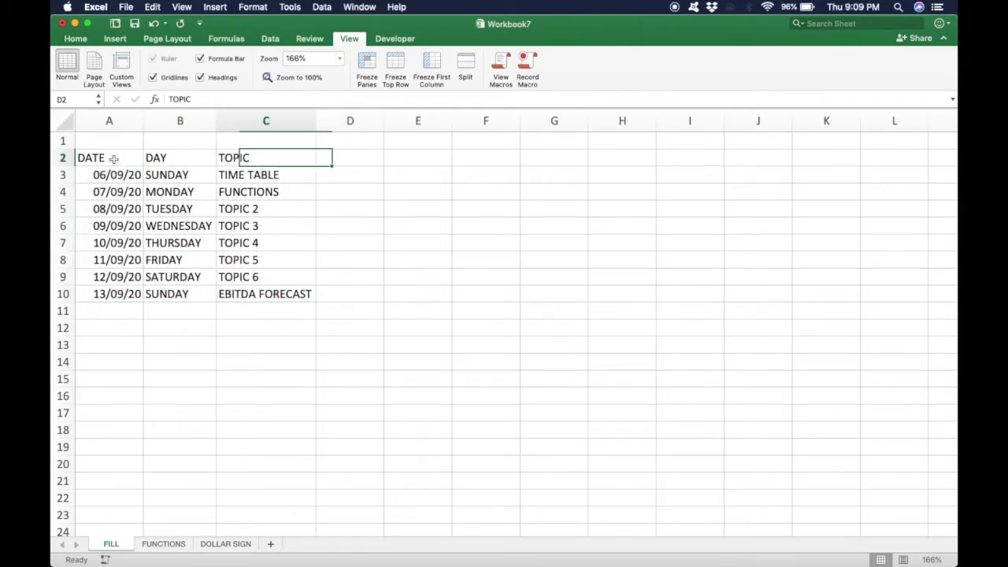
{"action": "key", "text": "ctrl+shift+Right"}
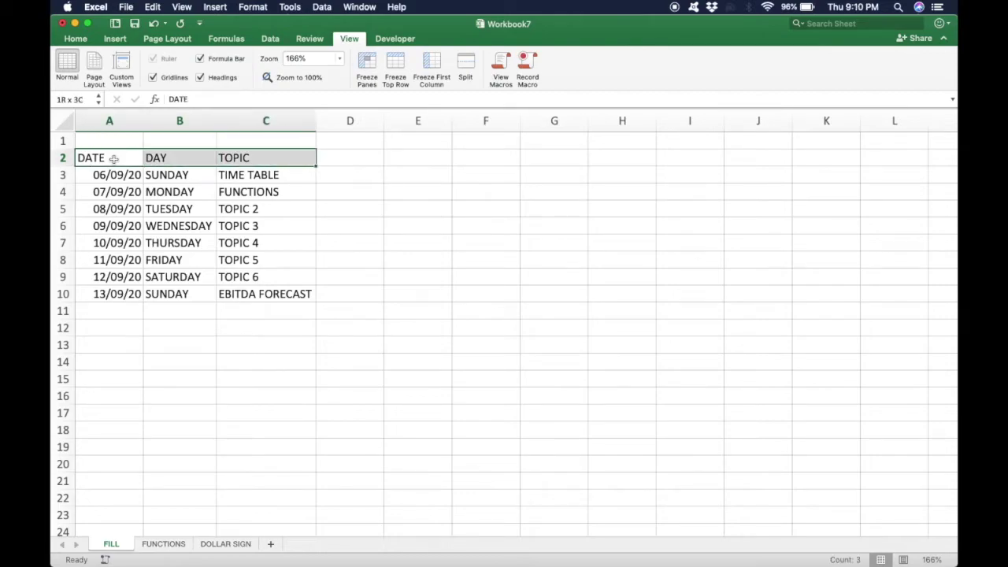
{"action": "key", "text": "ctrl+shift+Down"}
{"action": "left_click", "coordinate": [113, 159]}
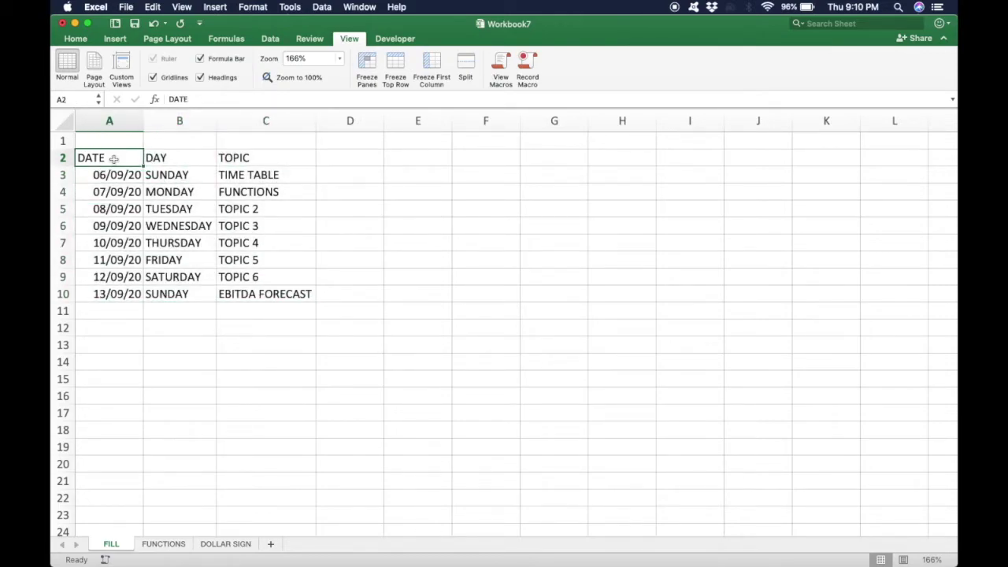
{"action": "key", "text": "ctrl+shift+Right"}
{"action": "key", "text": "ctrl+shift+Down"}
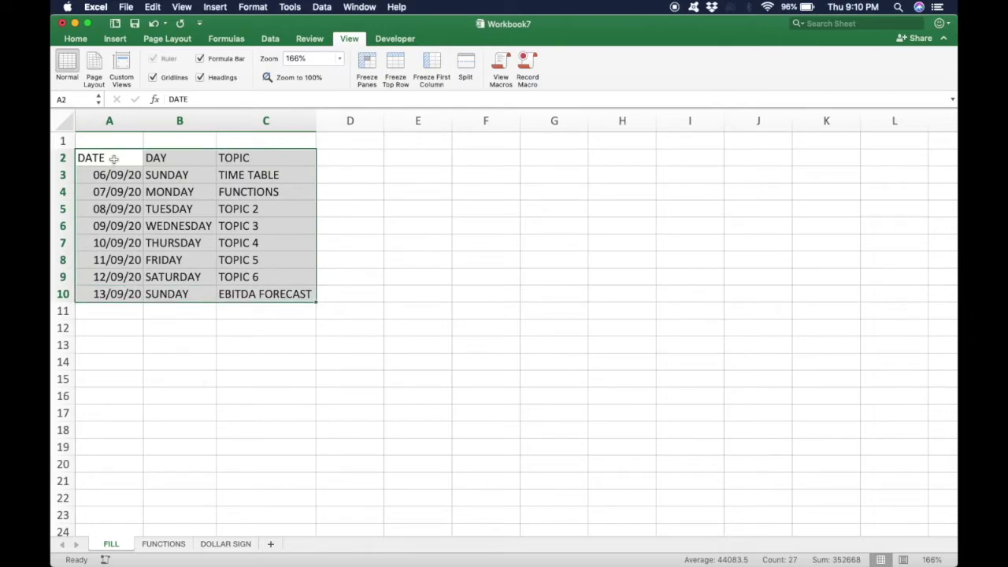
- Select the dates A3:A10, then the DAY and TOPIC entries down to row 10
{"action": "key", "text": "Down"}
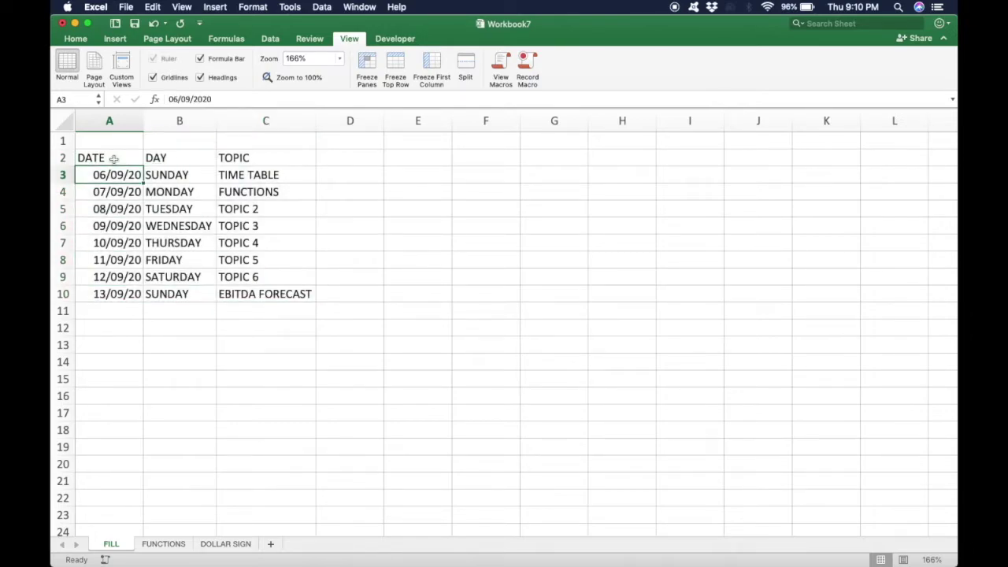
{"action": "key", "text": "ctrl+shift+Down"}
{"action": "key", "text": "Right"}
{"action": "key", "text": "ctrl+shift+Right"}
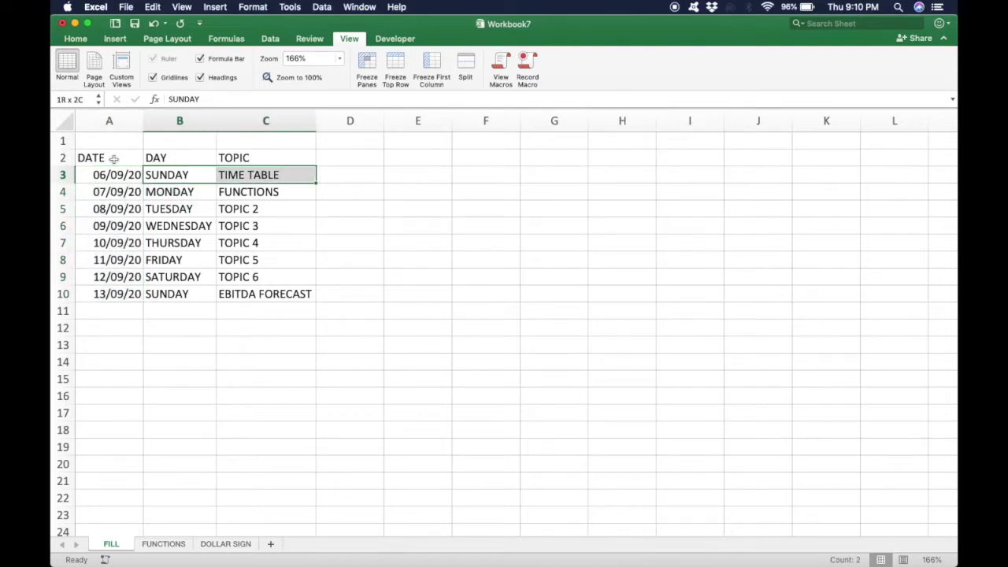
{"action": "key", "text": "ctrl+shift+Down"}
{"action": "key", "text": "Up"}
{"action": "key", "text": "Left"}
{"action": "key", "text": "ctrl+shift+Right"}
{"action": "key", "text": "ctrl+shift+Left"}
- Select the dates A3:A10 and open Format Cells with Cmd+1
{"action": "key", "text": "Down"}
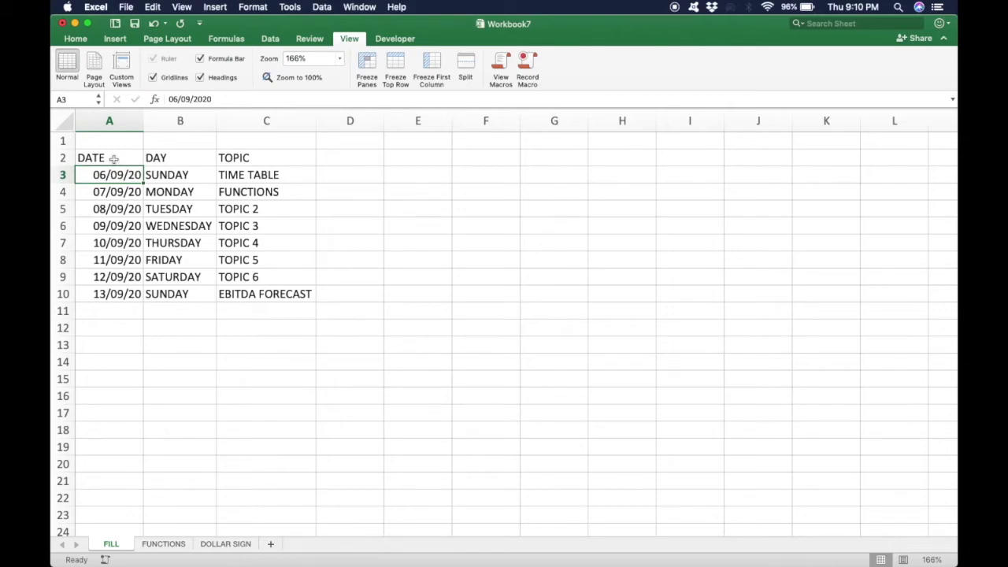
{"action": "key", "text": "ctrl+shift+Down"}
{"action": "key", "text": "ctrl+shift+Up"}
{"action": "key", "text": "ctrl+shift+Down"}
{"action": "key", "text": "super+1"}
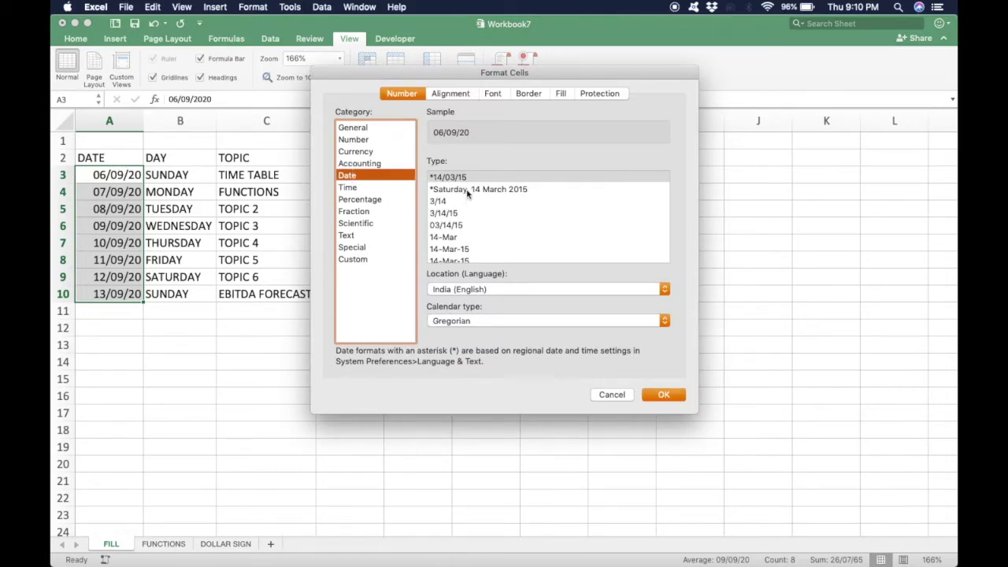
- Apply the 'March 14, 2015' date type so A3:A10 reads September 6–13, 2020
{"action": "scroll", "coordinate": [465, 227], "scroll_direction": "down", "scroll_amount": 5}
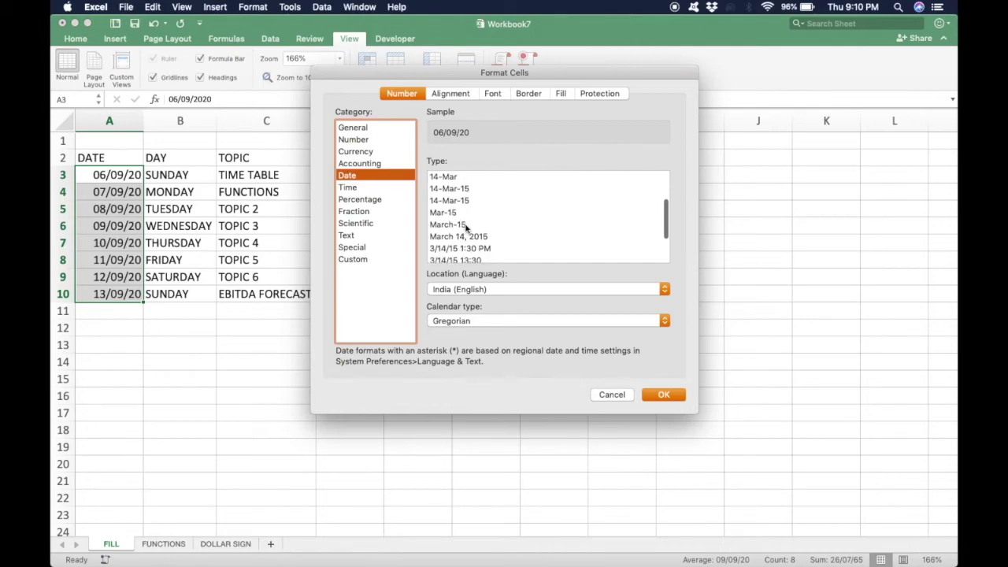
{"action": "scroll", "coordinate": [466, 227], "scroll_direction": "down", "scroll_amount": 3}
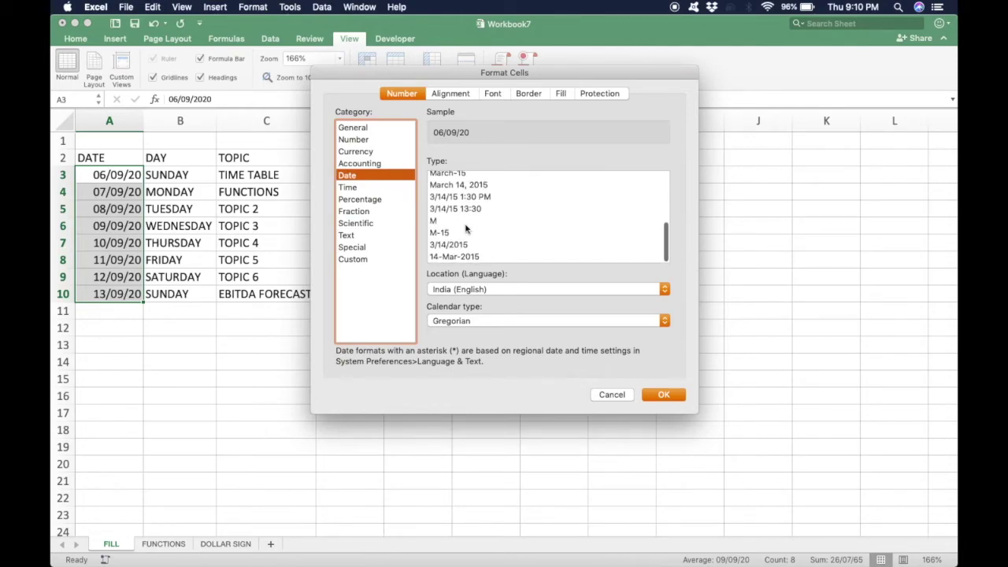
{"action": "scroll", "coordinate": [465, 227], "scroll_direction": "up", "scroll_amount": 6}
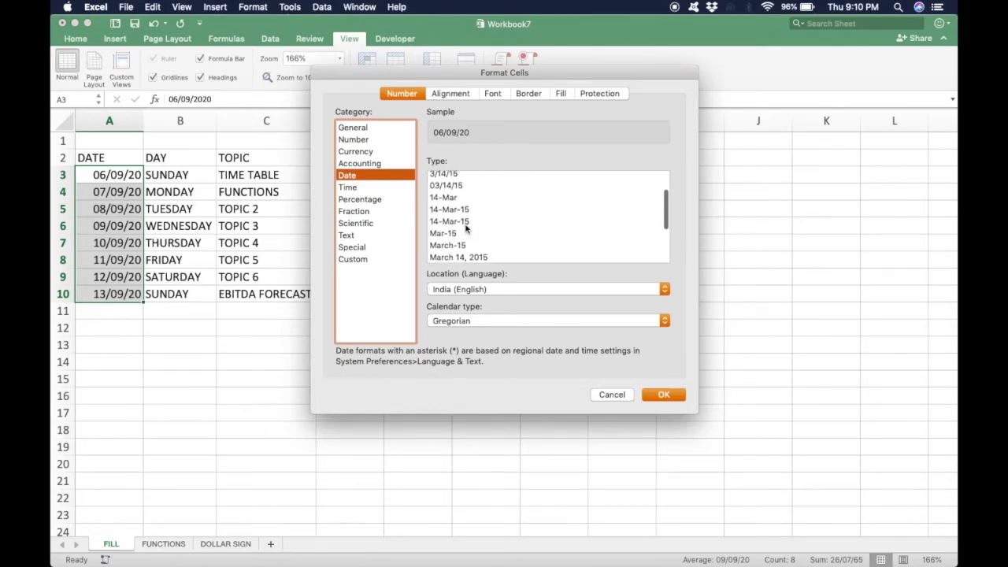
{"action": "scroll", "coordinate": [466, 228], "scroll_direction": "up", "scroll_amount": 2}
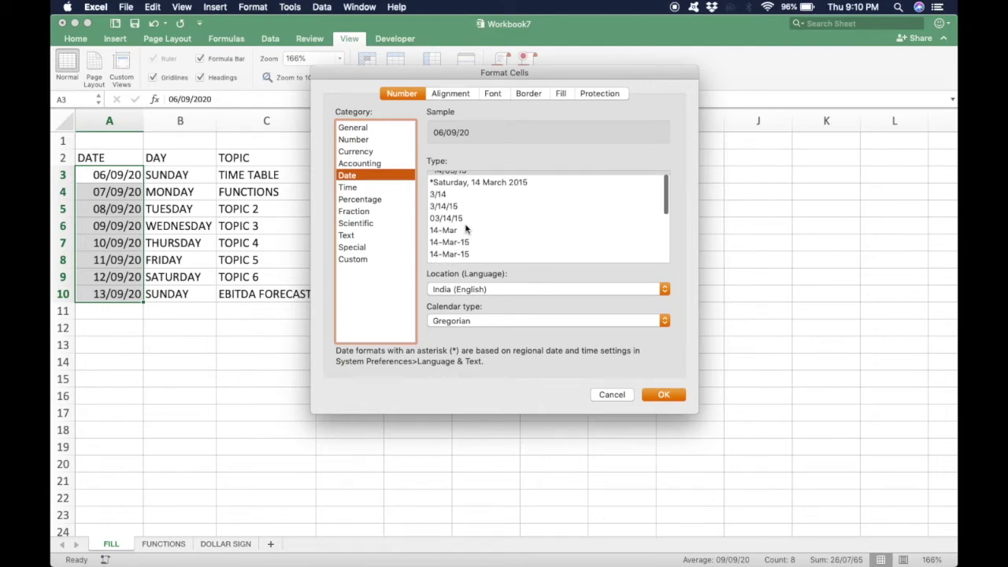
{"action": "scroll", "coordinate": [466, 227], "scroll_direction": "down", "scroll_amount": 2}
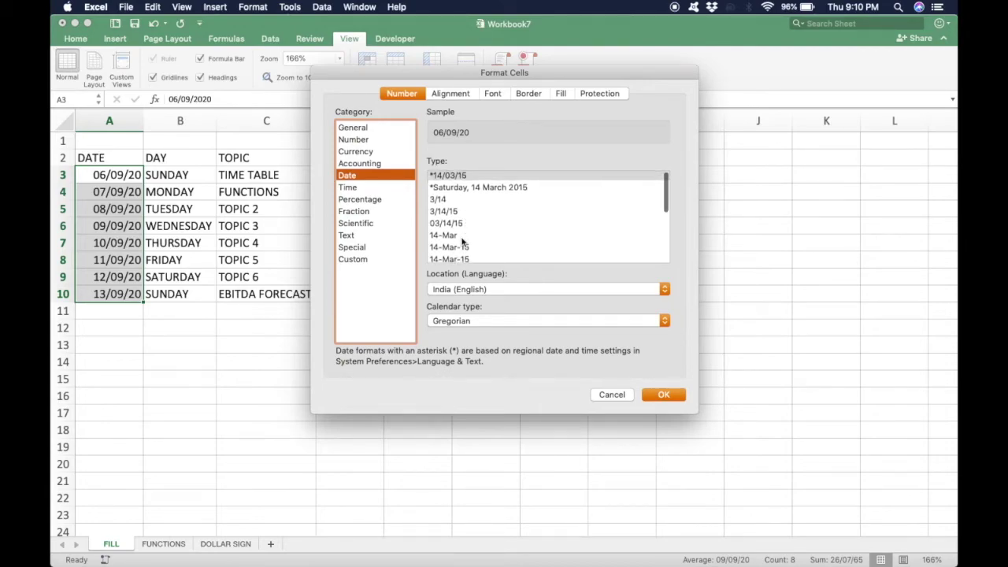
{"action": "scroll", "coordinate": [463, 243], "scroll_direction": "down", "scroll_amount": 4}
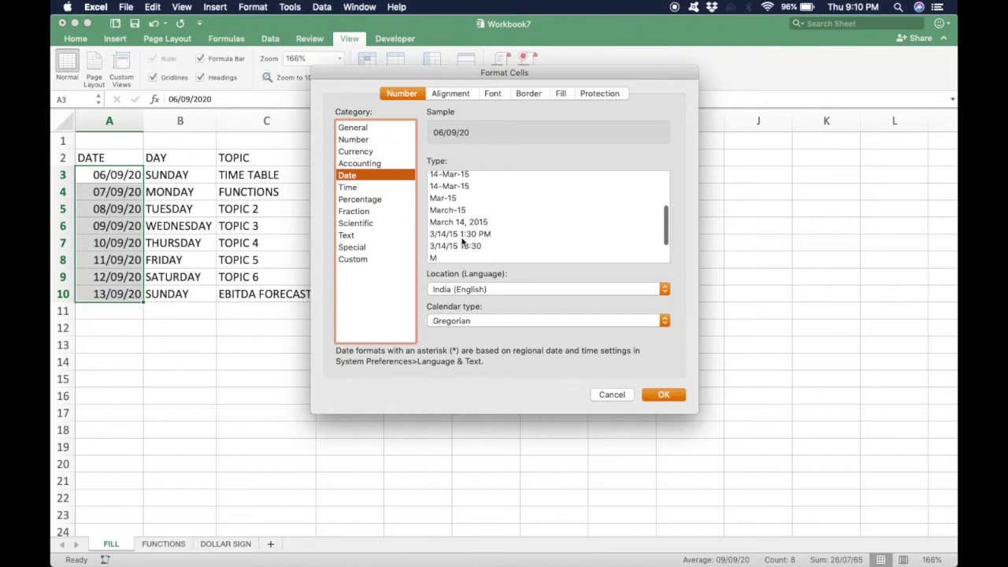
{"action": "left_click", "coordinate": [461, 224]}
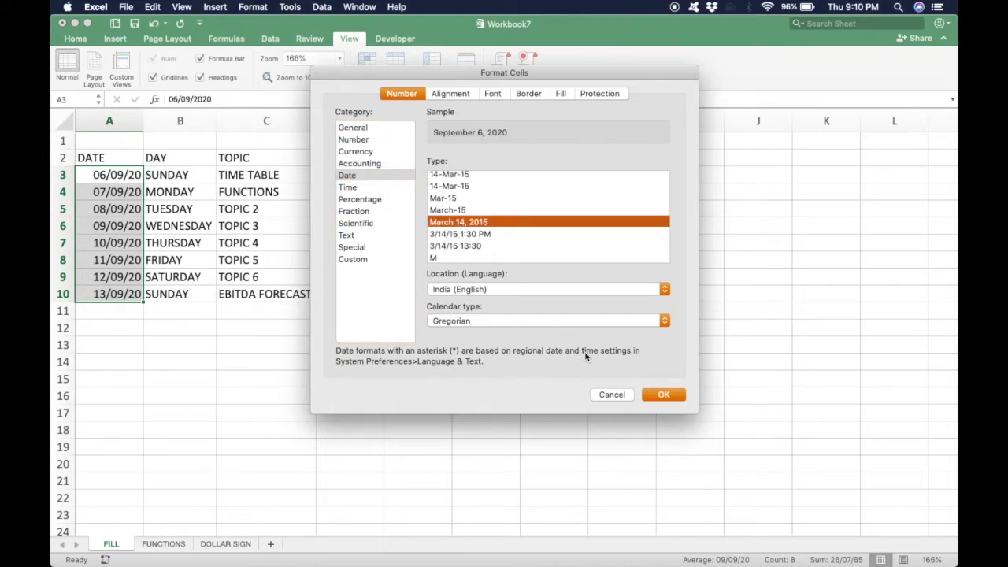
{"action": "left_click", "coordinate": [660, 394]}
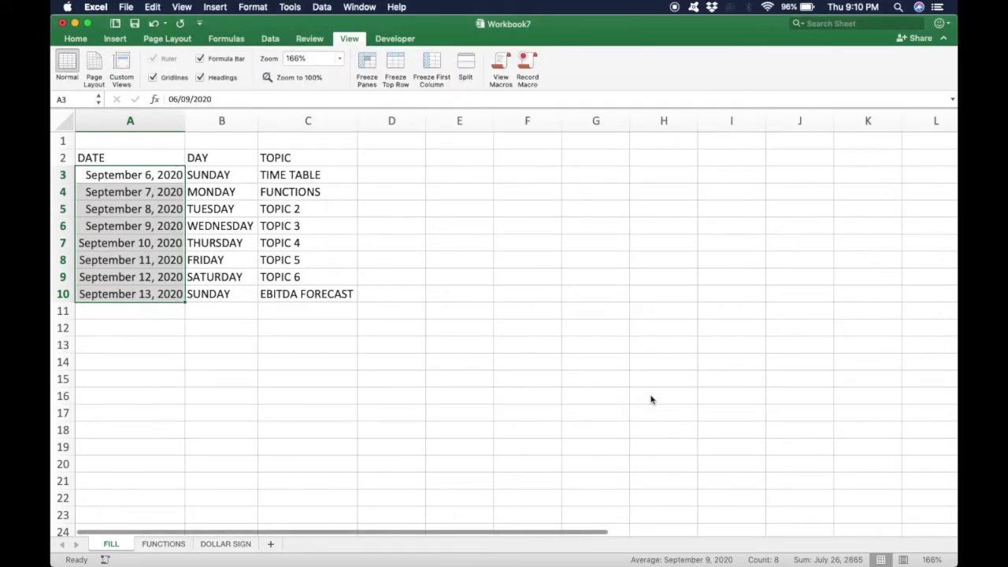
{"action": "key", "text": "super+a"}
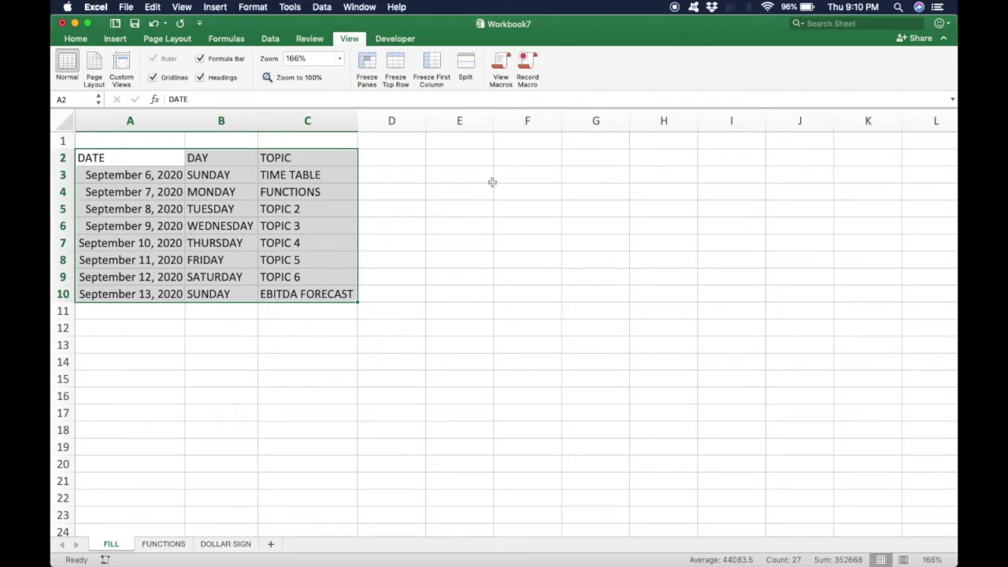
- Center-align the schedule table A2:C10 and check column A's 16.67 width
{"action": "left_click", "coordinate": [78, 39]}
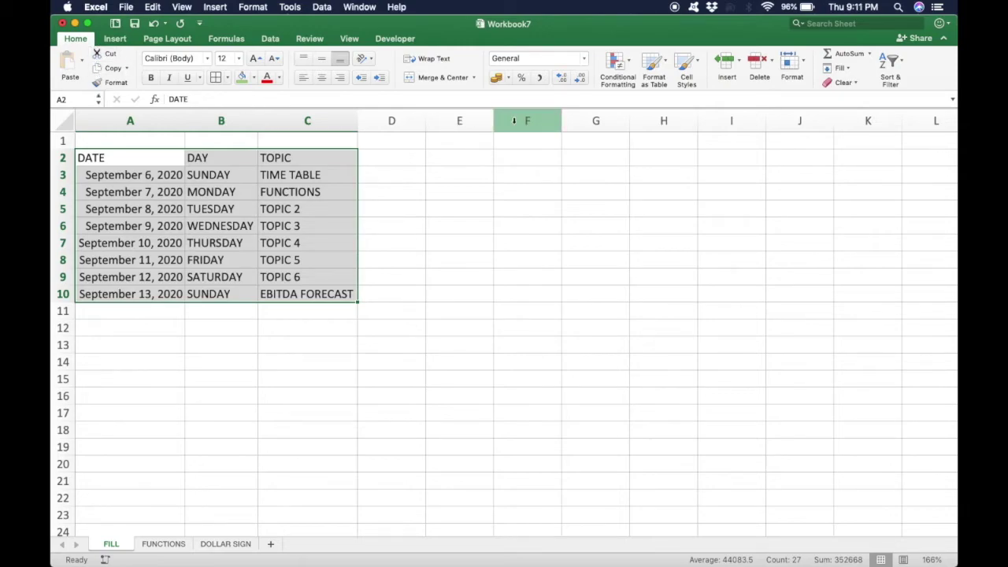
{"action": "left_click", "coordinate": [321, 78]}
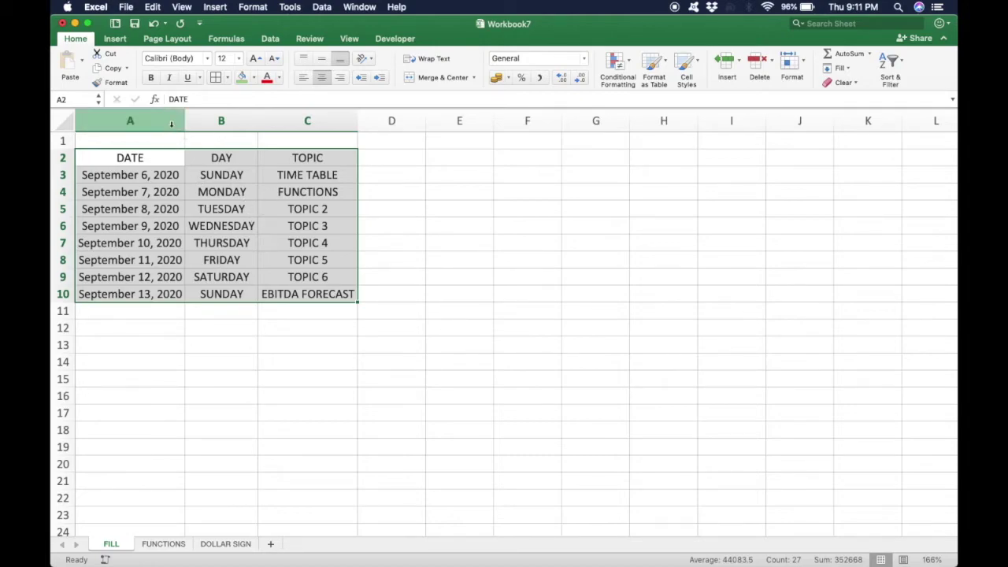
{"action": "left_click_drag", "start_coordinate": [183, 120], "coordinate": [183, 121]}
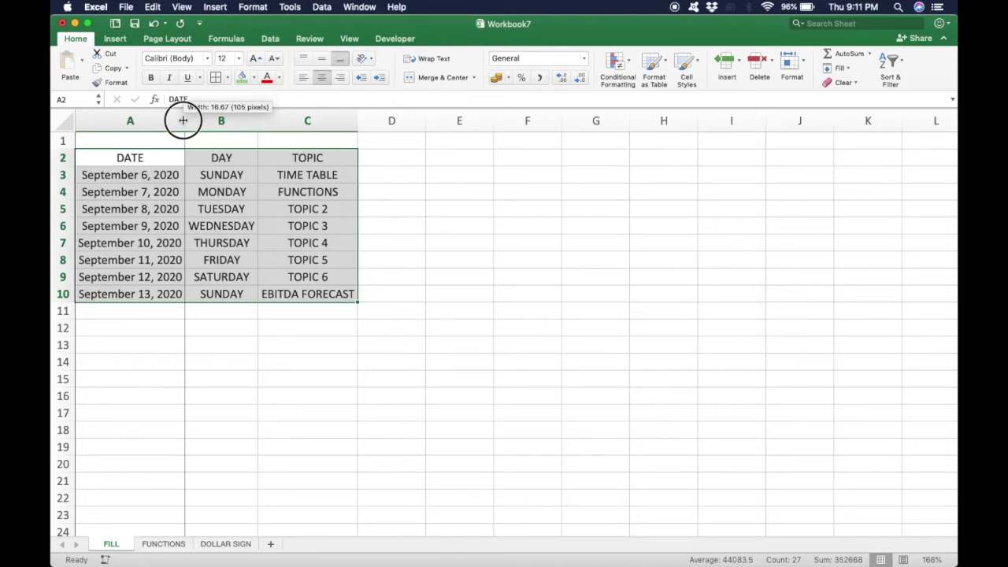
{"action": "left_click_drag", "start_coordinate": [182, 120], "coordinate": [183, 121]}
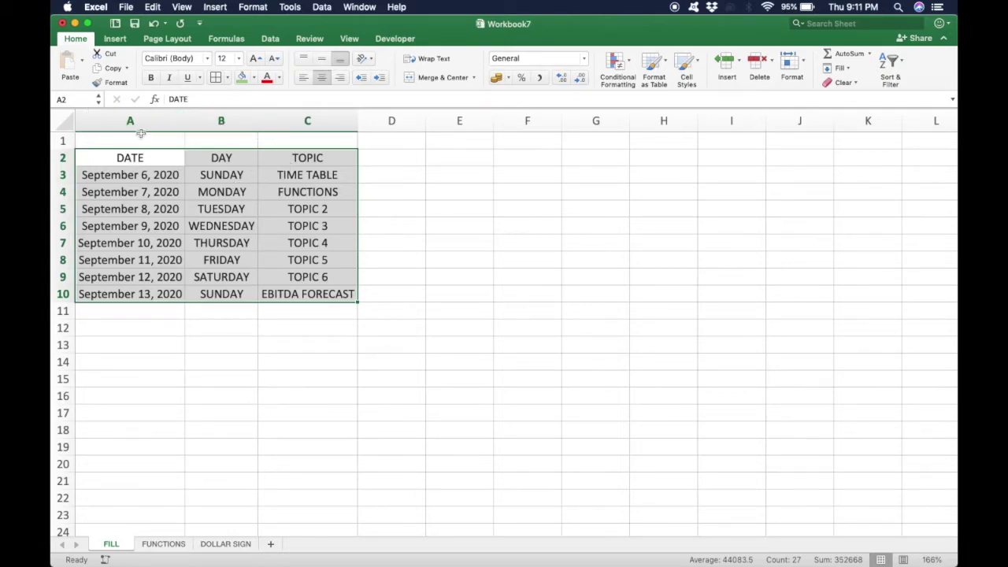
{"action": "left_click", "coordinate": [798, 66]}
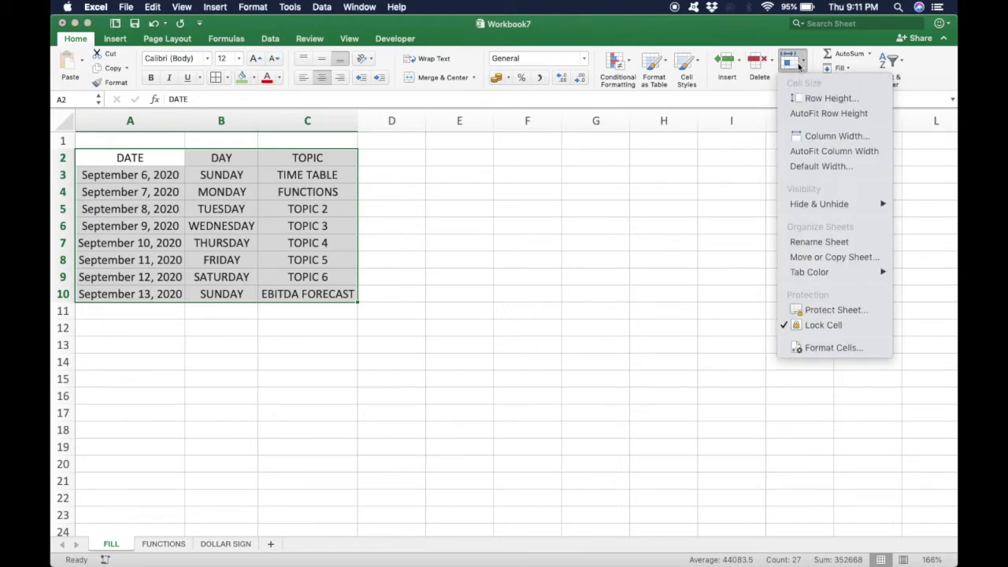
- Try a column width of 100 for A–C, then dismiss the out-of-range warning
{"action": "left_click", "coordinate": [816, 137]}
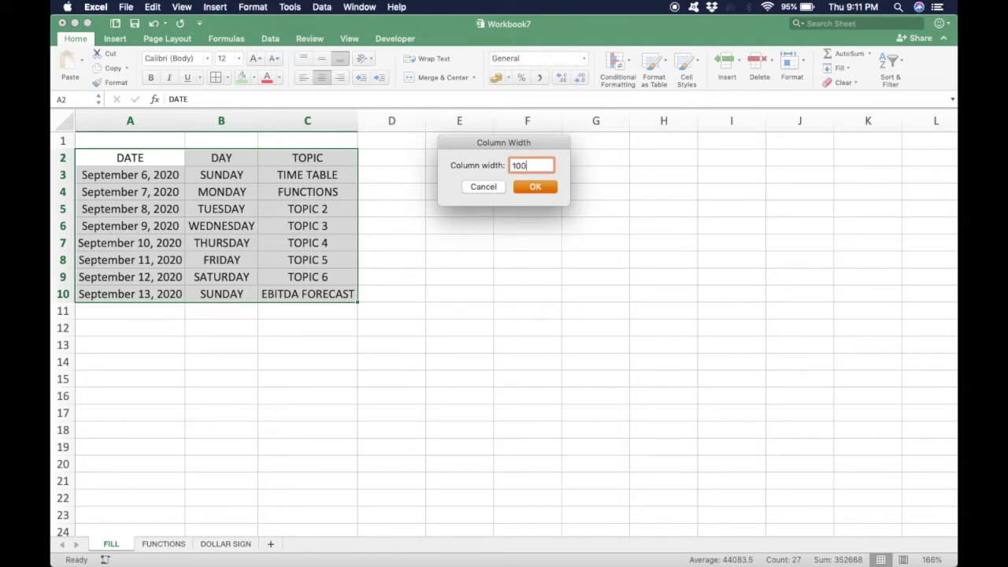
{"action": "type", "text": "100"}
{"action": "key", "text": "Return"}
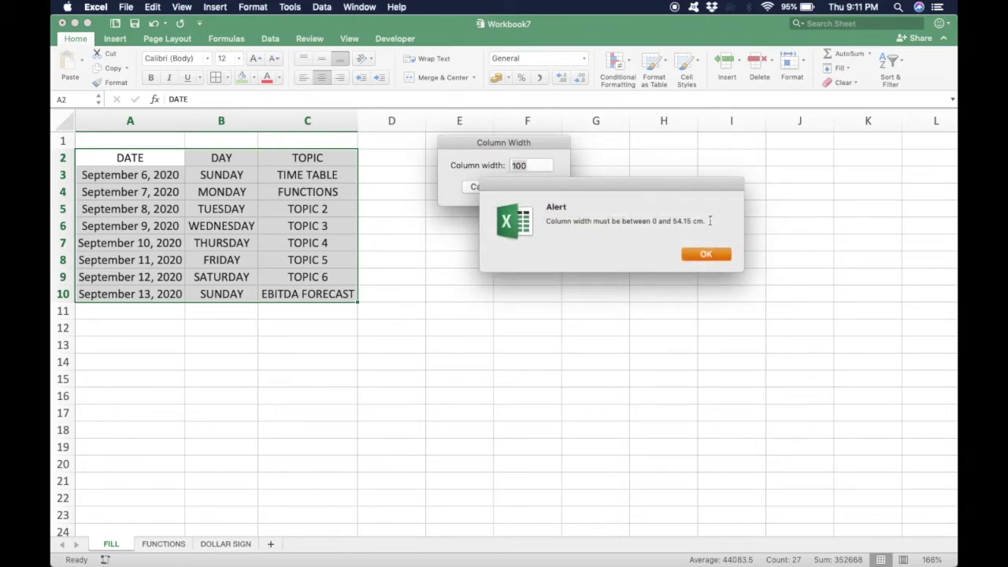
{"action": "left_click", "coordinate": [703, 252]}
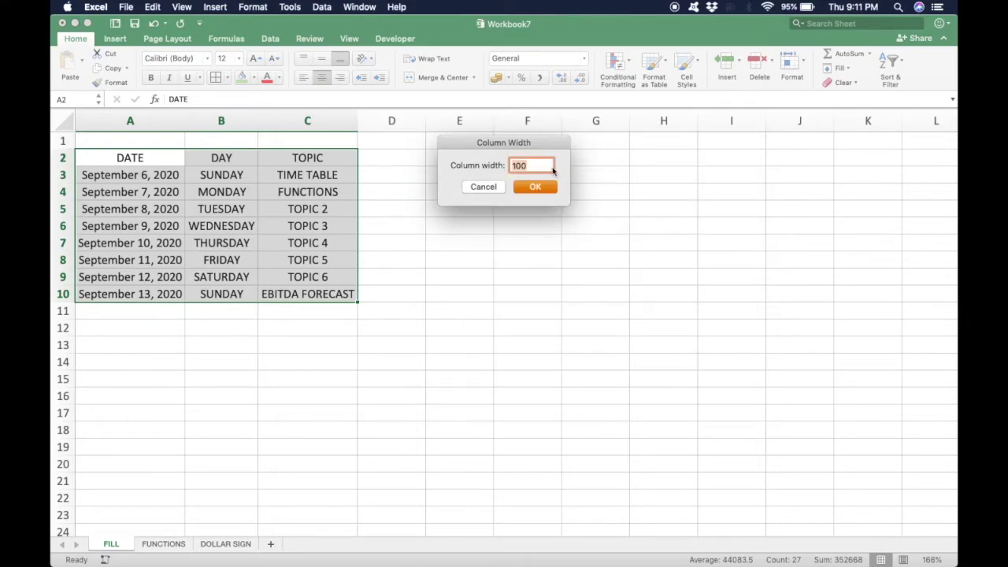
{"action": "key", "text": "BackSpace"}
{"action": "left_click", "coordinate": [525, 186]}
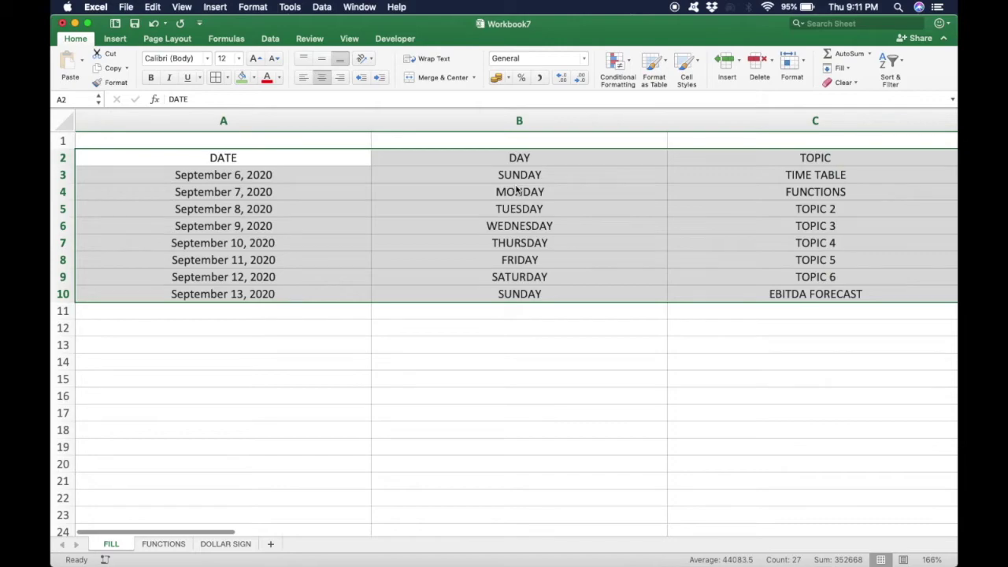
- Narrow columns A–C to width 6, then to width 3
{"action": "left_click", "coordinate": [799, 79]}
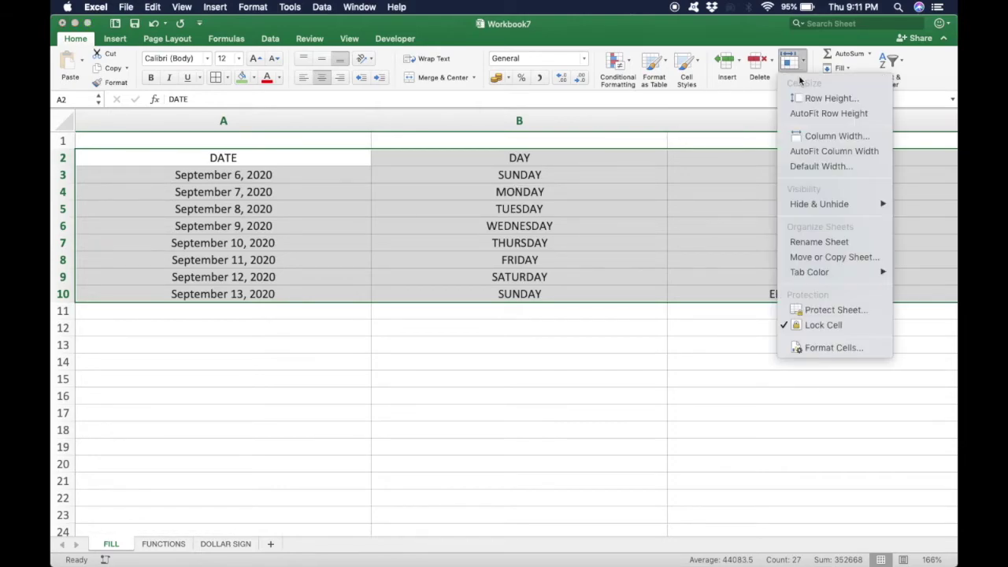
{"action": "left_click", "coordinate": [803, 136]}
{"action": "type", "text": "6"}
{"action": "key", "text": "Return"}
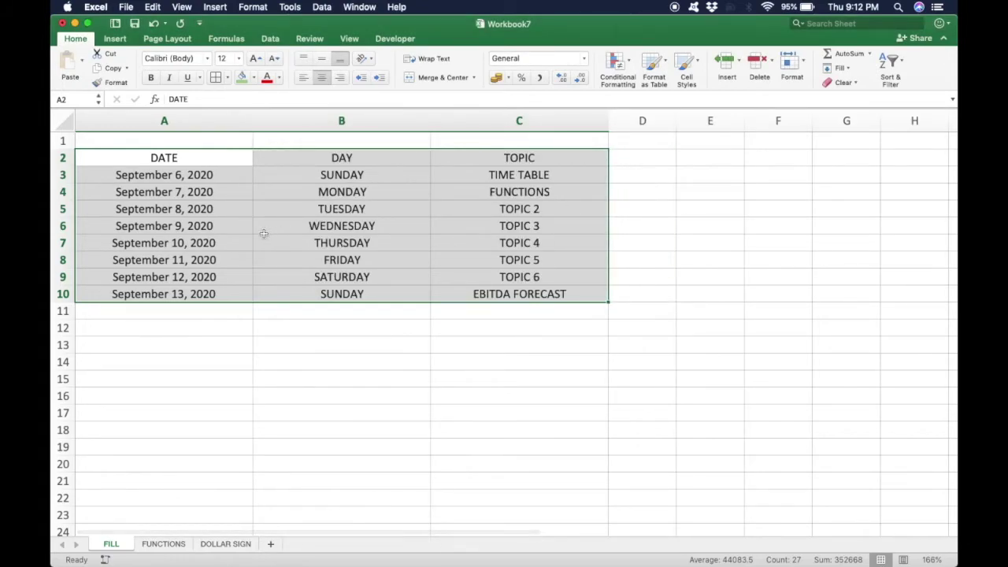
{"action": "left_click", "coordinate": [794, 63]}
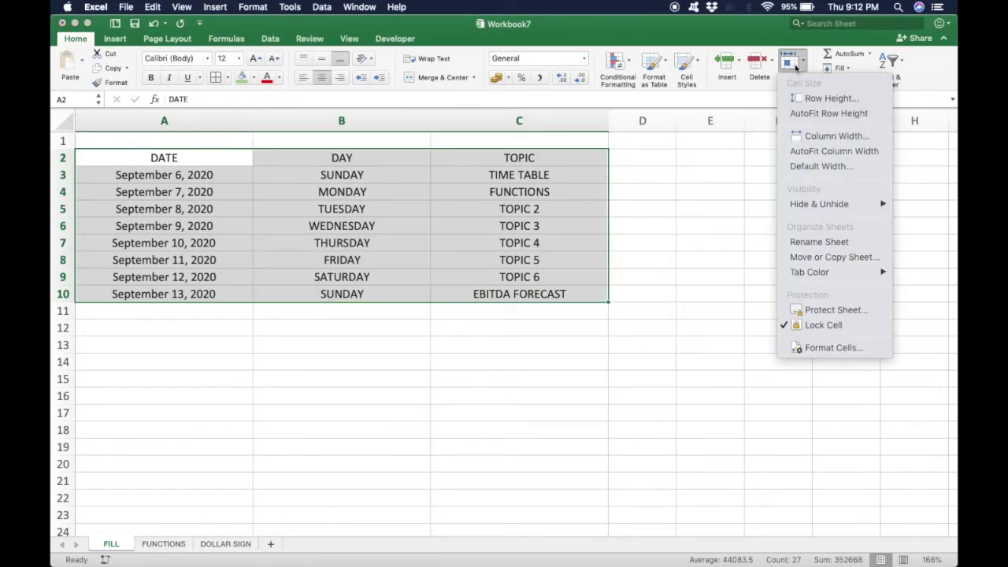
{"action": "left_click", "coordinate": [795, 140]}
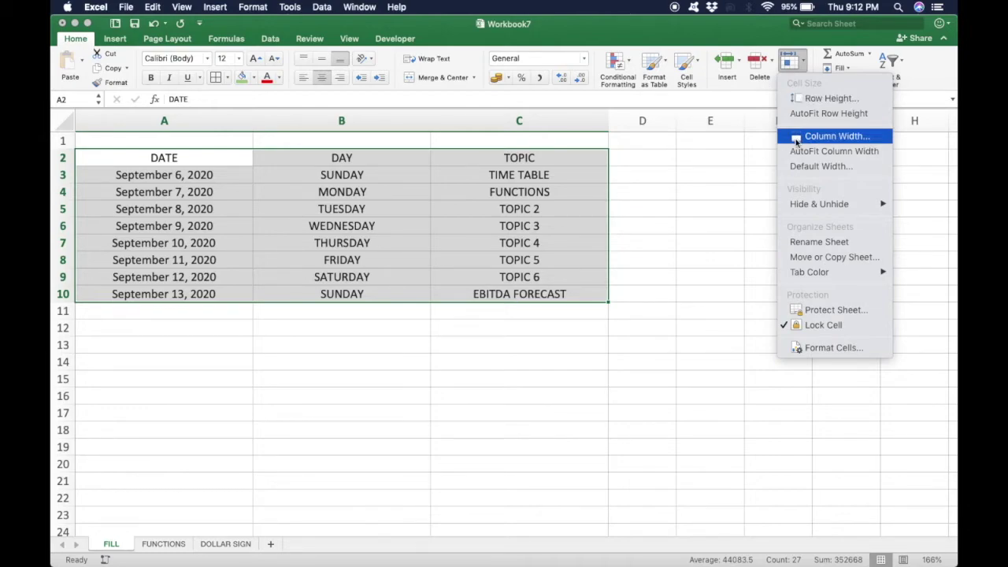
{"action": "type", "text": "3"}
{"action": "key", "text": "Return"}
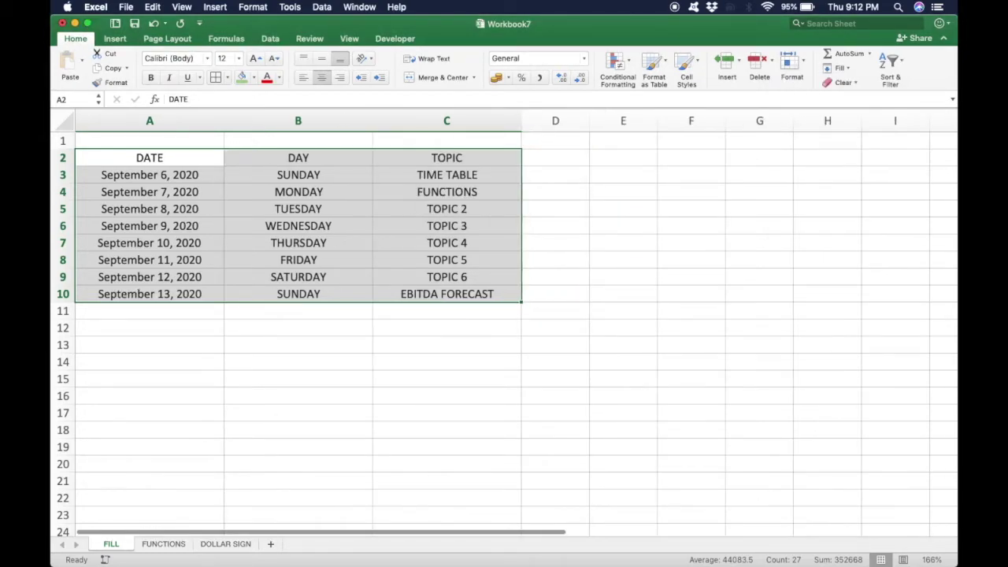
{"action": "left_click", "coordinate": [149, 160]}
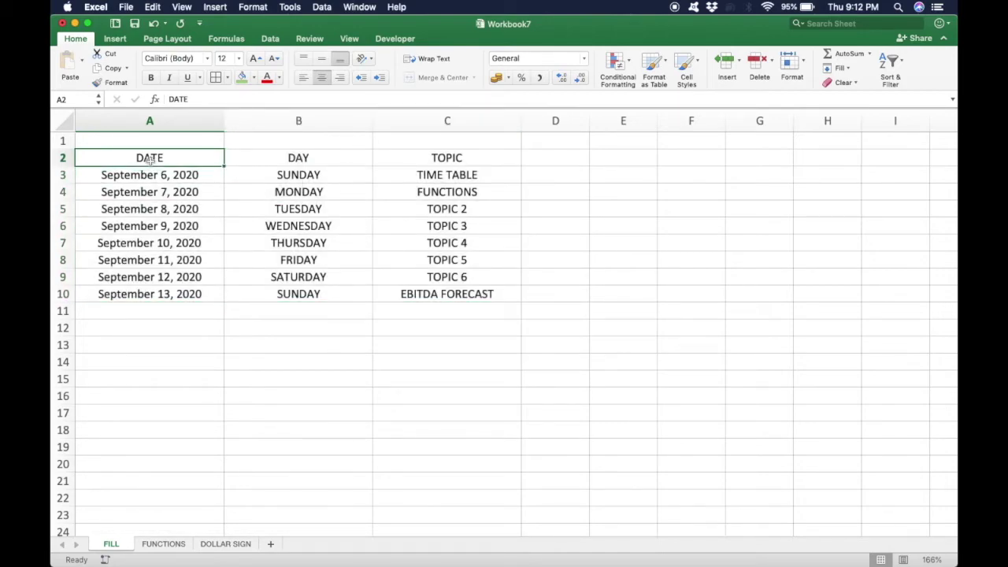
- Apply All Borders to A2:C10 and hide the FILL sheet's gridlines
{"action": "key", "text": "super+shift+Right"}
{"action": "key", "text": "super+shift+Down"}
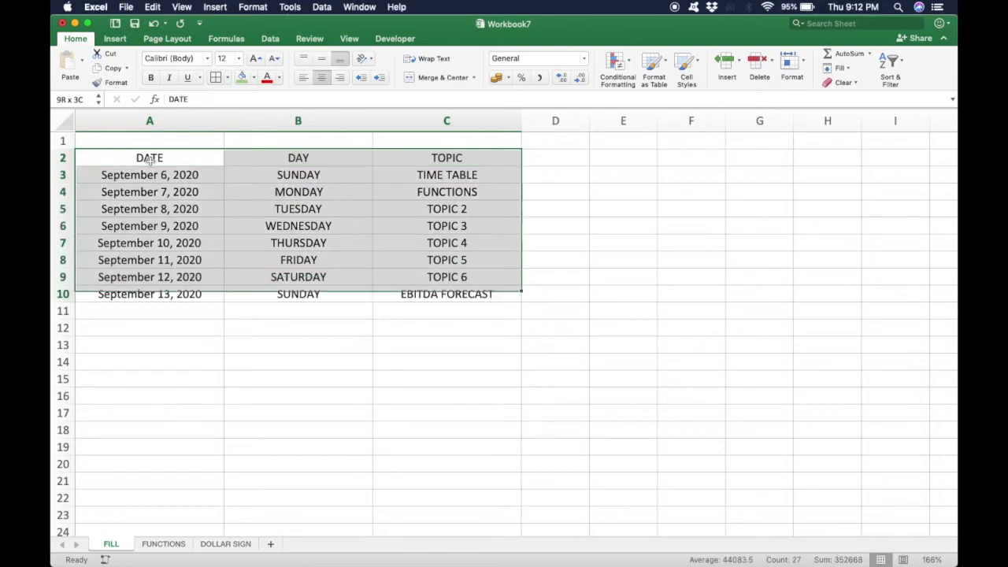
{"action": "left_click", "coordinate": [215, 78]}
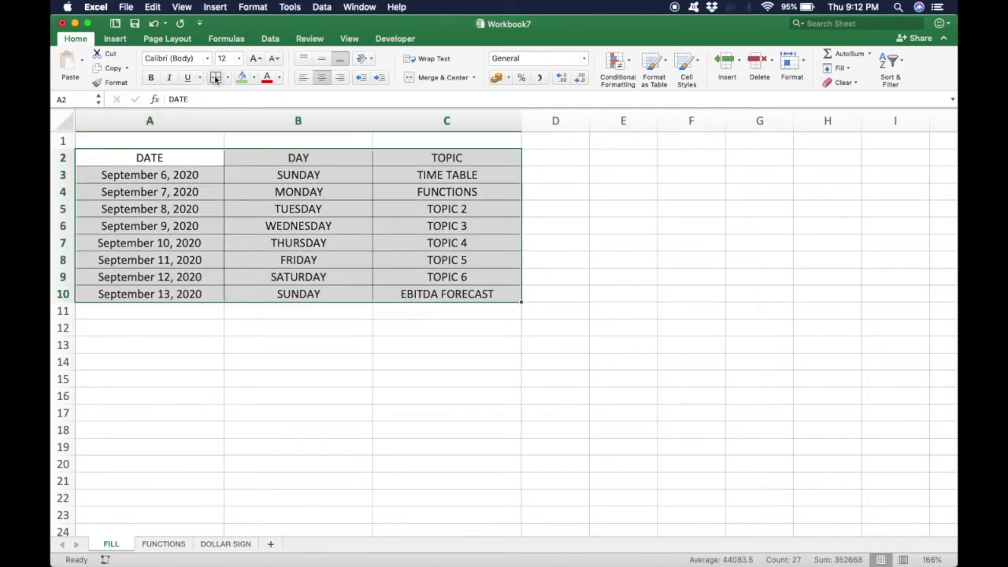
{"action": "left_click", "coordinate": [149, 226]}
{"action": "left_click", "coordinate": [349, 38]}
{"action": "left_click", "coordinate": [153, 77]}
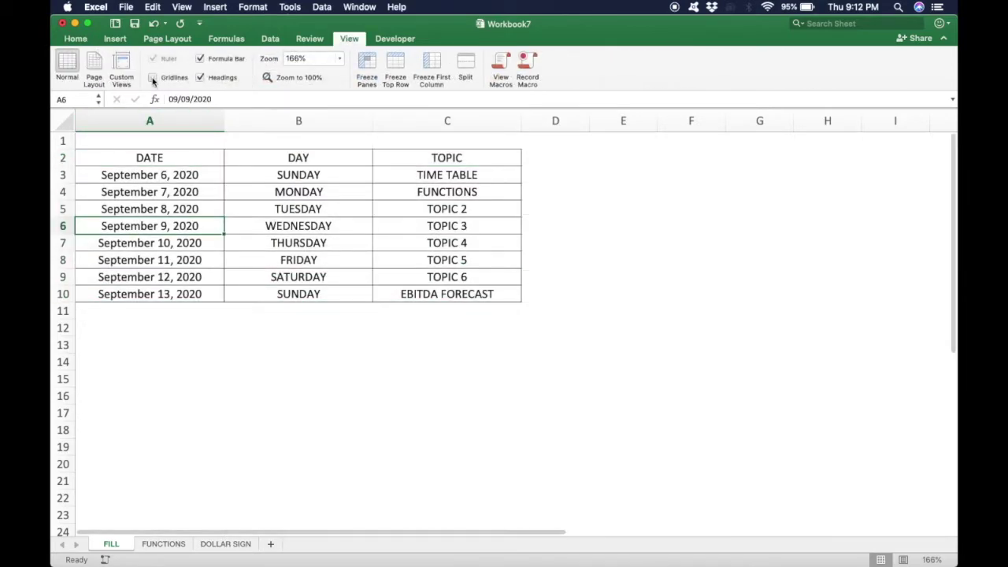
{"action": "left_click", "coordinate": [76, 39]}
- Redraw all borders of A2:C10 using a dashed line style
{"action": "key", "text": "super+Up"}
{"action": "key", "text": "super+shift+Right"}
{"action": "key", "text": "super+shift+Down"}
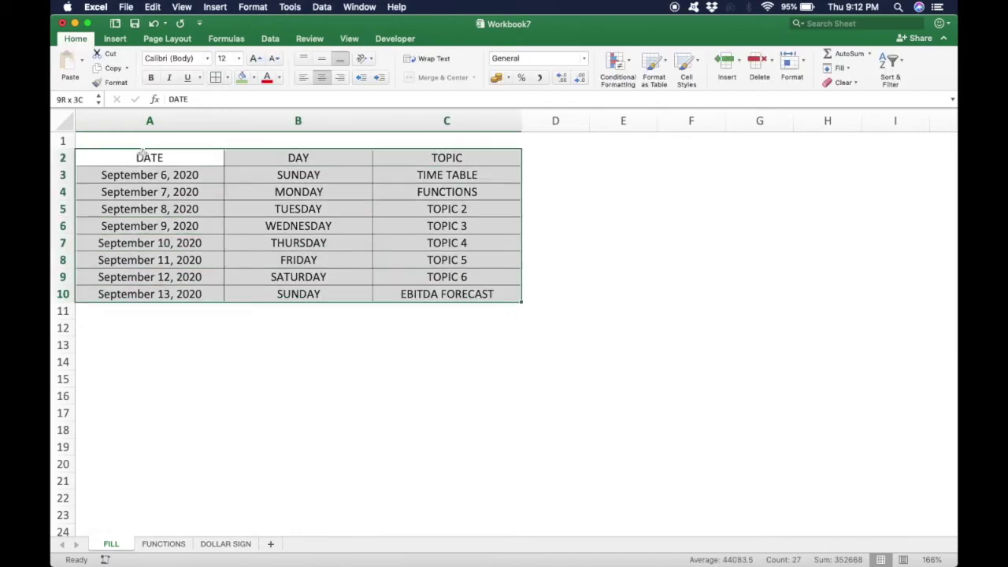
{"action": "left_click", "coordinate": [226, 77]}
{"action": "mouse_move", "coordinate": [288, 402]}
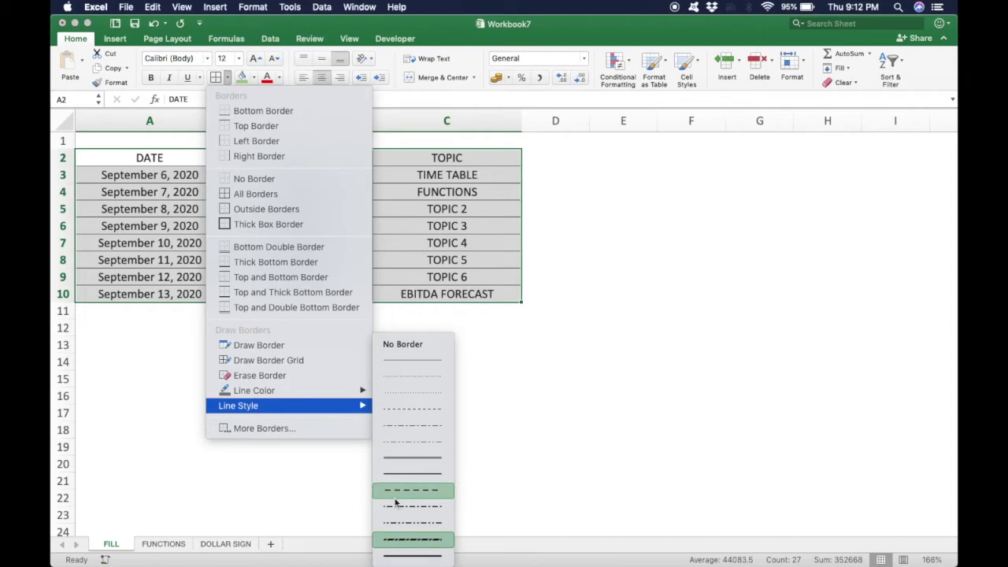
{"action": "left_click", "coordinate": [391, 540]}
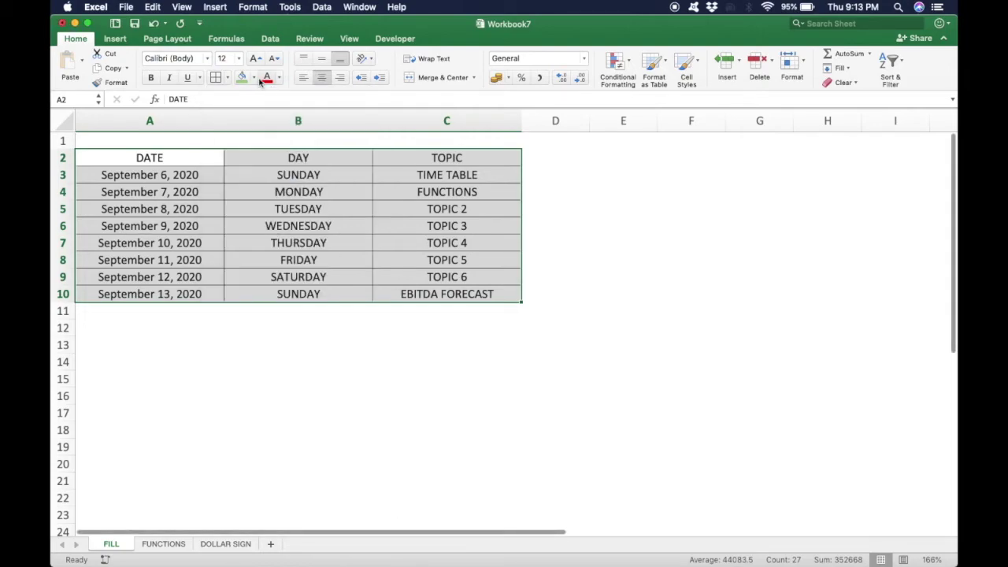
{"action": "left_click", "coordinate": [216, 76]}
{"action": "left_click", "coordinate": [307, 352]}
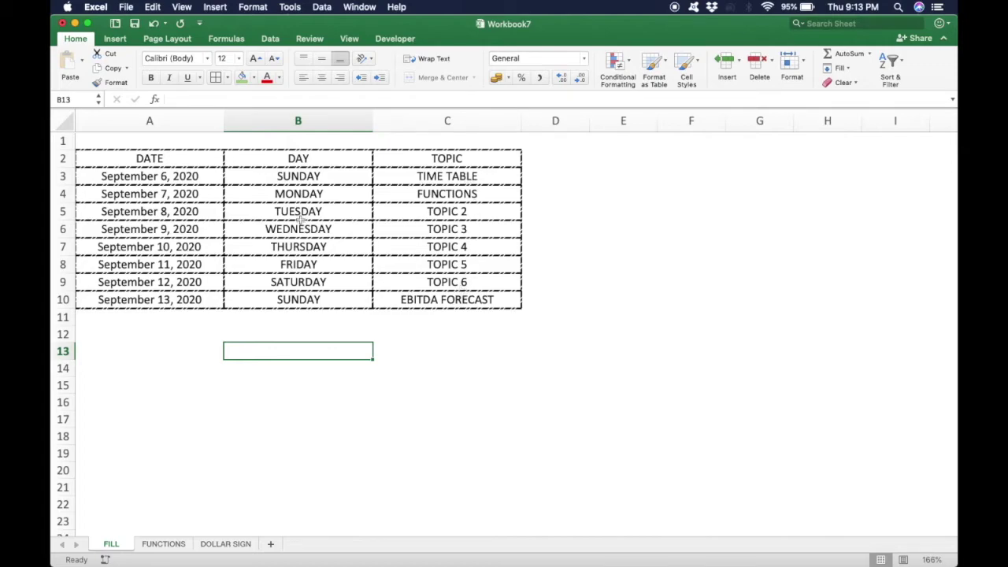
- Give header row A2:C2 a dark blue fill with white, bold, italic text
{"action": "left_click", "coordinate": [162, 152]}
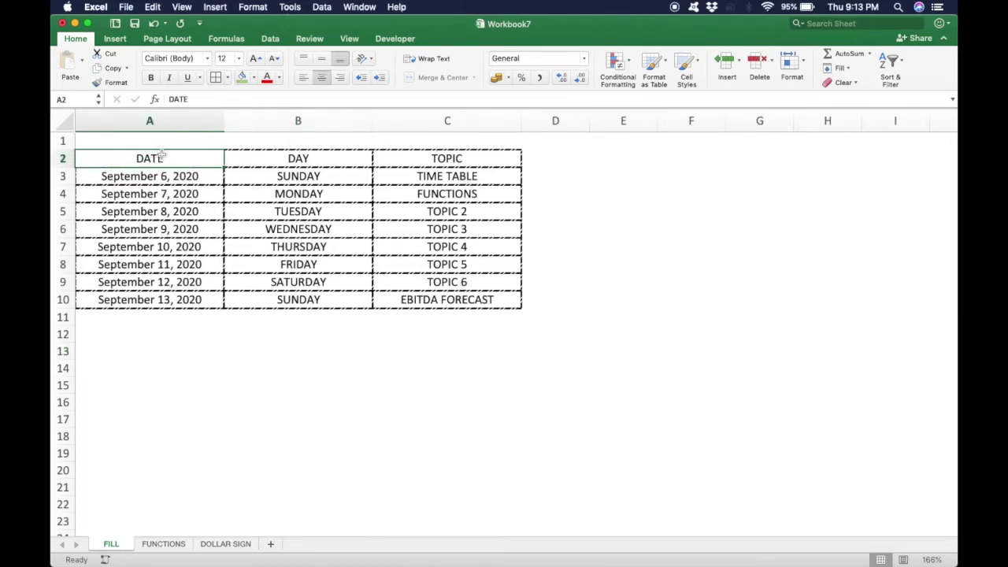
{"action": "key", "text": "shift+Right"}
{"action": "key", "text": "shift+Right"}
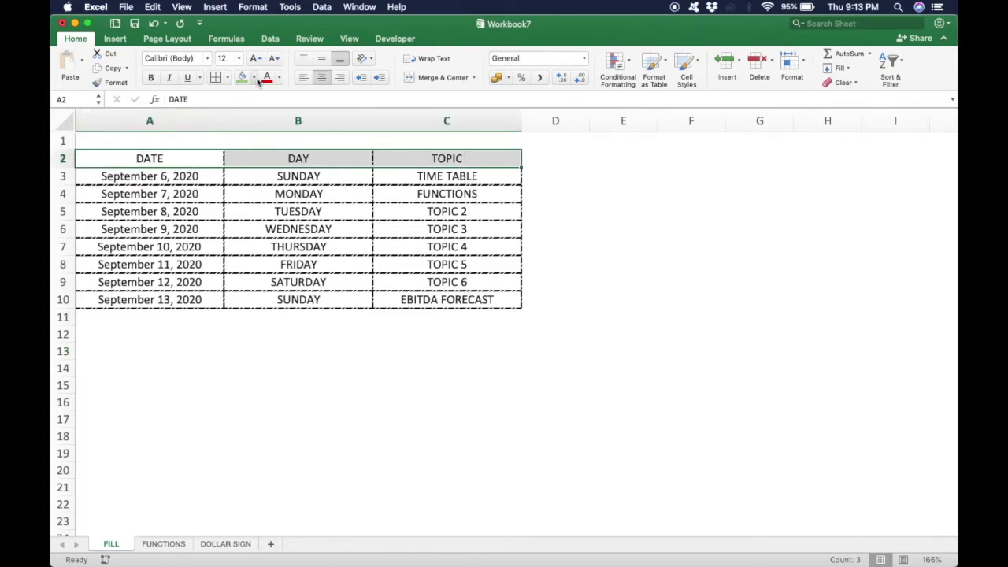
{"action": "left_click", "coordinate": [256, 78]}
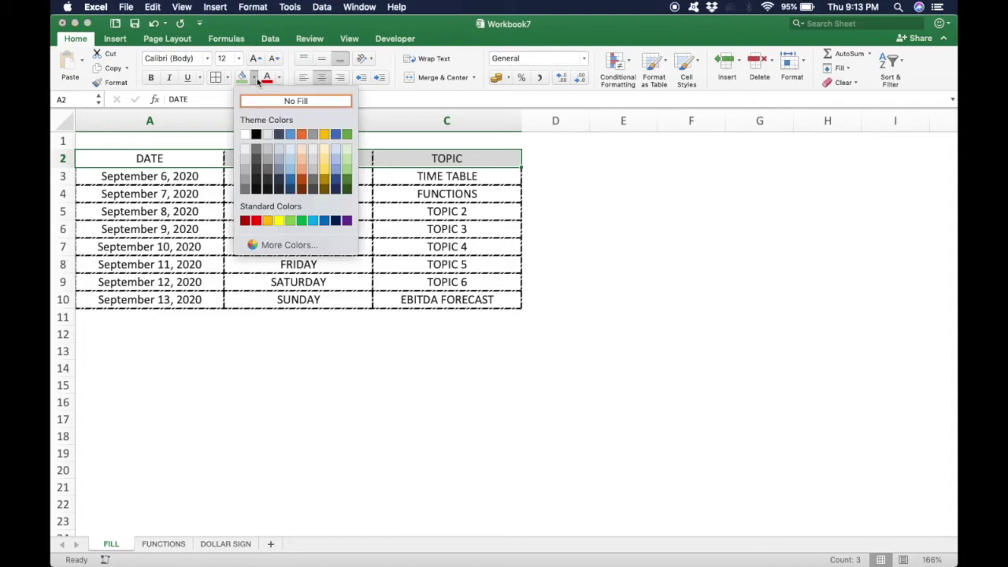
{"action": "left_click", "coordinate": [336, 220]}
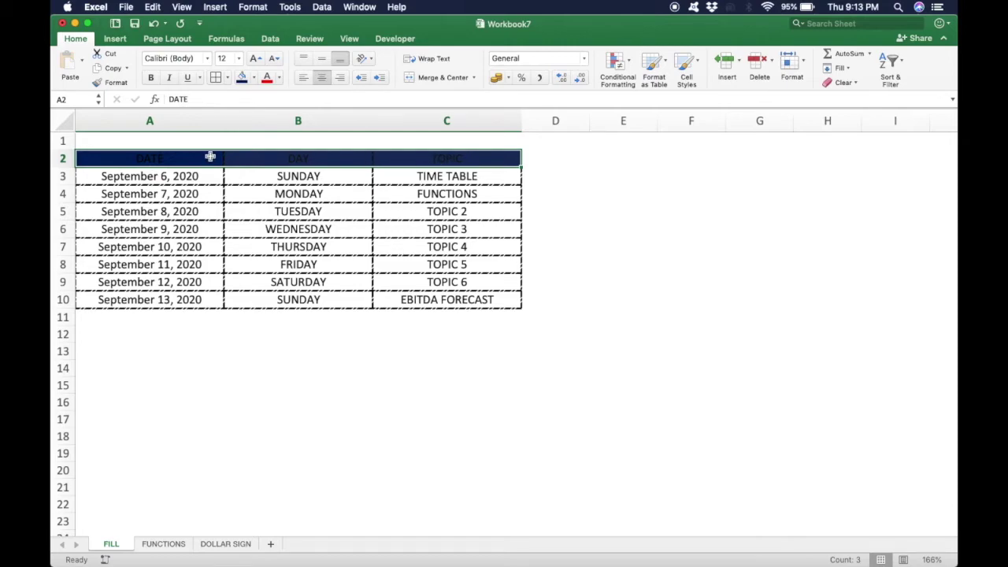
{"action": "left_click", "coordinate": [279, 78]}
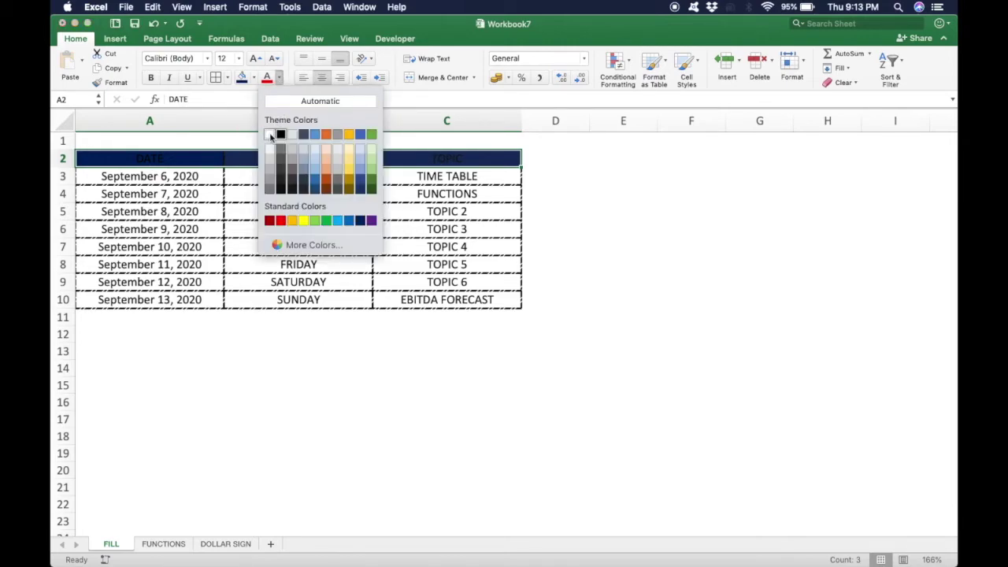
{"action": "left_click", "coordinate": [272, 136]}
{"action": "key", "text": "super+b"}
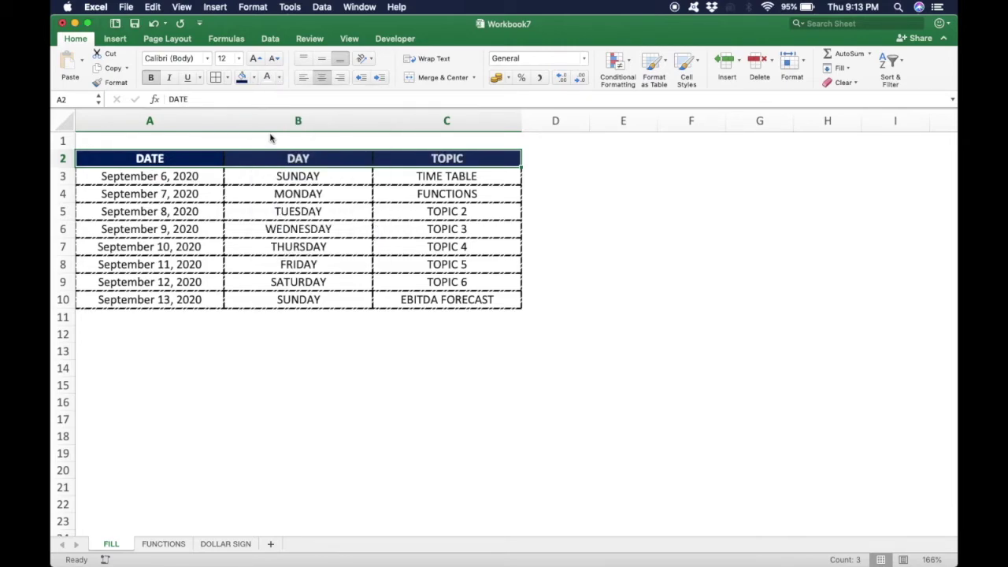
{"action": "key", "text": "super+i"}
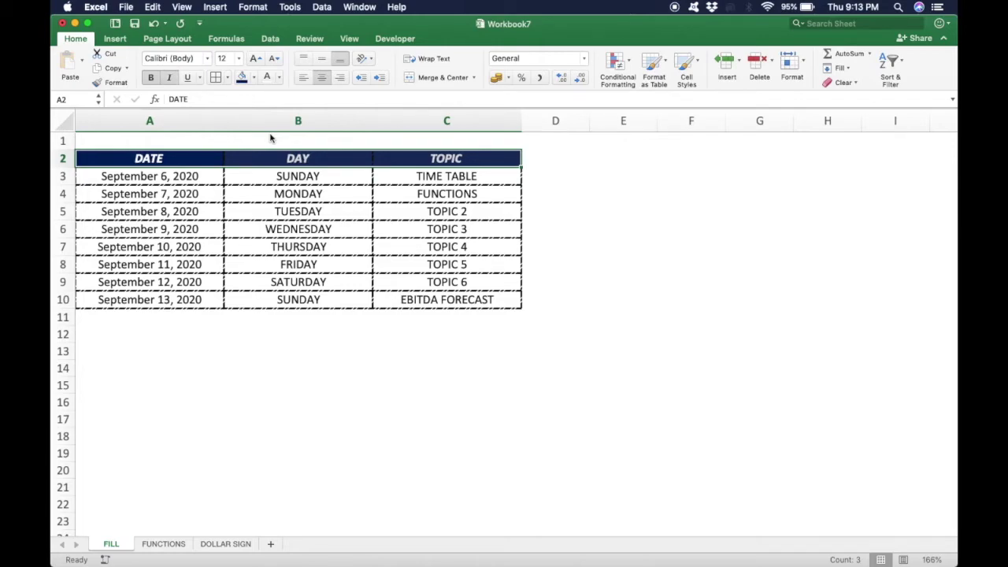
- Change C3's topic to TIME TABLE (FILL/DRAG)
{"action": "key", "text": "Down"}
{"action": "key", "text": "Down"}
{"action": "key", "text": "Down"}
{"action": "key", "text": "Down"}
{"action": "key", "text": "Down"}
{"action": "key", "text": "Down"}
{"action": "key", "text": "Down"}
{"action": "key", "text": "Down"}
{"action": "key", "text": "Right"}
{"action": "key", "text": "Right"}
{"action": "key", "text": "Up"}
{"action": "key", "text": "Up"}
{"action": "key", "text": "Up"}
{"action": "key", "text": "Up"}
{"action": "key", "text": "Up"}
{"action": "key", "text": "Up"}
{"action": "key", "text": "Up"}
{"action": "key", "text": "shift+Left"}
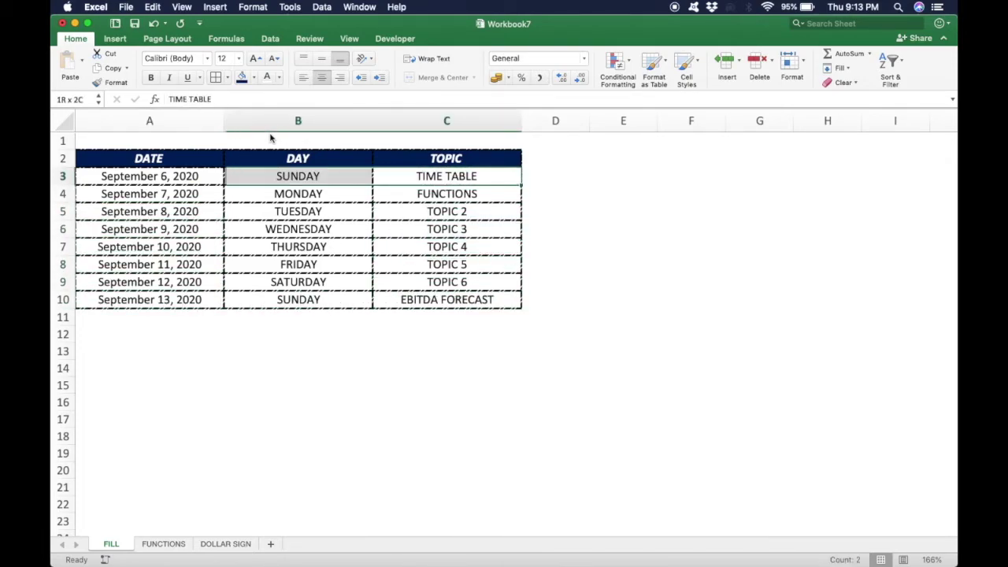
{"action": "key", "text": "shift+Left"}
{"action": "key", "text": "Right"}
{"action": "key", "text": "Left"}
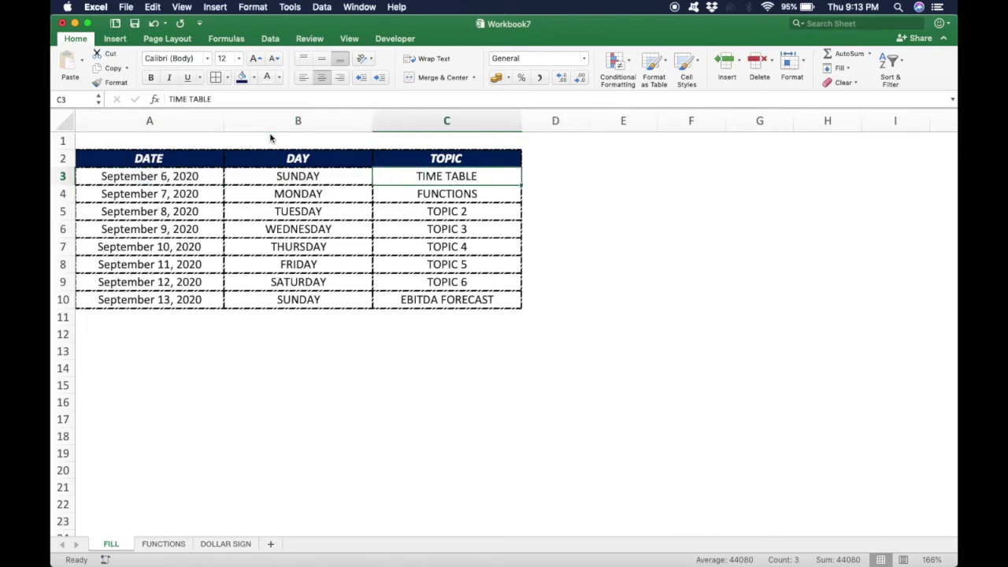
{"action": "key", "text": "F2"}
{"action": "type", "text": "(FILL)"}
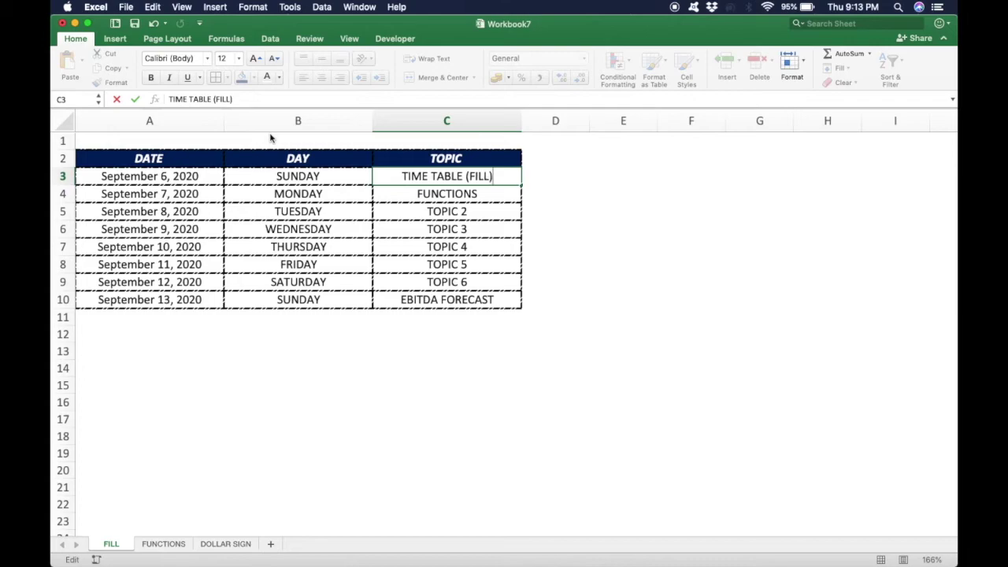
{"action": "key", "text": "BackSpace"}
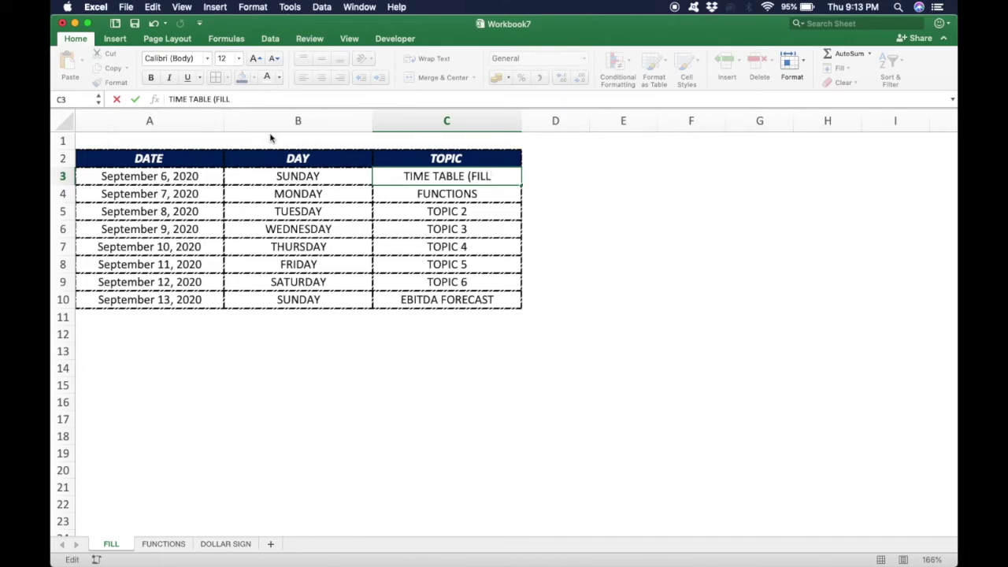
{"action": "type", "text": "/DRAG)"}
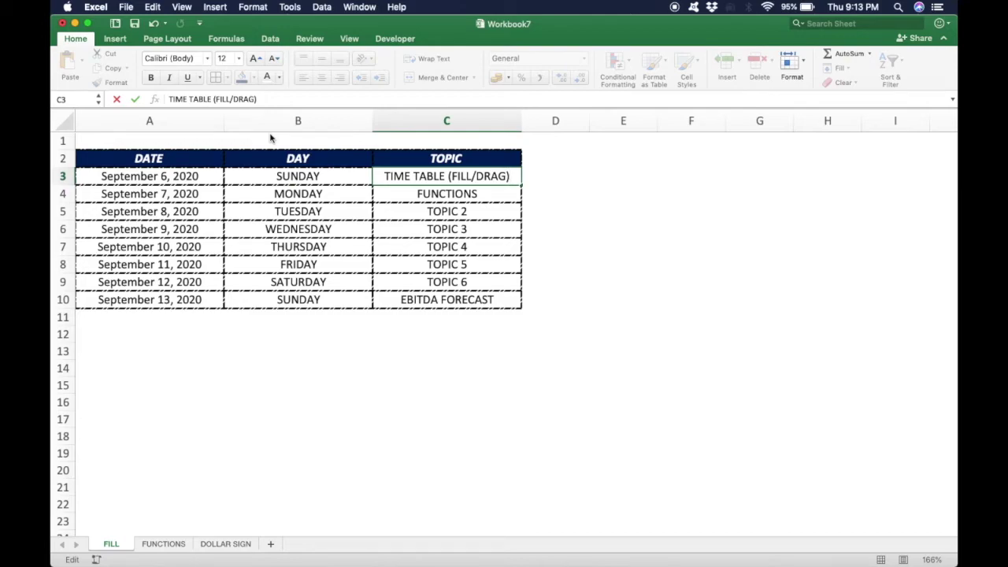
{"action": "key", "text": "Return"}
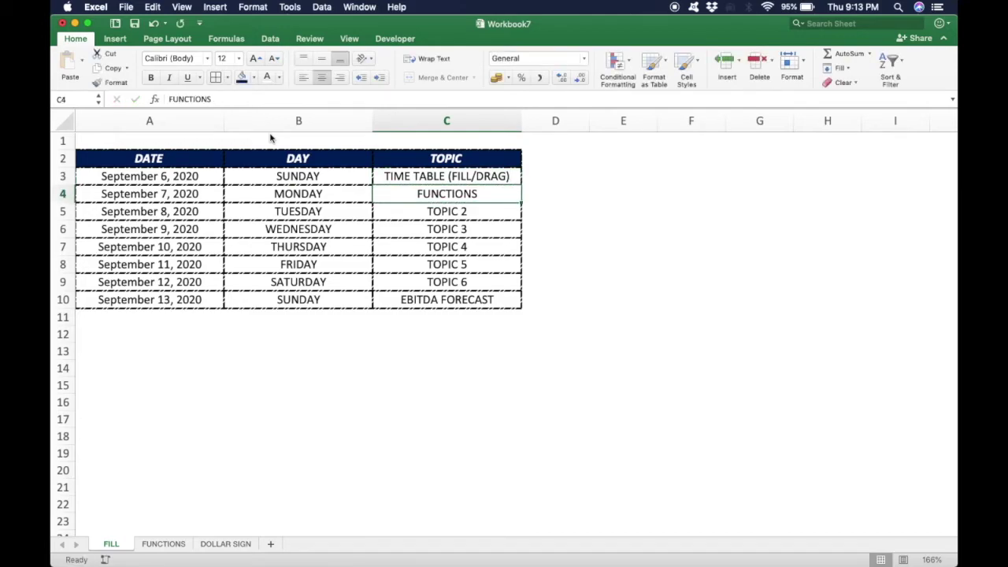
- Append (RATE) in C4 so it reads FUNCTIONS (RATE)
{"action": "key", "text": "F2"}
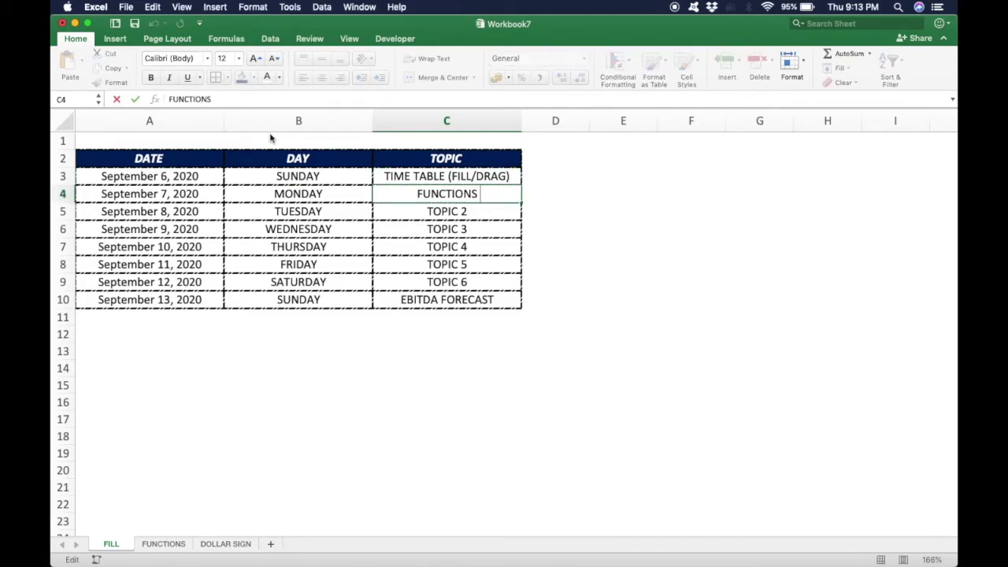
{"action": "type", "text": "(RATE)"}
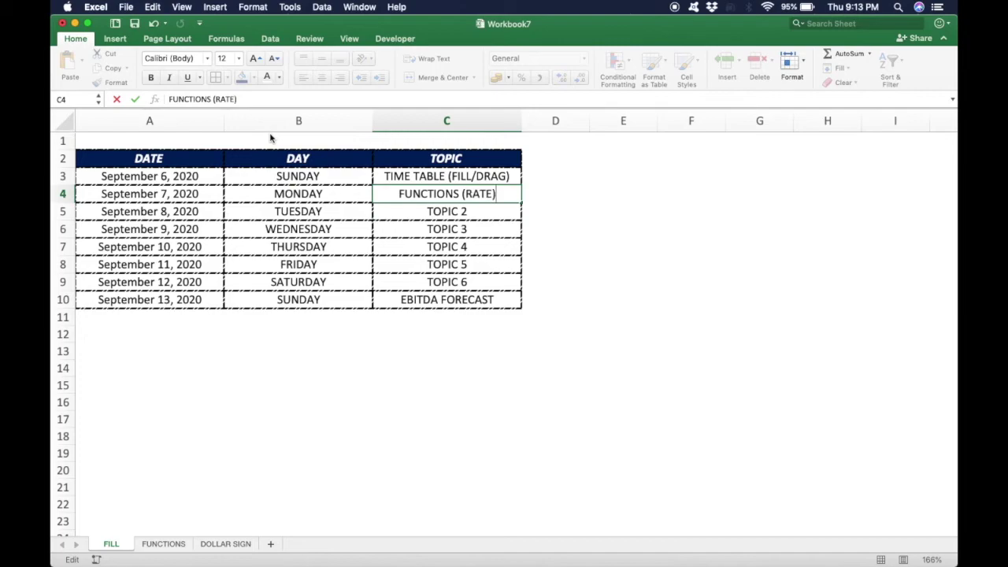
{"action": "key", "text": "Return"}
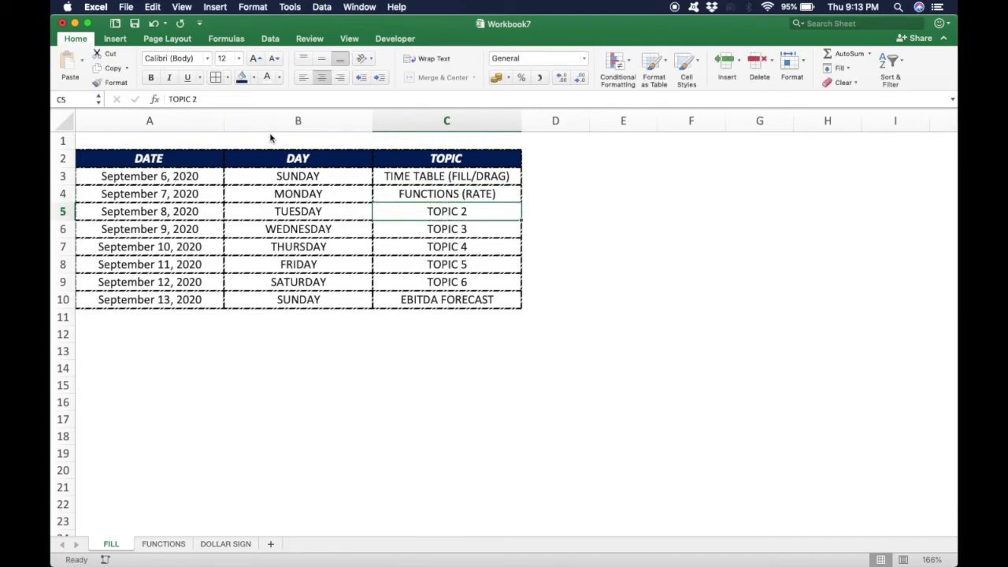
- Enter FILL + RATE in C5 and DOLLAR SIGN in C6
{"action": "type", "text": "FI"}
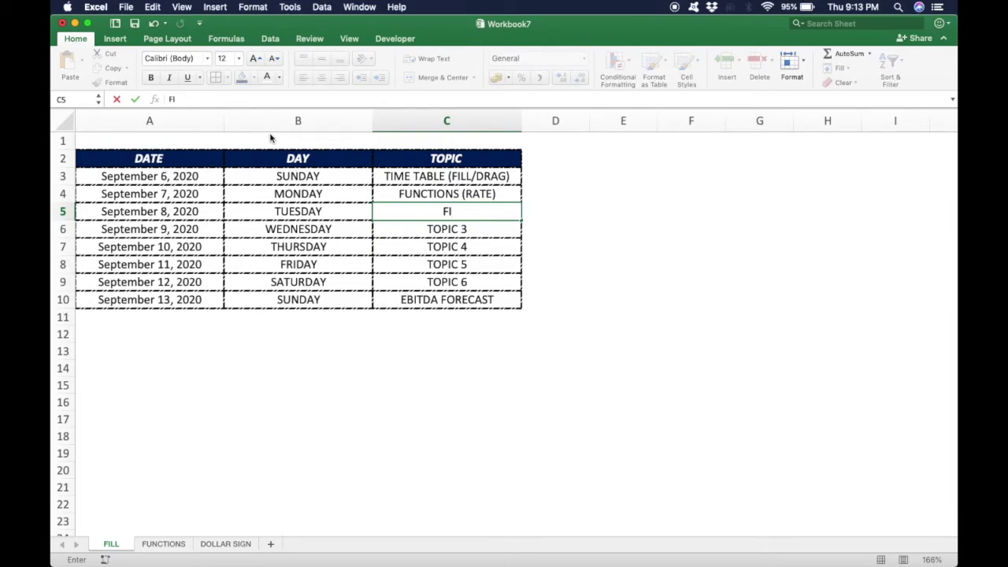
{"action": "key", "text": "Escape"}
{"action": "type", "text": "F"}
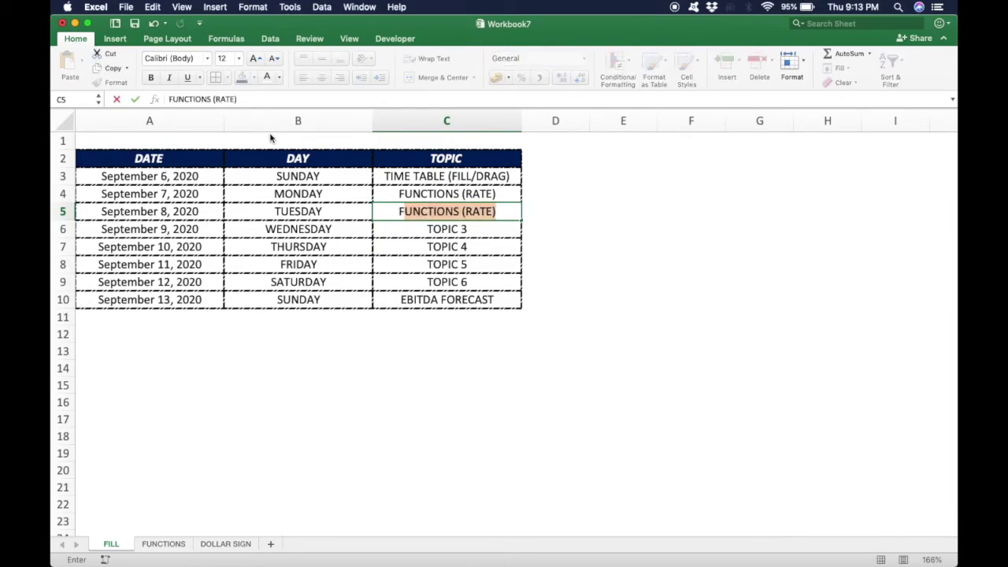
{"action": "type", "text": "ILL + RATE"}
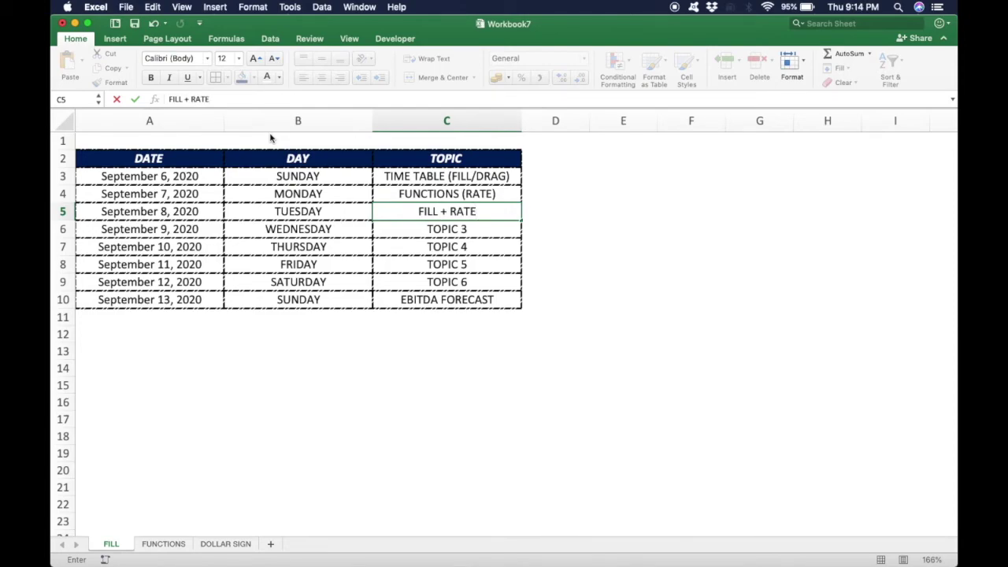
{"action": "key", "text": "Return"}
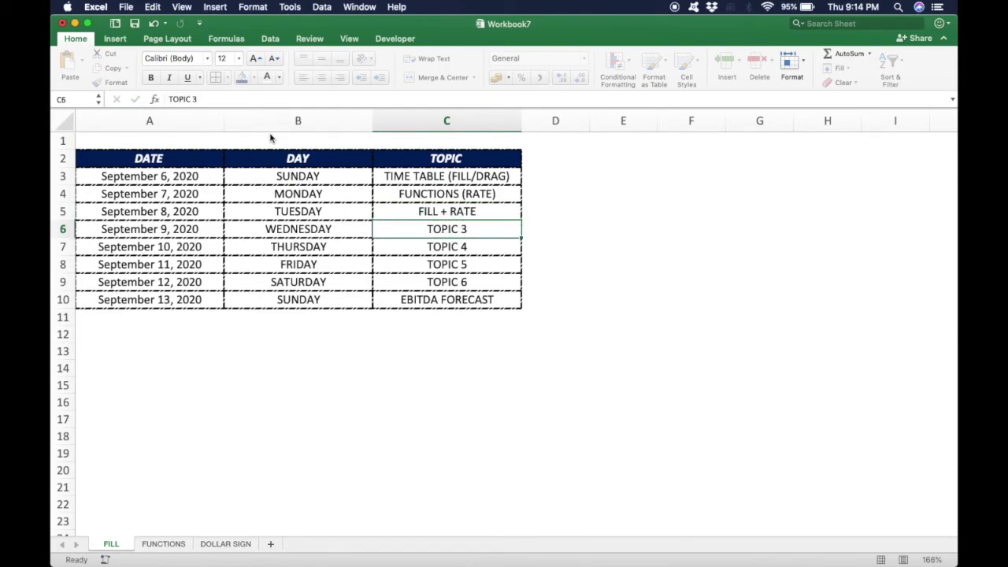
{"action": "type", "text": "DOLLAR "}
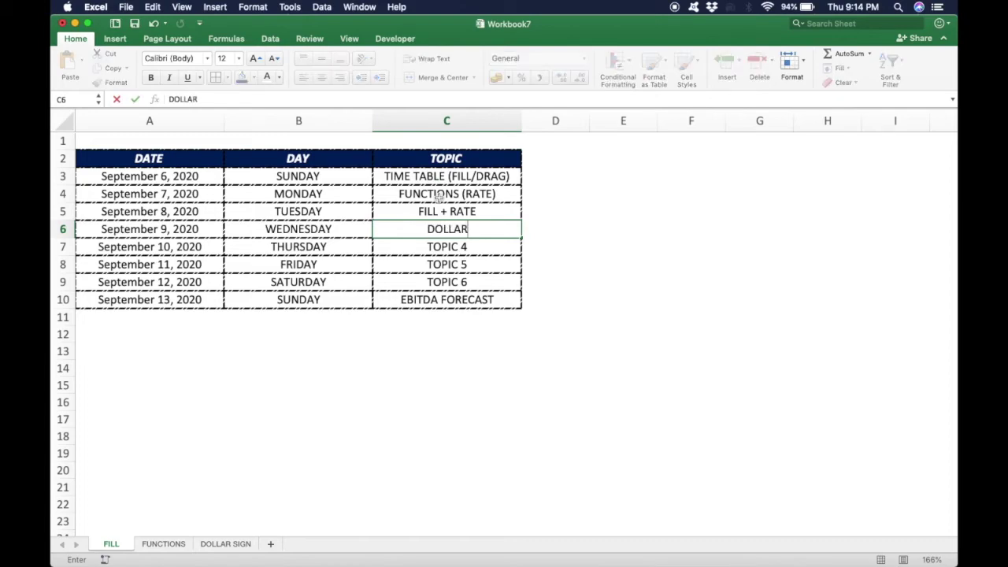
{"action": "type", "text": "SIGN"}
{"action": "key", "text": "Return"}
- Make DOLLAR SIGN bold and italic, then enter EDITING in C7
{"action": "key", "text": "Up"}
{"action": "key", "text": "Return"}
{"action": "key", "text": "Up"}
{"action": "key", "text": "super+b"}
{"action": "key", "text": "super+i"}
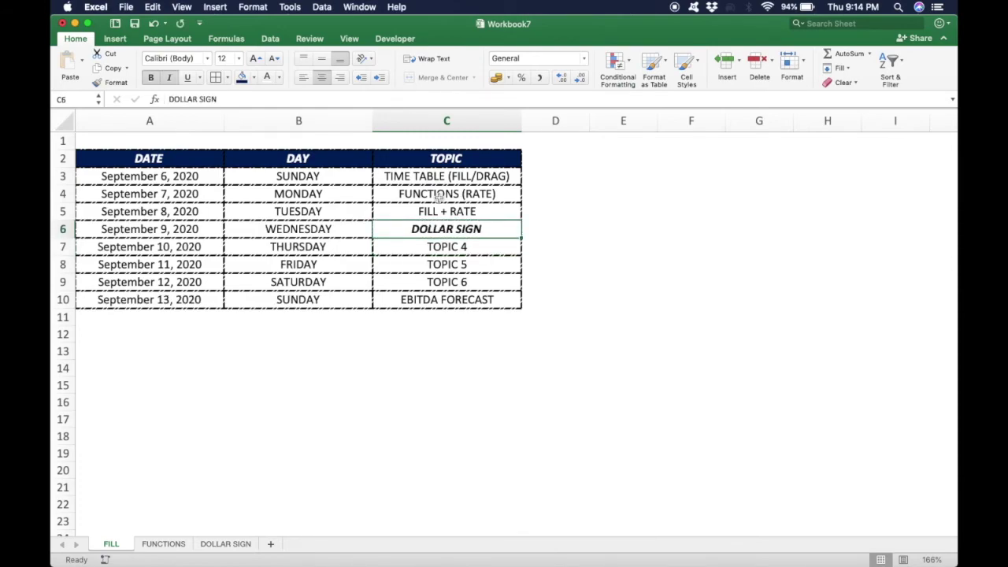
{"action": "key", "text": "Return"}
{"action": "type", "text": "E"}
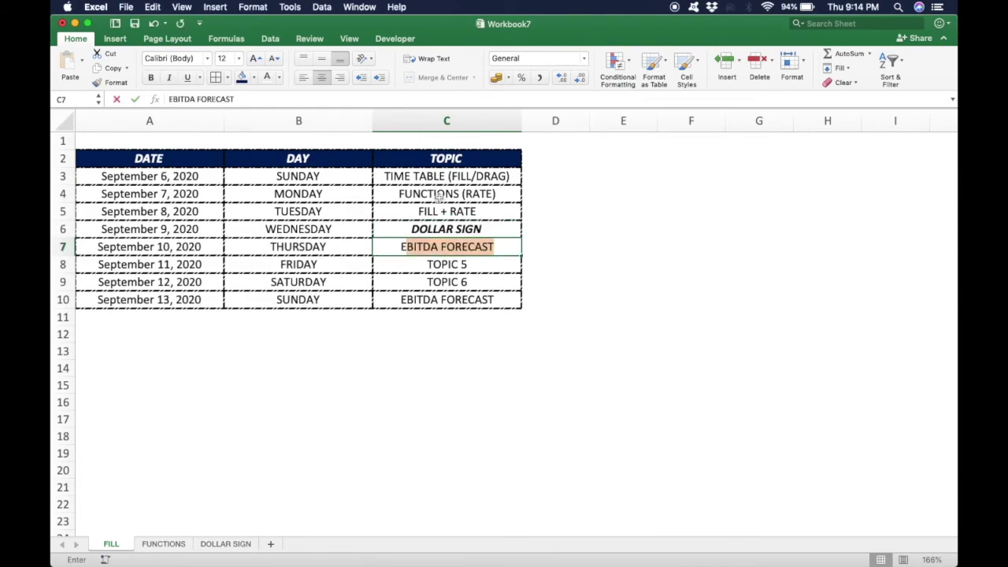
{"action": "type", "text": "DITING"}
{"action": "key", "text": "Return"}
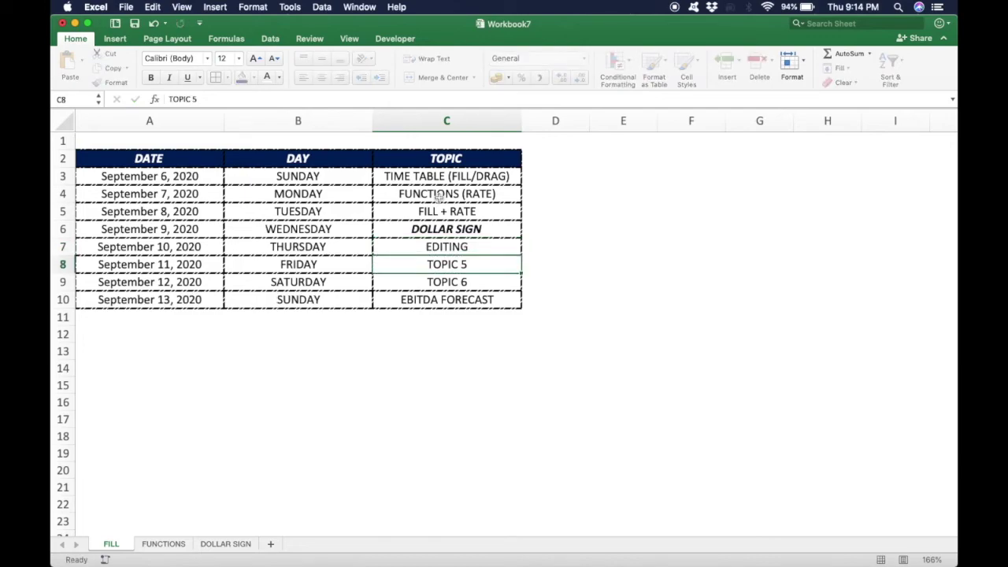
- Select the remaining topic cells C8:C10
{"action": "key", "text": "shift+Down"}
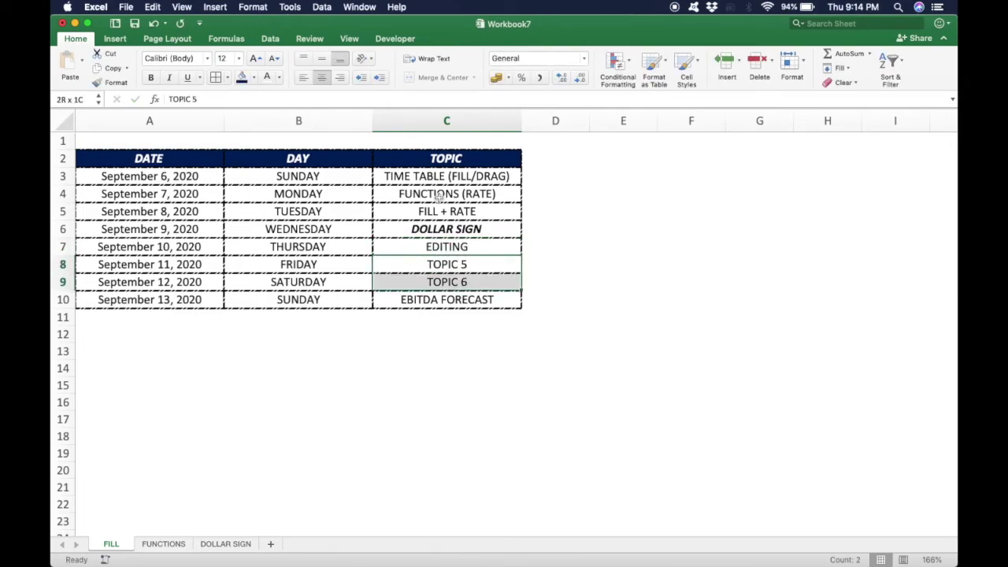
{"action": "key", "text": "Down"}
{"action": "key", "text": "Down"}
{"action": "key", "text": "Up"}
{"action": "key", "text": "Up"}
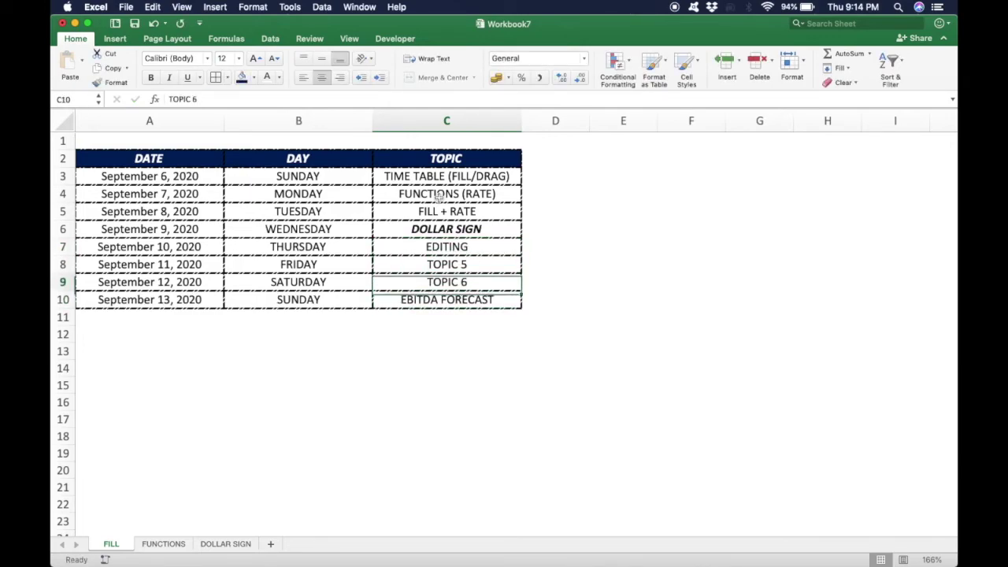
{"action": "key", "text": "shift+Down"}
{"action": "key", "text": "Down"}
{"action": "key", "text": "Down"}
{"action": "key", "text": "Up"}
{"action": "key", "text": "Up"}
{"action": "key", "text": "shift+Down"}
{"action": "key", "text": "shift+Down"}
- Select the whole table from the DATE header, then return to A3
{"action": "key", "text": "Left"}
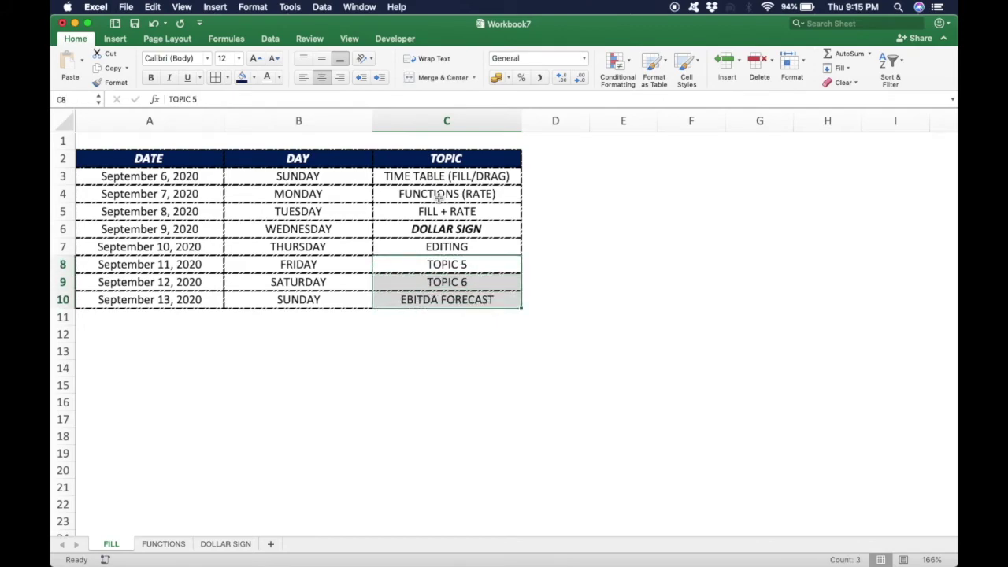
{"action": "key", "text": "Left"}
{"action": "key", "text": "Up"}
{"action": "key", "text": "Up"}
{"action": "key", "text": "Up"}
{"action": "key", "text": "Up"}
{"action": "key", "text": "Up"}
{"action": "key", "text": "Up"}
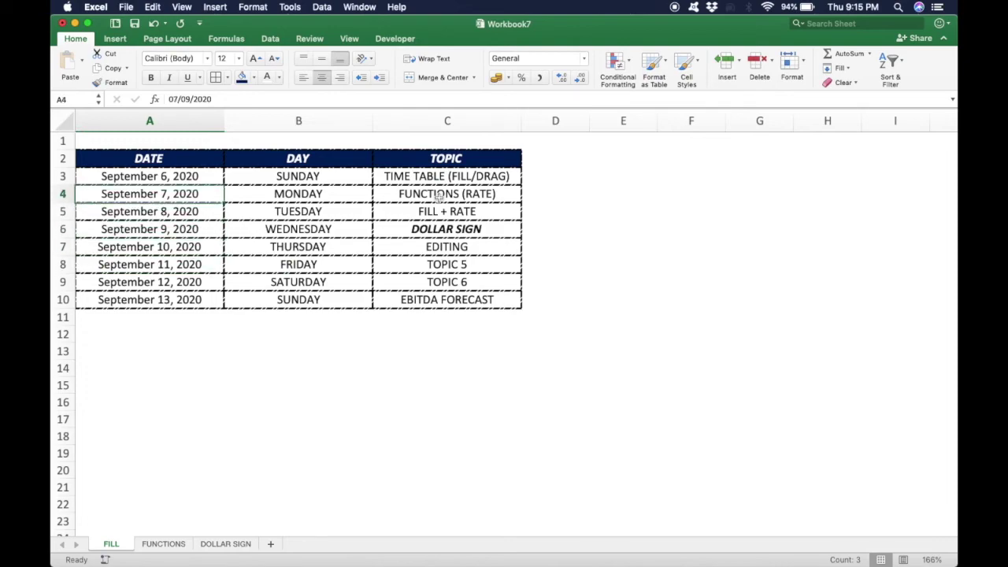
{"action": "key", "text": "ctrl+shift+Right"}
{"action": "key", "text": "ctrl+shift+Down"}
{"action": "key", "text": "Down"}
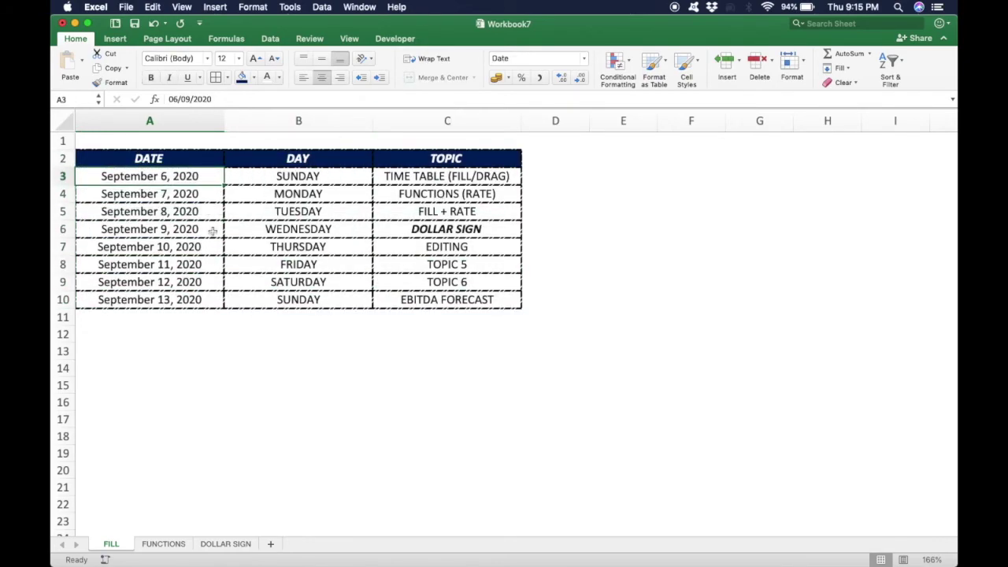
{"action": "left_click", "coordinate": [167, 544]}
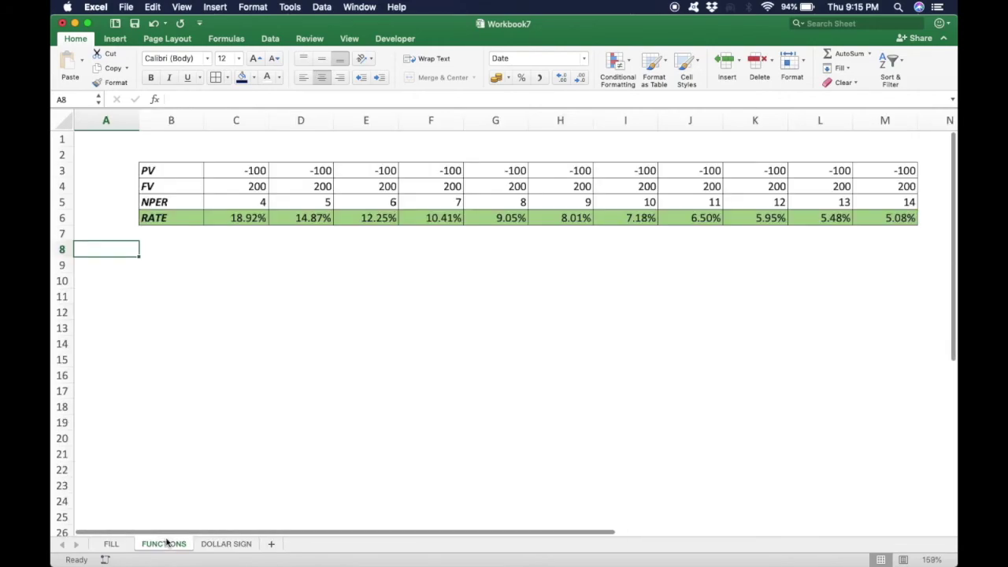
- On the DOLLAR SIGN sheet, make the Ctrl+{ note in B12 bold and italic
{"action": "left_click", "coordinate": [228, 544]}
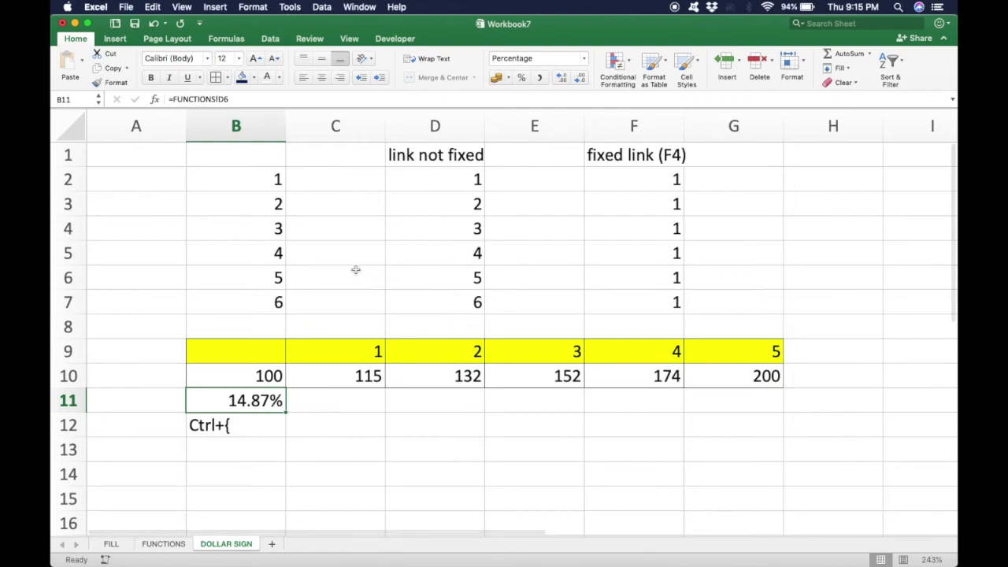
{"action": "scroll", "coordinate": [355, 269], "scroll_direction": "down", "scroll_amount": 2}
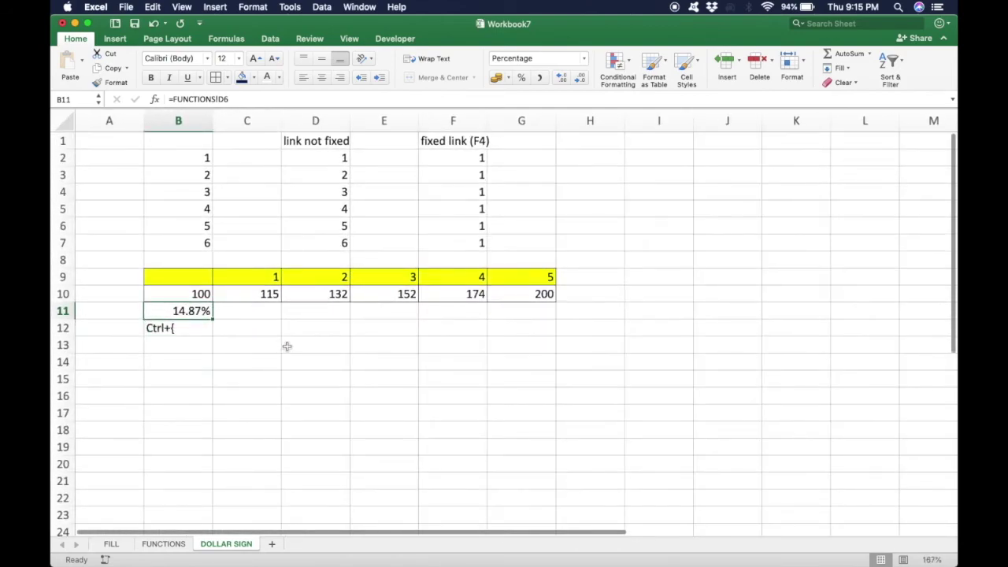
{"action": "left_click", "coordinate": [182, 335]}
{"action": "key", "text": "Up"}
{"action": "key", "text": "Down"}
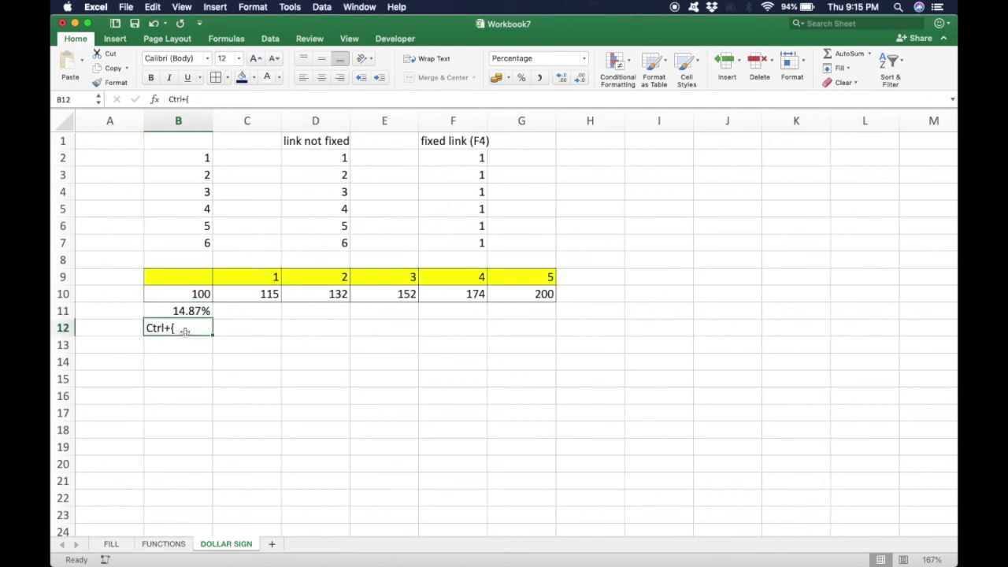
{"action": "key", "text": "super+b"}
{"action": "key", "text": "super+i"}
- Edit the B12 note to read 'Ctrl + {' with spaces around the plus
{"action": "key", "text": "Up"}
{"action": "key", "text": "Down"}
{"action": "double_click", "coordinate": [184, 332]}
{"action": "key", "text": "Left"}
{"action": "key", "text": "Left"}
{"action": "key", "text": "Left"}
{"action": "key", "text": "Return"}
{"action": "key", "text": "Up"}
{"action": "key", "text": "Up"}
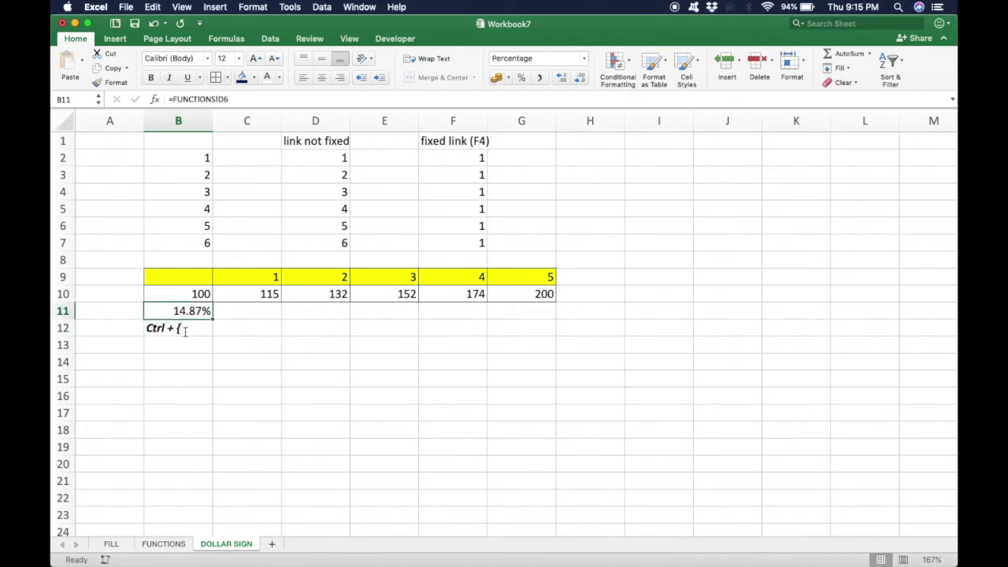
- Inspect B11's formula, jump to its FUNCTIONS precedent, then return to the FILL sheet
{"action": "key", "text": "F2"}
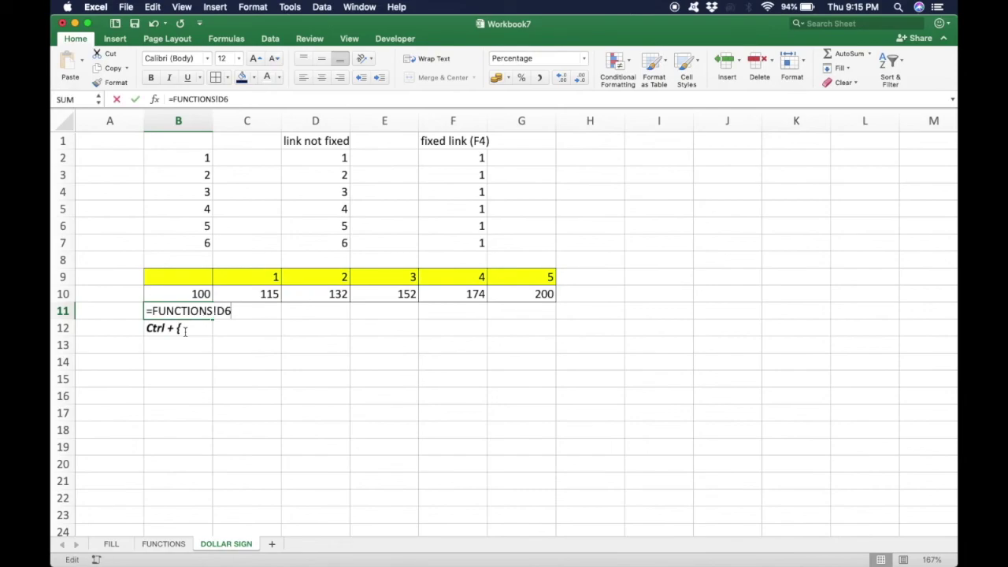
{"action": "key", "text": "Escape"}
{"action": "key", "text": "ctrl+bracketleft"}
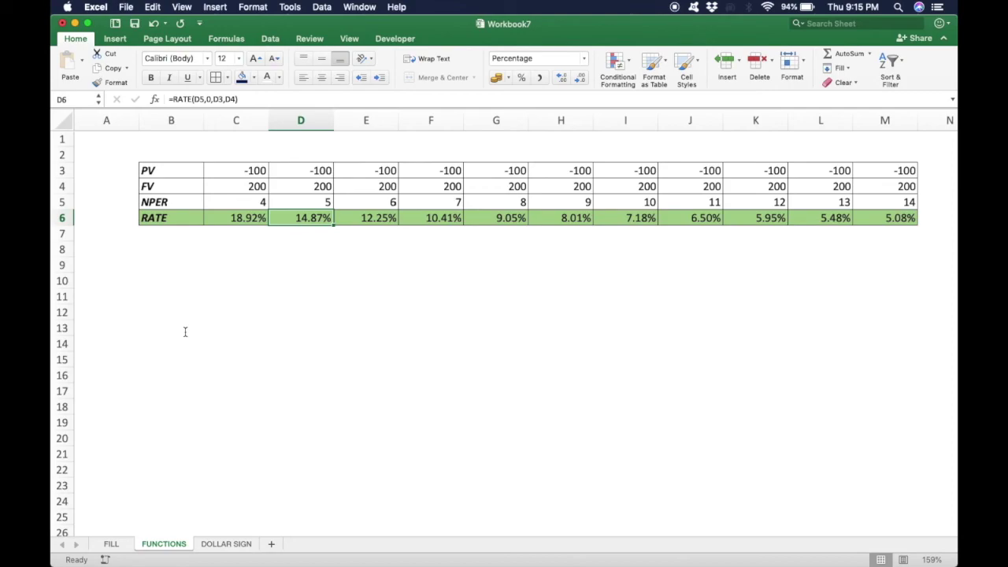
{"action": "key", "text": "ctrl+Page_Up"}
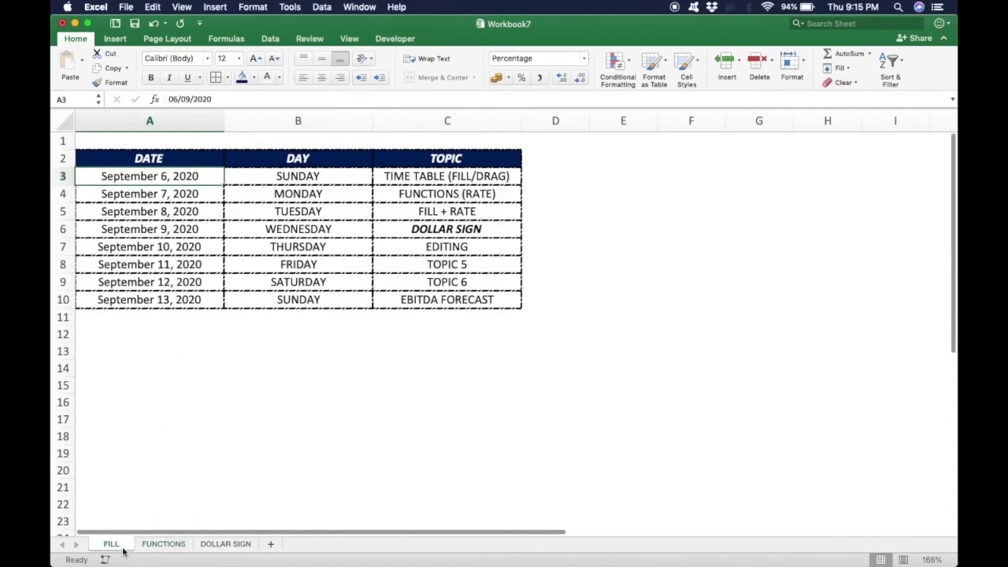
- Glance at FUNCTIONS and DOLLAR SIGN, then review the FILL schedule table A2:C10
{"action": "left_click", "coordinate": [249, 198]}
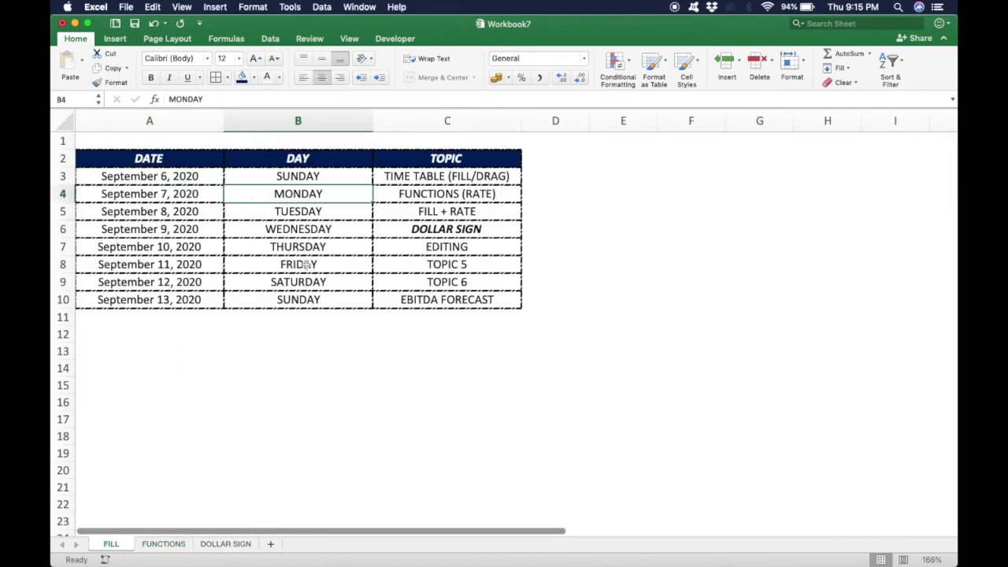
{"action": "left_click", "coordinate": [163, 543]}
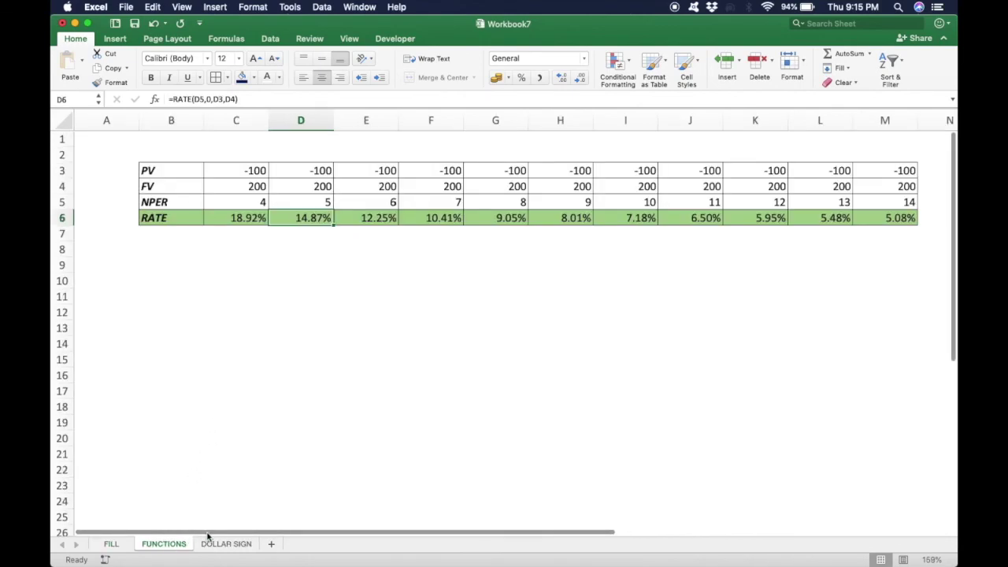
{"action": "left_click", "coordinate": [219, 543]}
{"action": "left_click", "coordinate": [179, 544]}
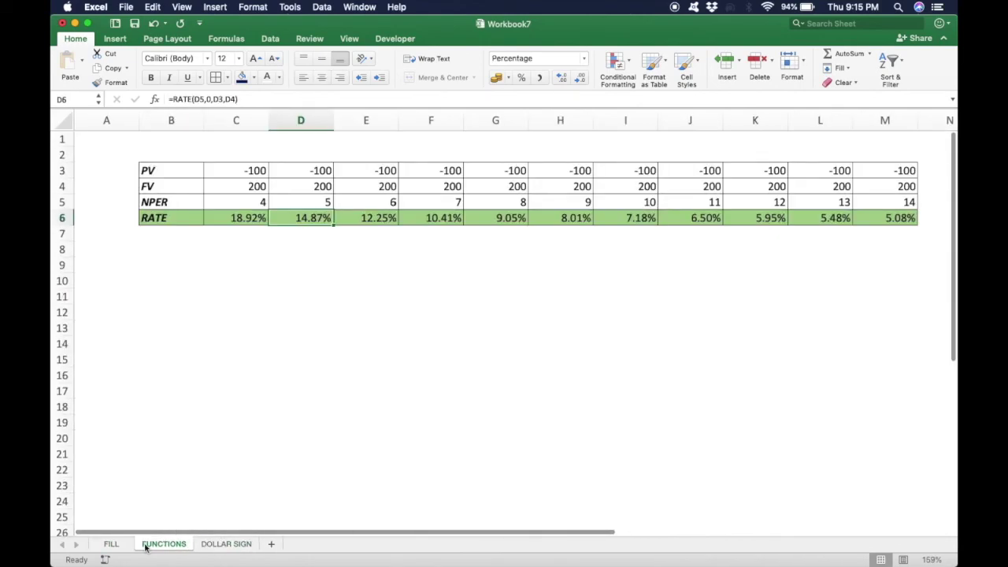
{"action": "left_click", "coordinate": [111, 543]}
{"action": "left_click_drag", "start_coordinate": [177, 158], "coordinate": [274, 310]}
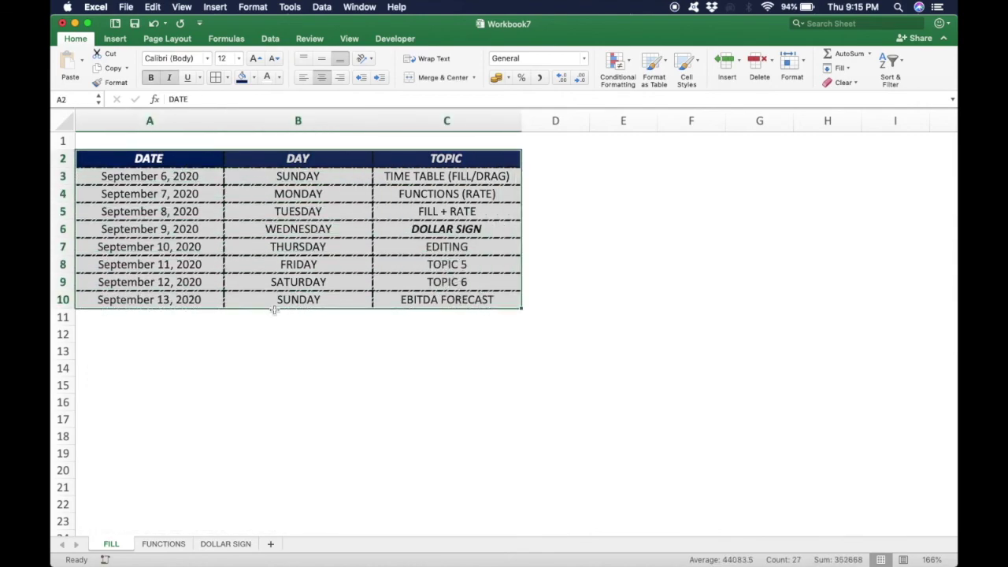
{"action": "left_click", "coordinate": [223, 318]}
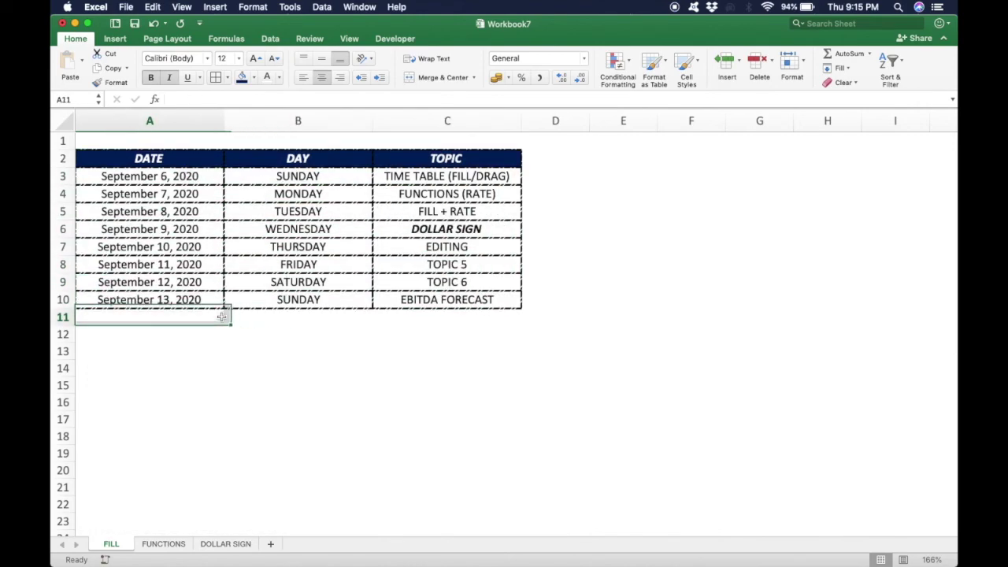
- Review the DOLLAR SIGN examples, checking E11, C13, B14 and the B1:G14 block
{"action": "left_click", "coordinate": [158, 546]}
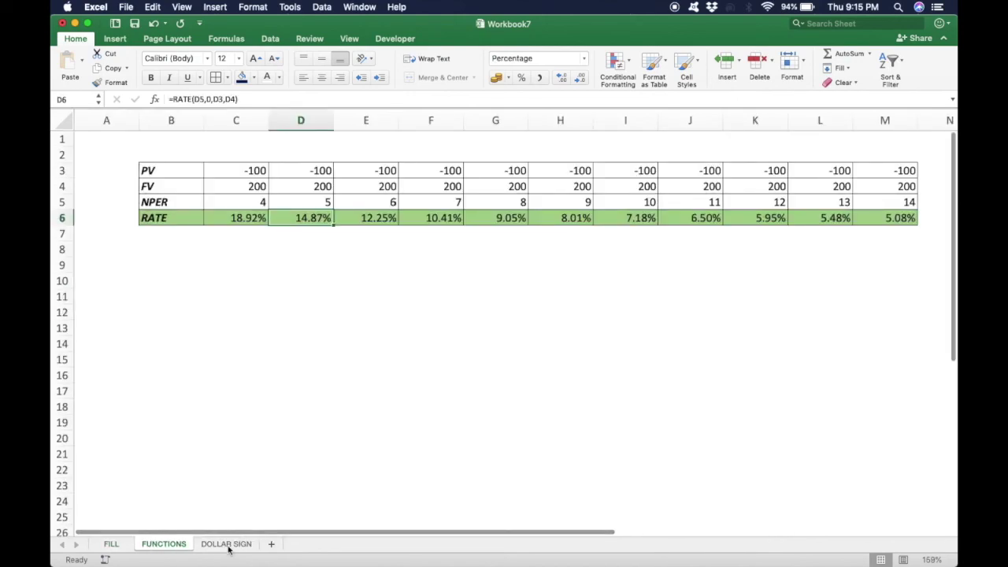
{"action": "left_click", "coordinate": [226, 544]}
{"action": "left_click", "coordinate": [355, 317]}
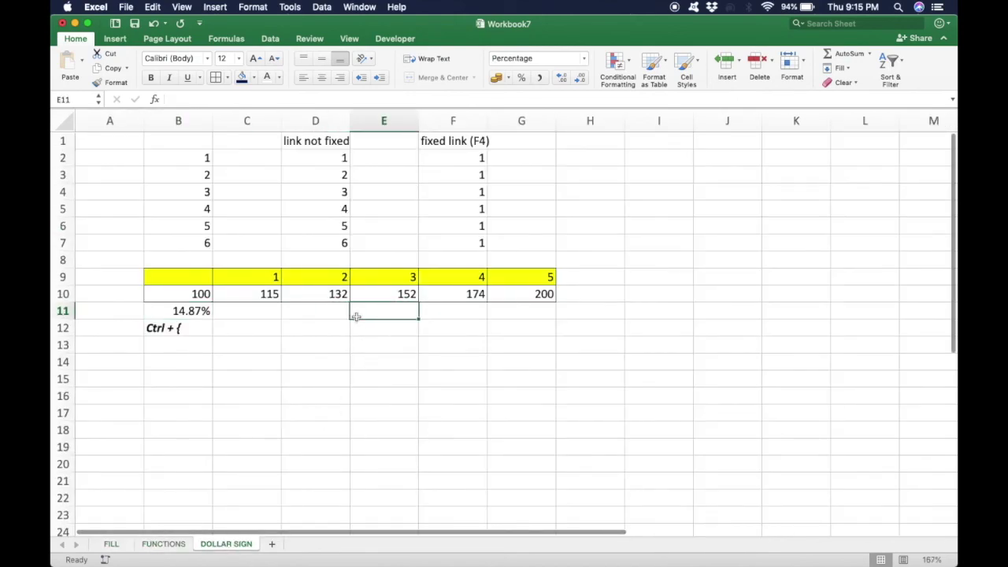
{"action": "left_click", "coordinate": [233, 341]}
{"action": "left_click", "coordinate": [182, 356]}
{"action": "left_click", "coordinate": [190, 141]}
{"action": "mouse_move", "coordinate": [190, 142]}
{"action": "left_mouse_down"}
{"action": "mouse_move", "coordinate": [525, 342]}
{"action": "mouse_move", "coordinate": [528, 365]}
{"action": "left_mouse_up"}
{"action": "left_click", "coordinate": [411, 400]}
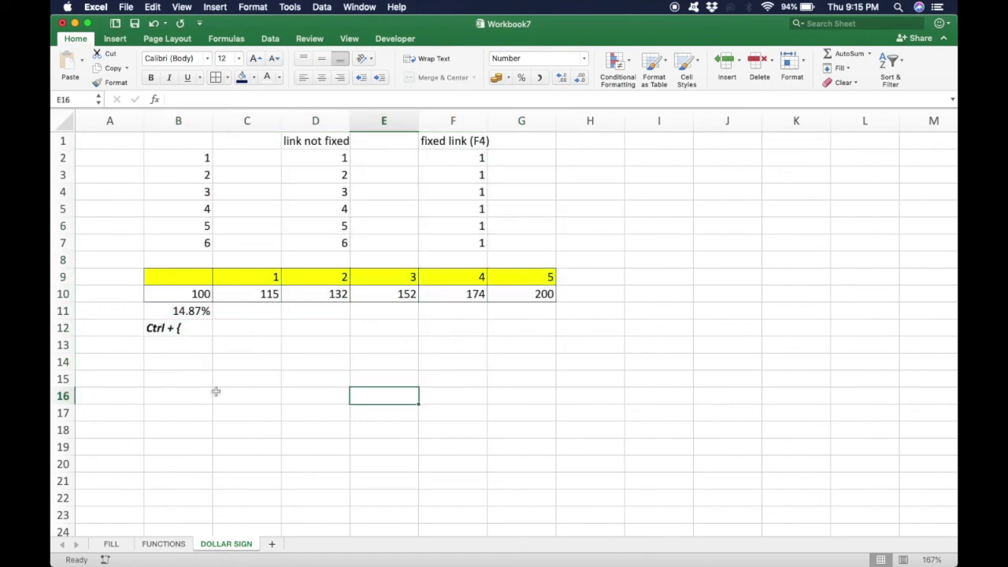